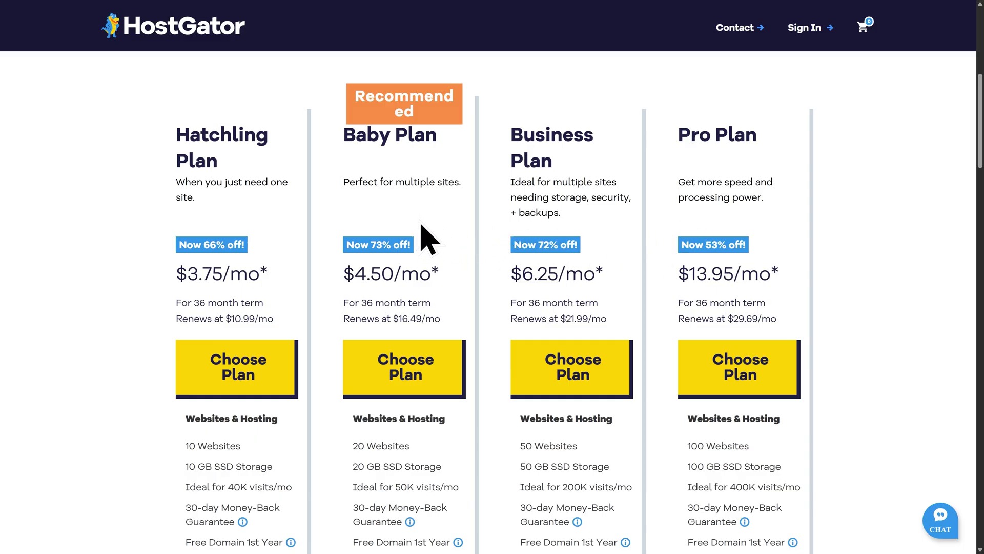
Compare the features of the hosting plans and choose the Baby Plan
{"action": "scroll", "coordinate": [423, 238], "scroll_direction": "down", "scroll_amount": 5}
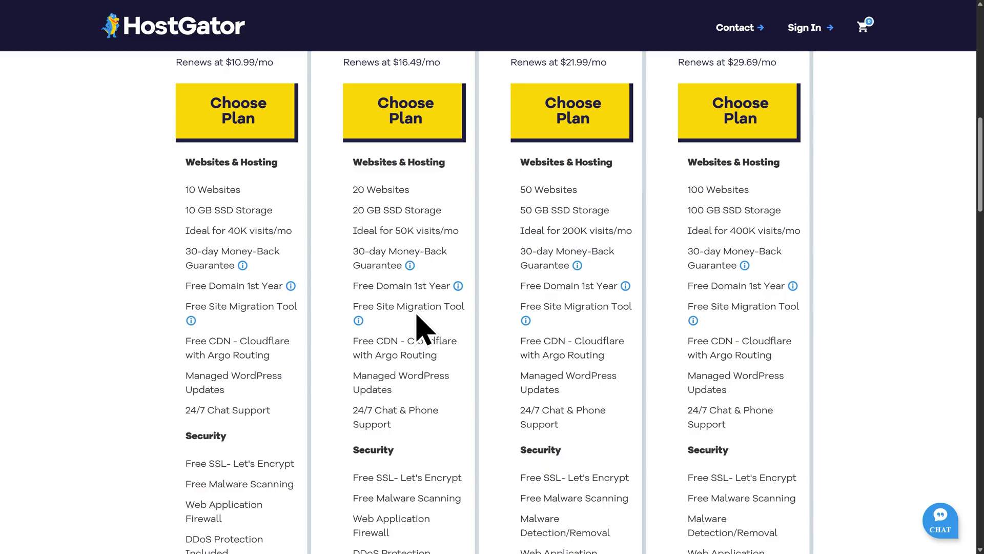
{"action": "scroll", "coordinate": [411, 314], "scroll_direction": "up", "scroll_amount": 5}
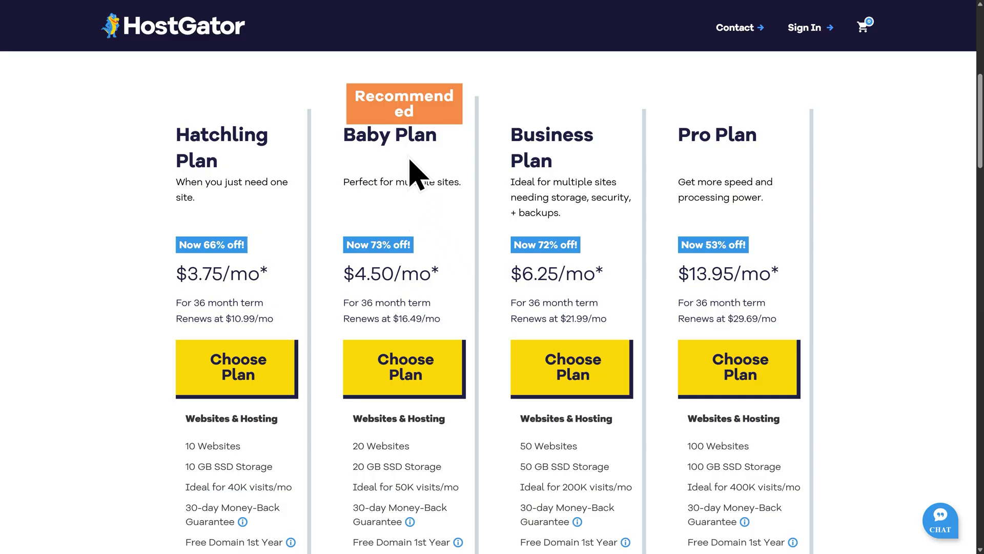
{"action": "left_click", "coordinate": [403, 377]}
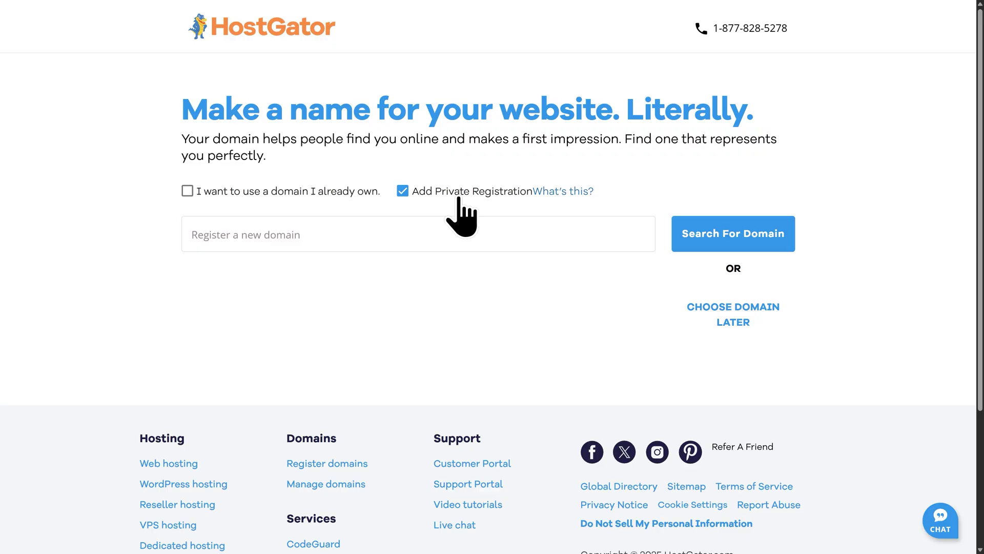
Search for the new domain hostgatorwptutorial.com to register with the hosting plan
{"action": "left_click", "coordinate": [283, 235]}
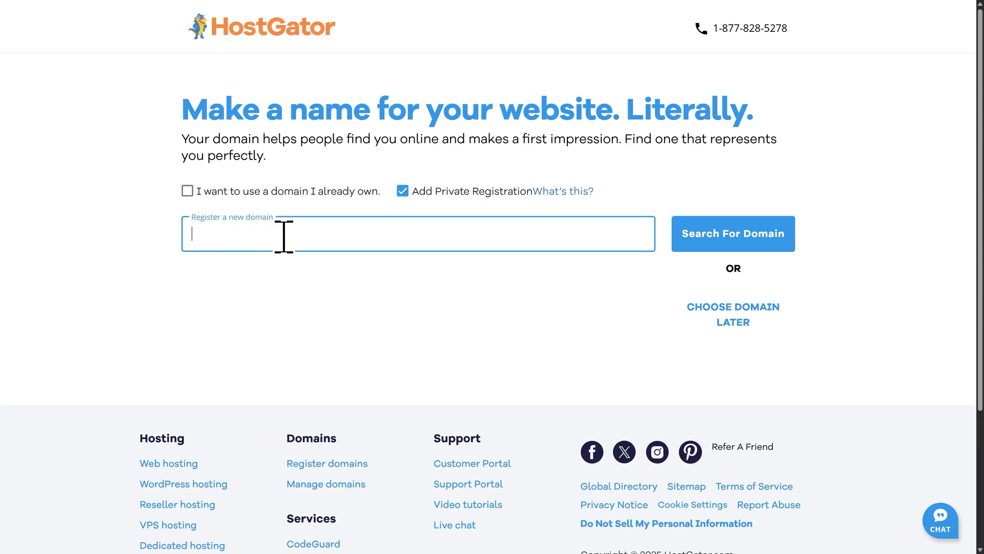
{"action": "type", "text": "hostgatorwptutorial.com"}
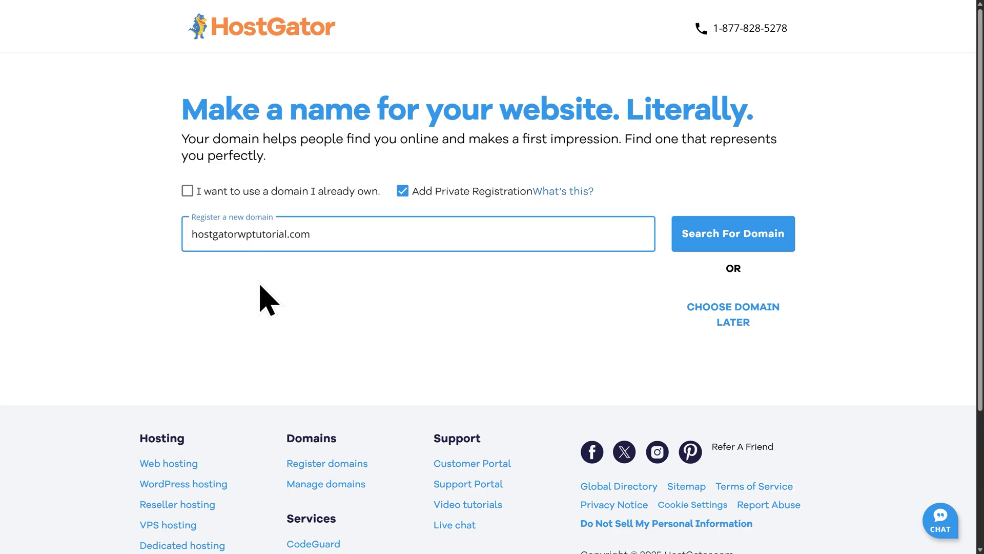
{"action": "left_click", "coordinate": [731, 250]}
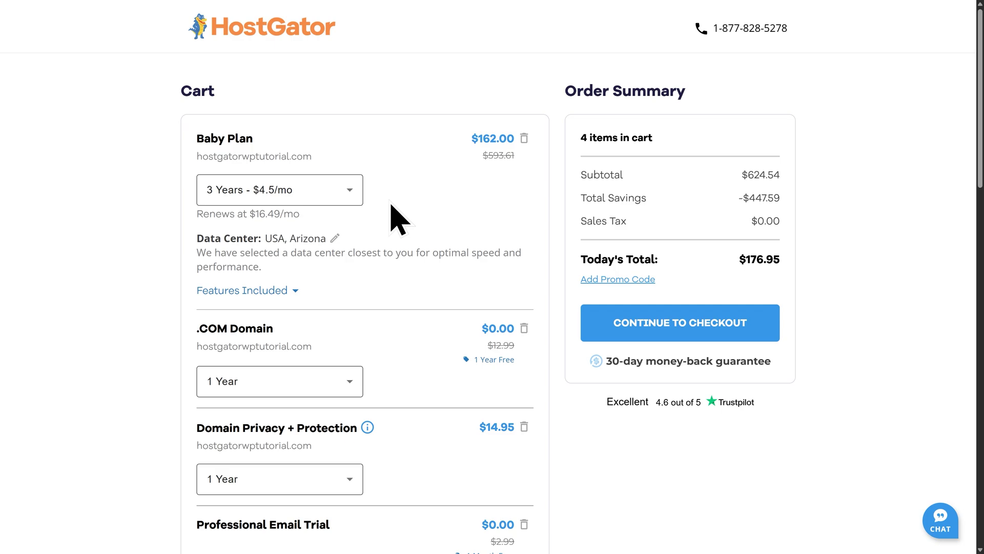
Set the Baby Plan's billing term to 1 year, review the cart items and add-on offers, and continue to checkout
{"action": "left_click", "coordinate": [240, 203]}
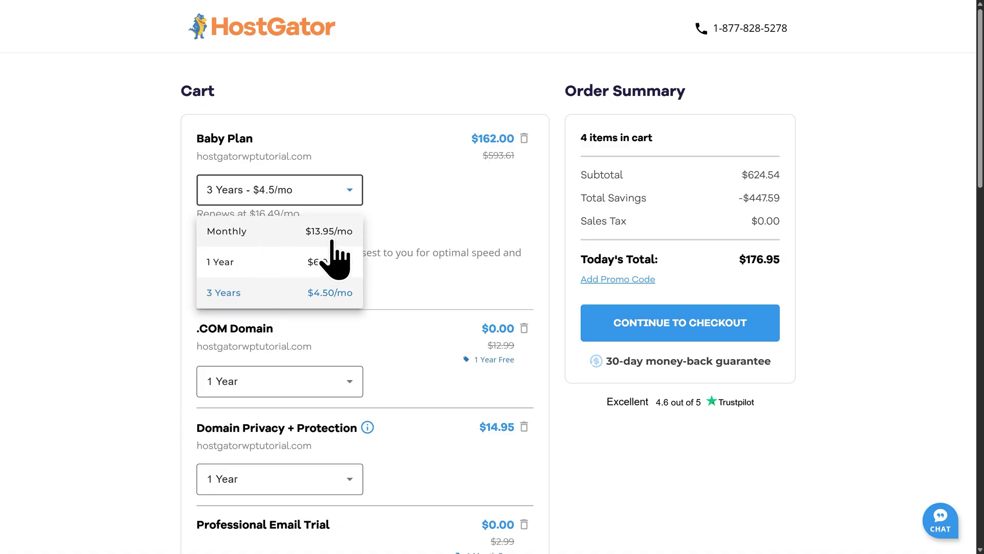
{"action": "left_click", "coordinate": [259, 265]}
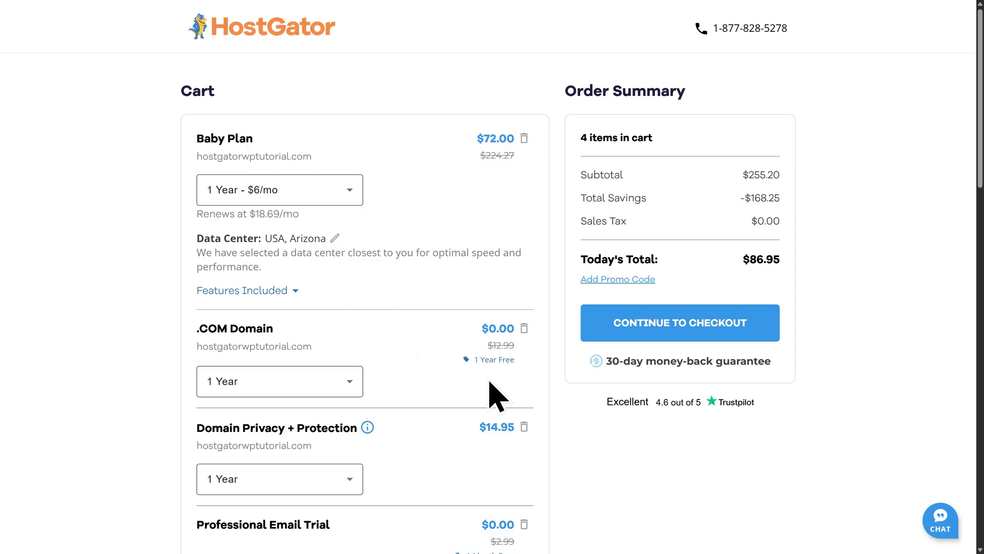
{"action": "scroll", "coordinate": [455, 432], "scroll_direction": "down", "scroll_amount": 3}
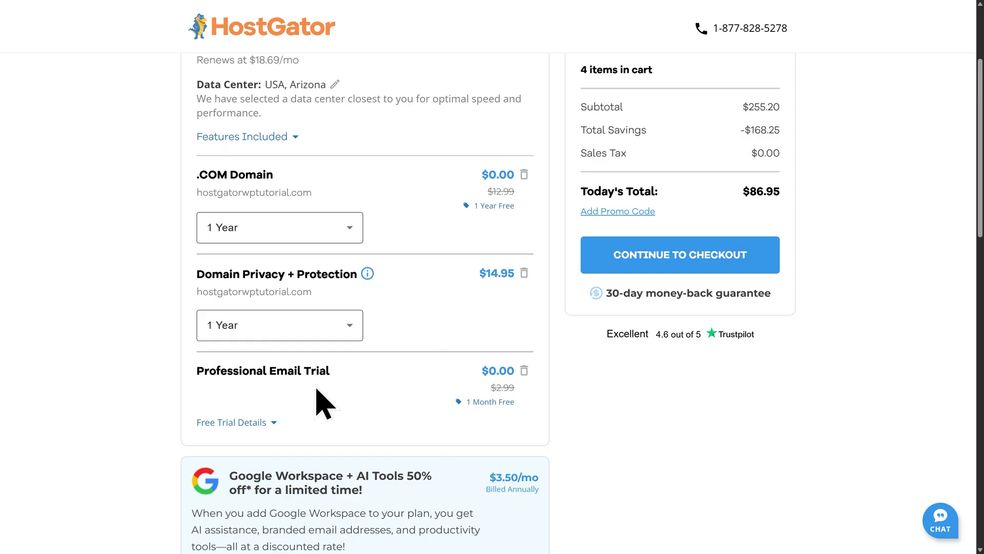
{"action": "scroll", "coordinate": [328, 369], "scroll_direction": "down", "scroll_amount": 6}
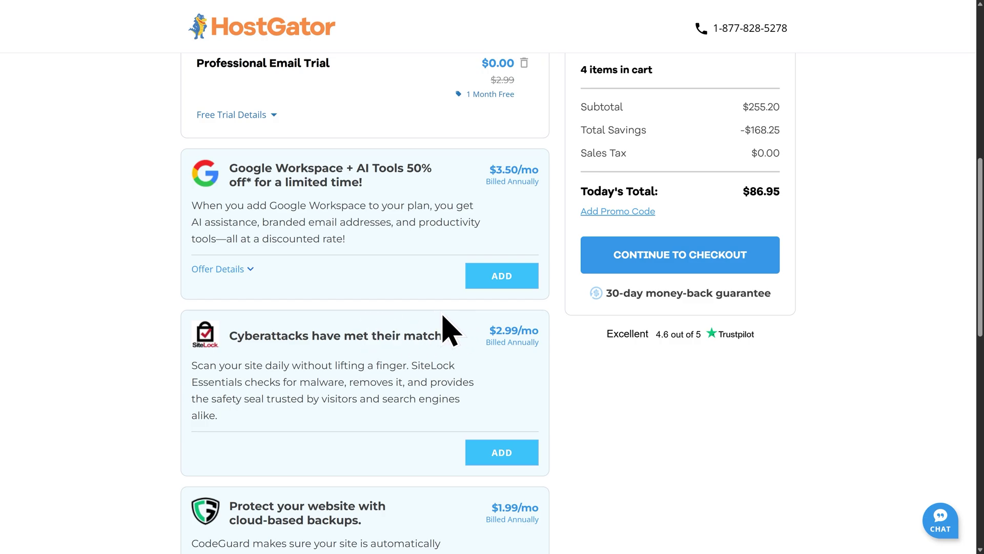
{"action": "scroll", "coordinate": [451, 329], "scroll_direction": "up", "scroll_amount": 8}
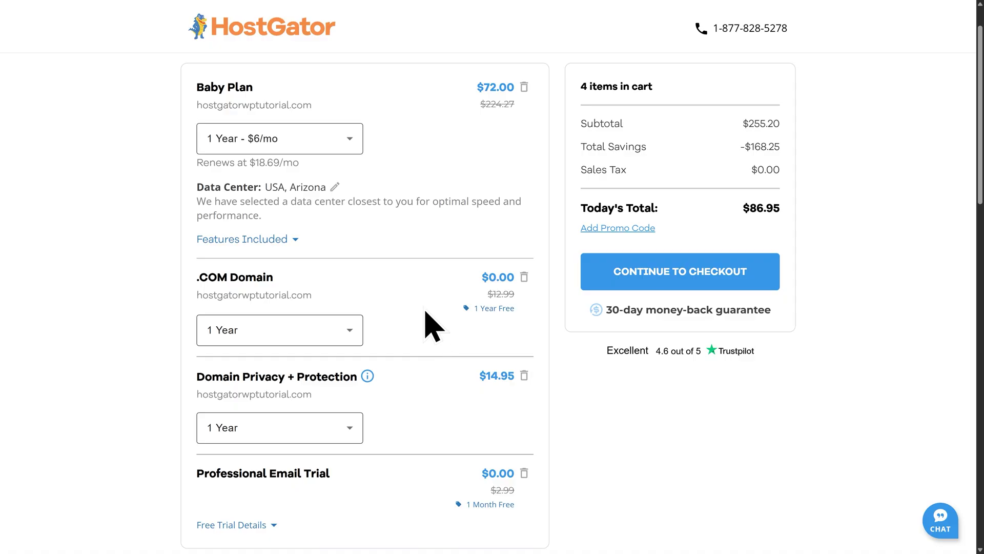
{"action": "left_click", "coordinate": [685, 286]}
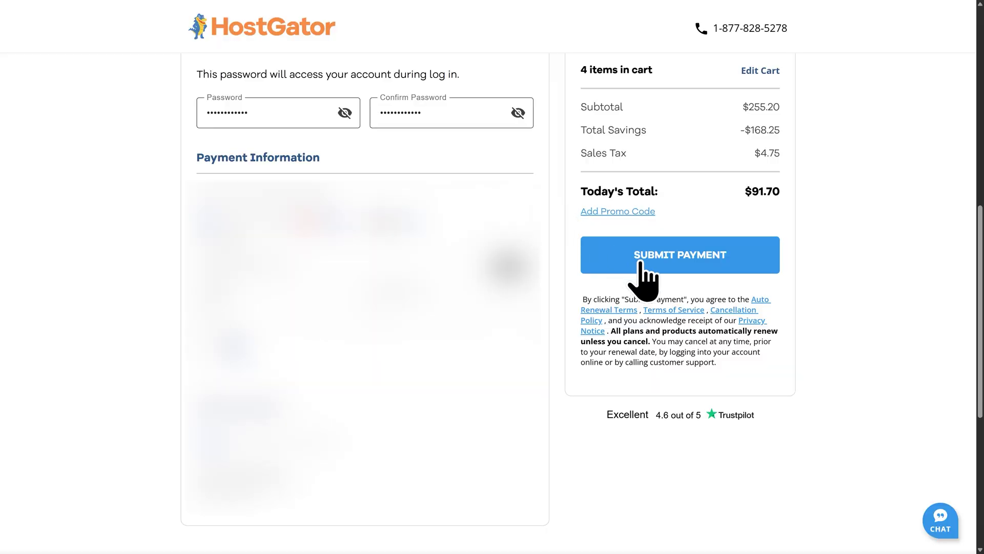
Submit the payment for the order and log in through the hosting account to the new WordPress site
{"action": "left_click", "coordinate": [682, 268]}
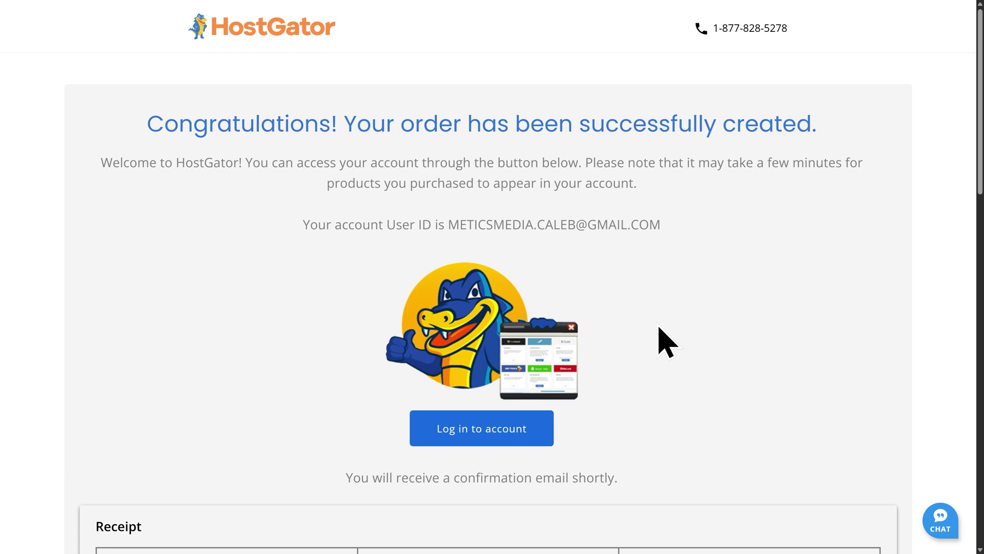
{"action": "left_click", "coordinate": [480, 443]}
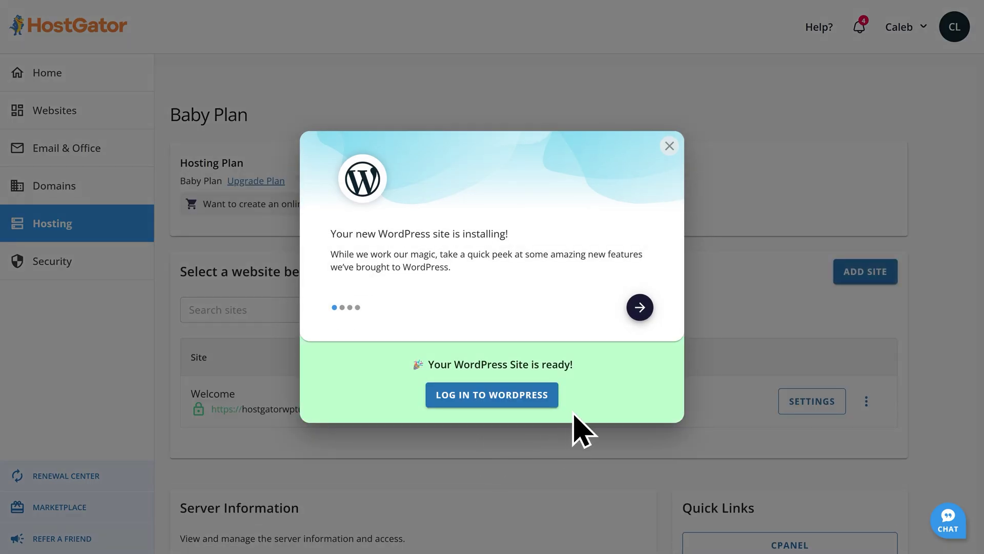
{"action": "left_click", "coordinate": [487, 401]}
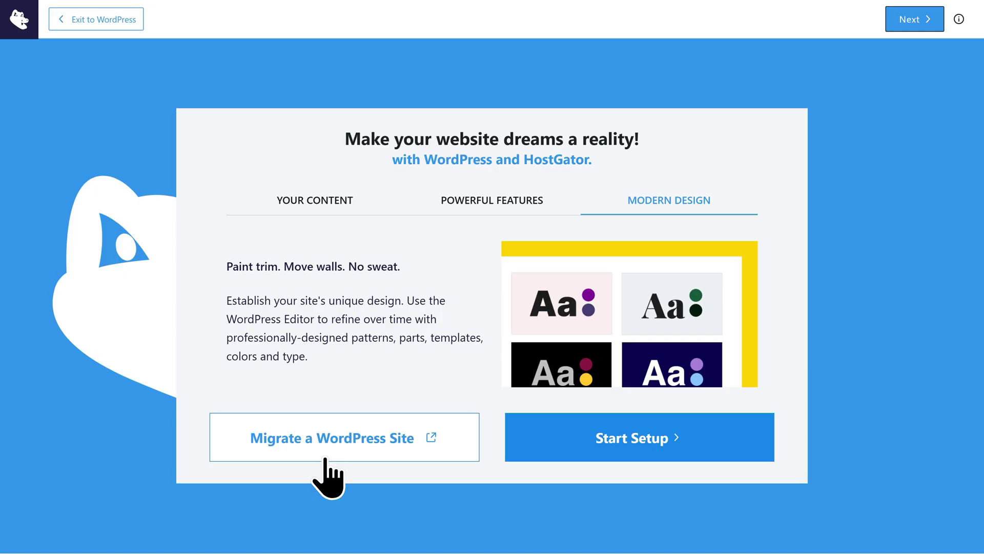
Start the WordPress setup and answer the experience question with "Never used it"
{"action": "left_click", "coordinate": [638, 459]}
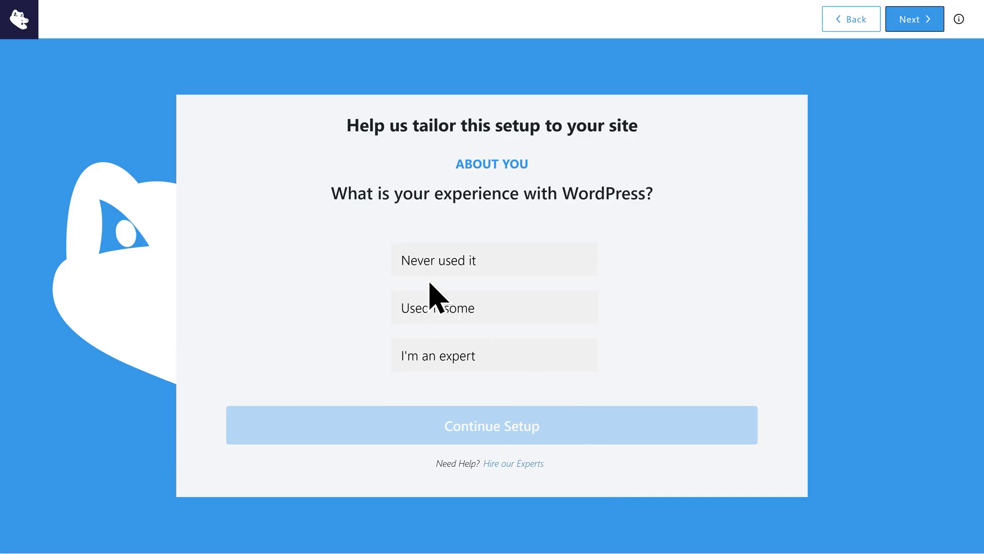
{"action": "left_click", "coordinate": [405, 261]}
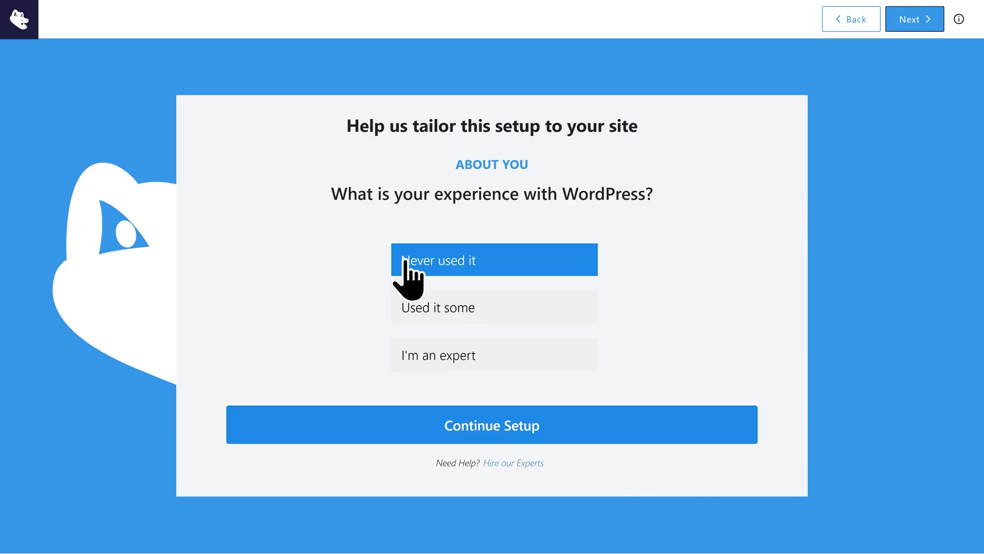
{"action": "left_click", "coordinate": [496, 434]}
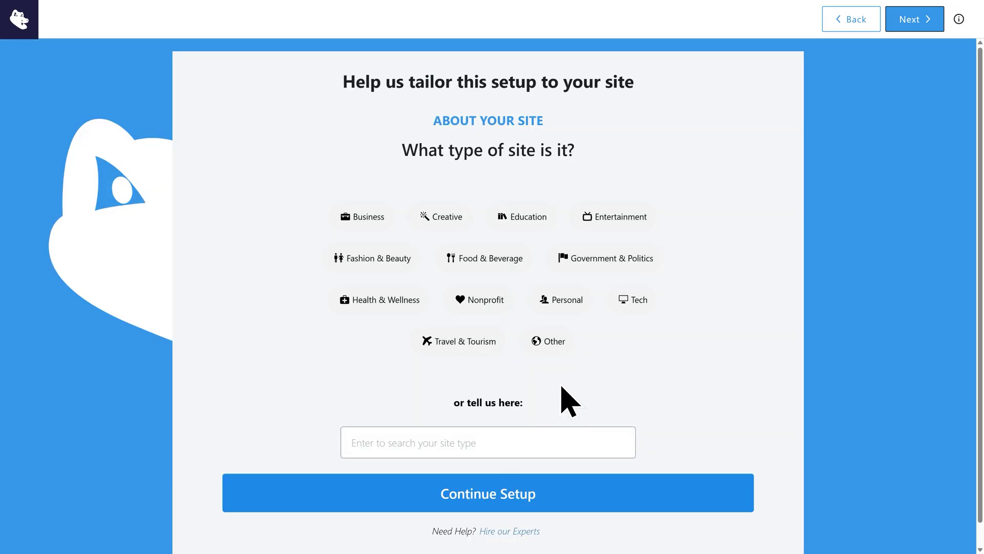
Set the site type to Personal with the Creative Portfolio subcategory and continue the setup
{"action": "left_click", "coordinate": [560, 309]}
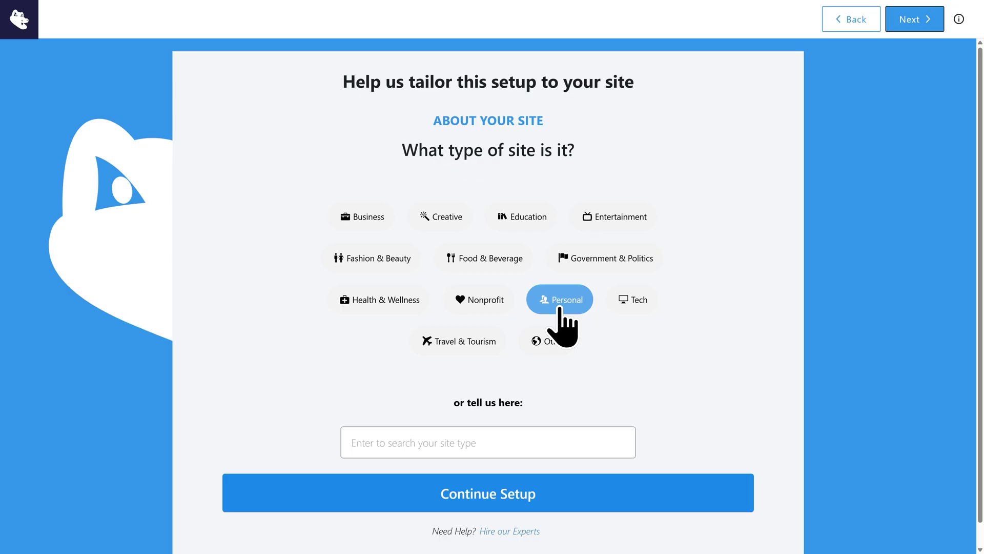
{"action": "left_click", "coordinate": [490, 499]}
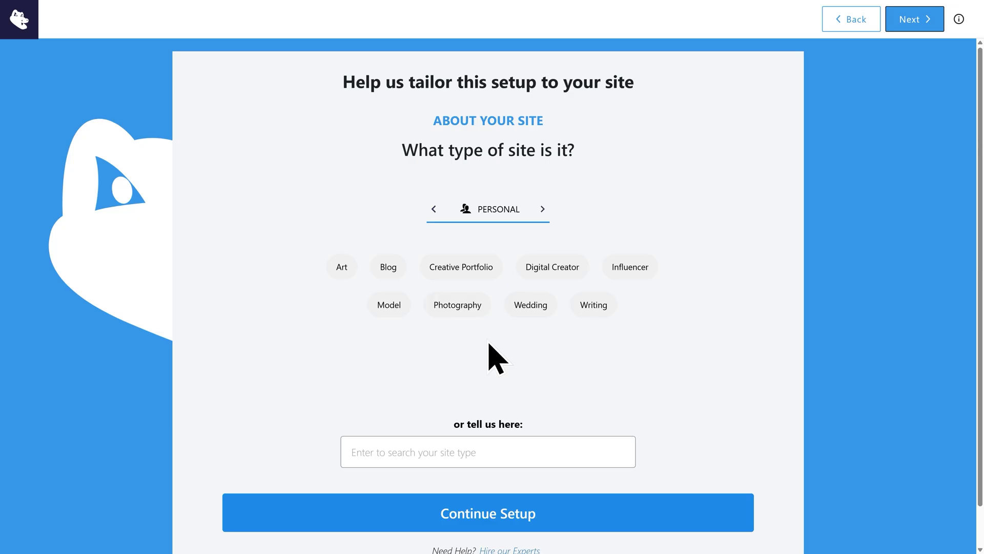
{"action": "left_click", "coordinate": [467, 278]}
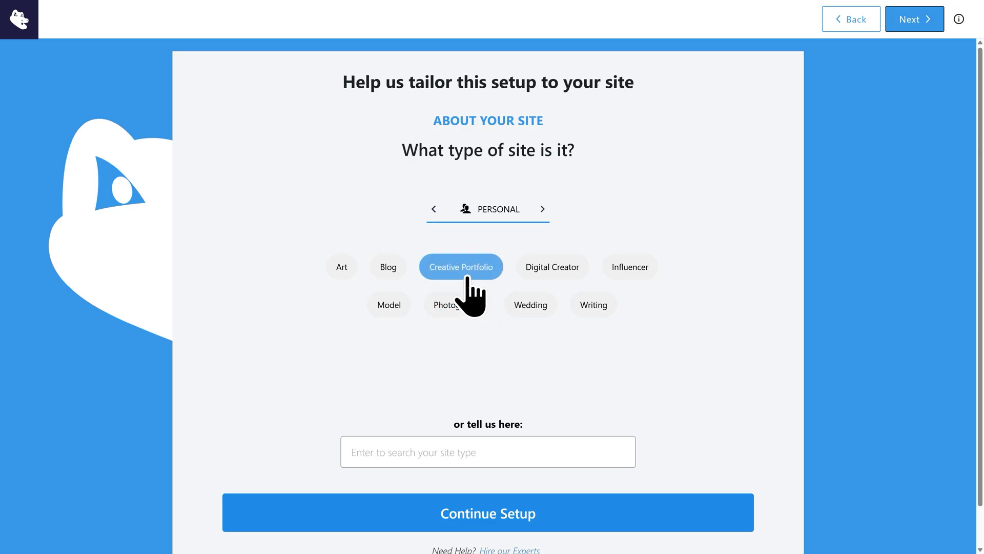
{"action": "left_click", "coordinate": [495, 513]}
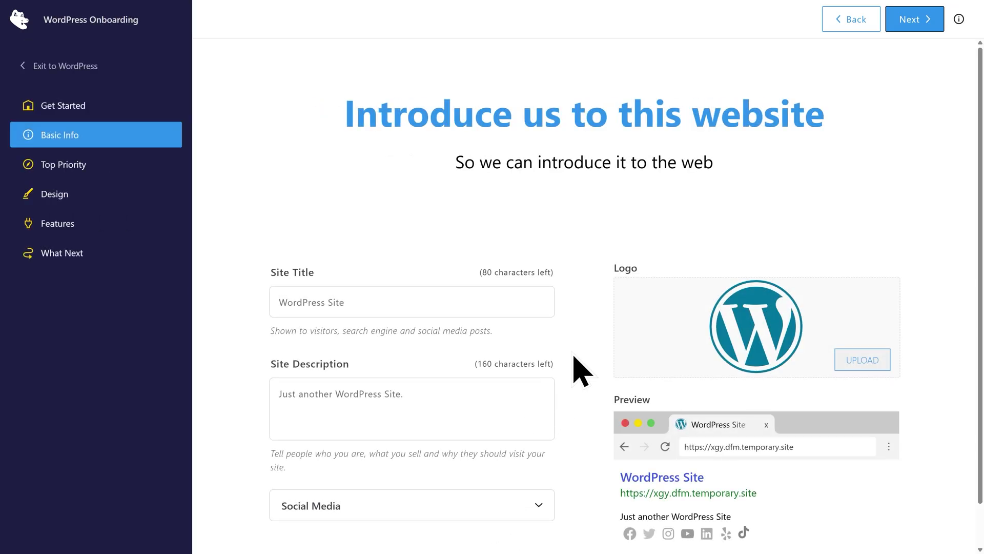
Enter "WordPress Tutorial Website" as the site title
{"action": "left_click", "coordinate": [380, 301]}
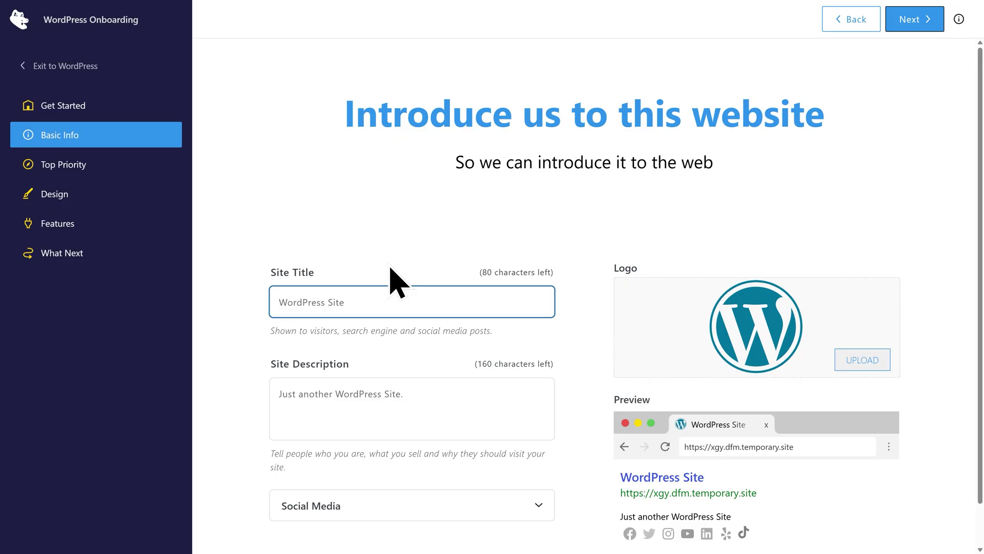
{"action": "type", "text": "Wor"}
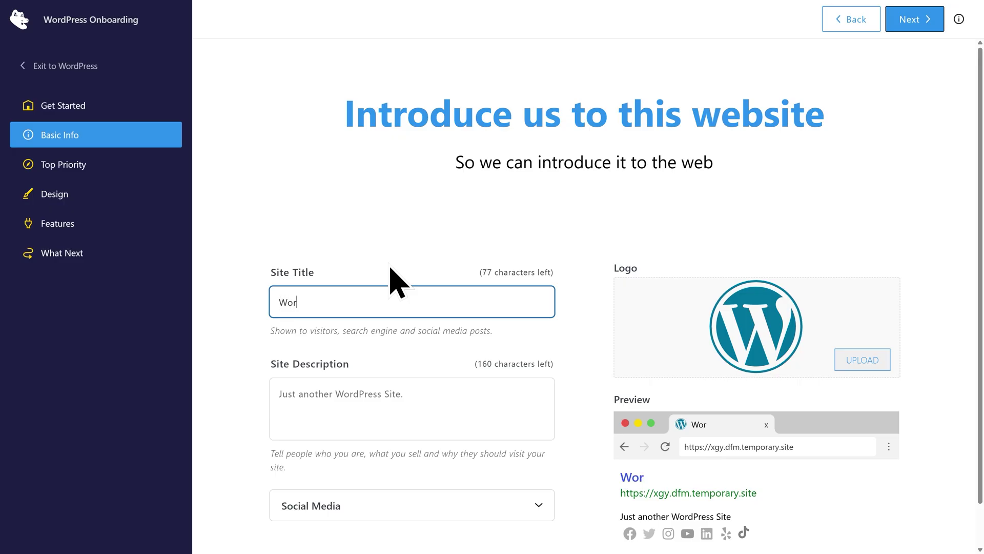
{"action": "type", "text": "dPress Tutorial Website"}
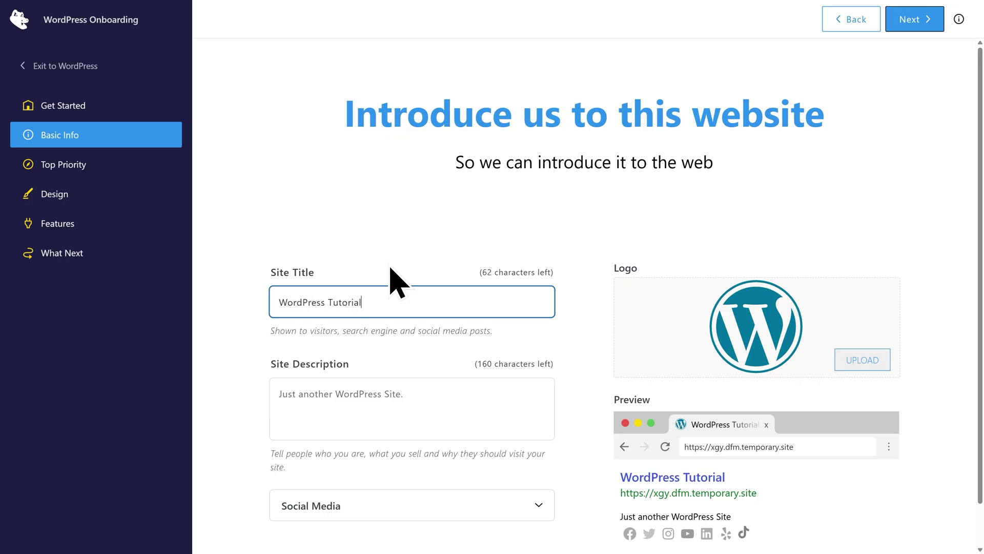
Enter "Creating WordPress Tutorials" as the site description
{"action": "left_click", "coordinate": [420, 402]}
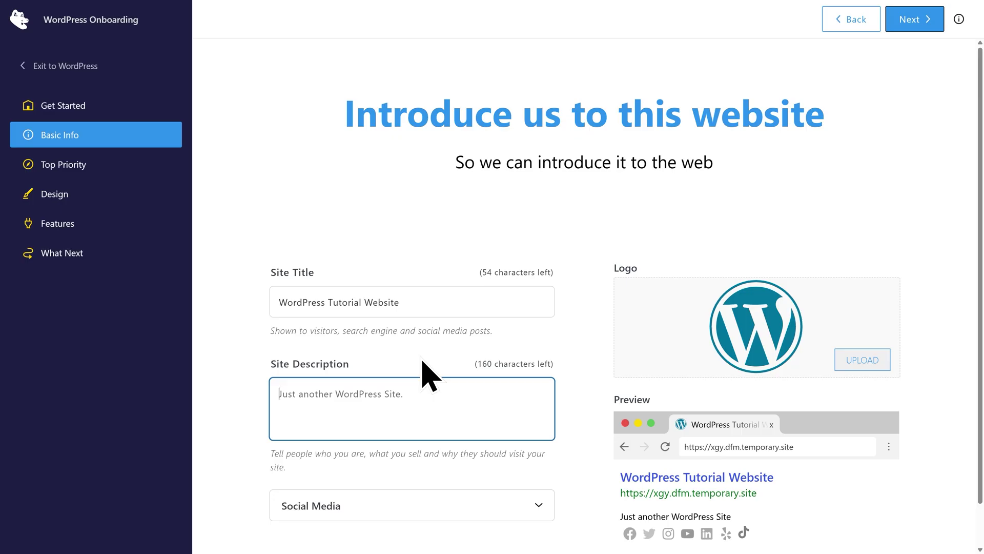
{"action": "type", "text": "Creating Word"}
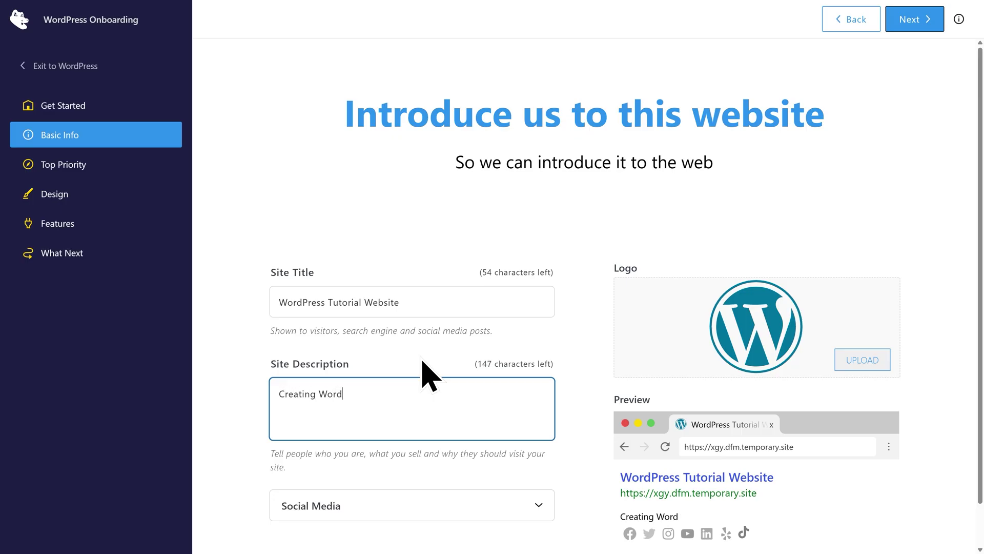
{"action": "type", "text": "Press Tutorials"}
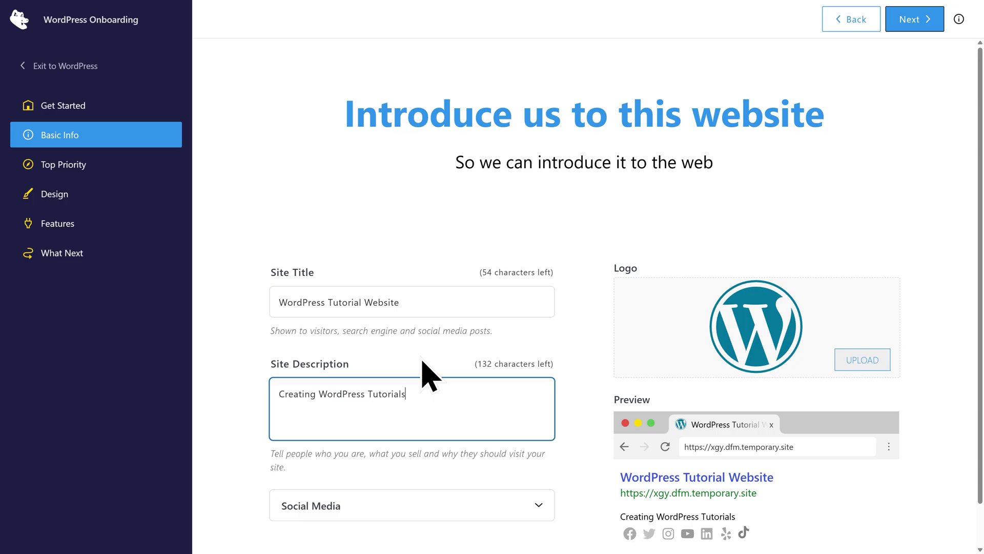
{"action": "left_click", "coordinate": [422, 360]}
{"action": "scroll", "coordinate": [424, 385], "scroll_direction": "down", "scroll_amount": 1}
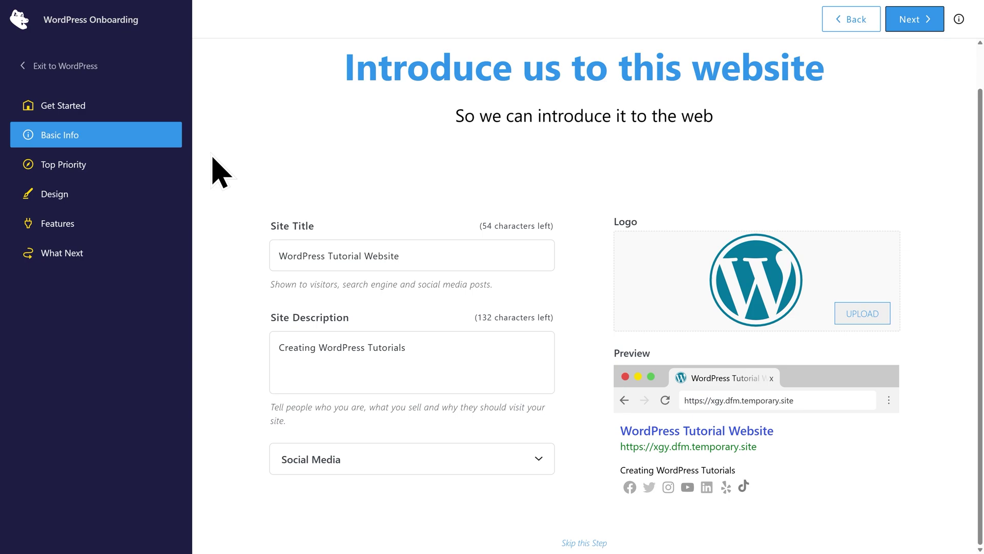
Exit the onboarding without finishing it and open the WordPress Dashboard home
{"action": "left_click", "coordinate": [62, 69]}
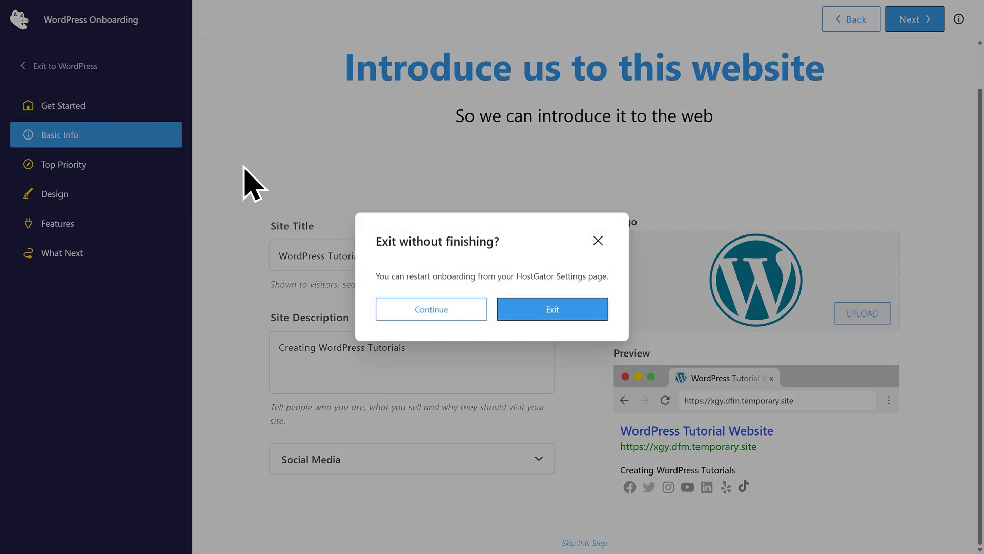
{"action": "left_click", "coordinate": [547, 317]}
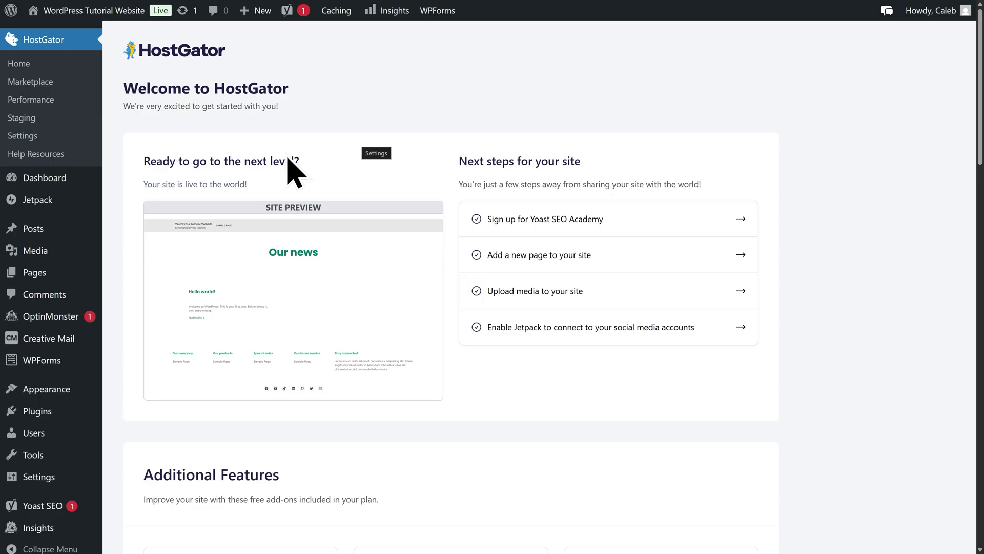
{"action": "mouse_move", "coordinate": [69, 182]}
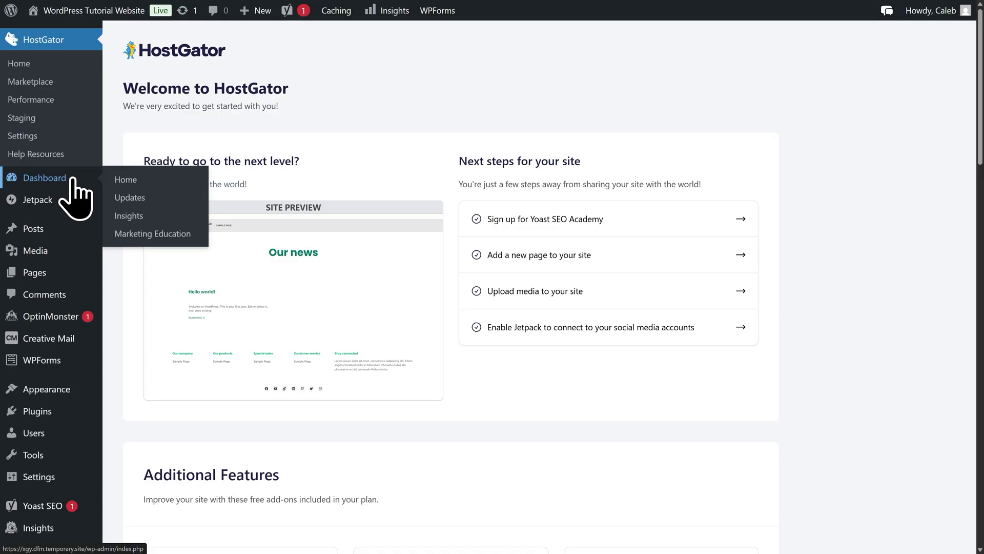
{"action": "left_click", "coordinate": [75, 179]}
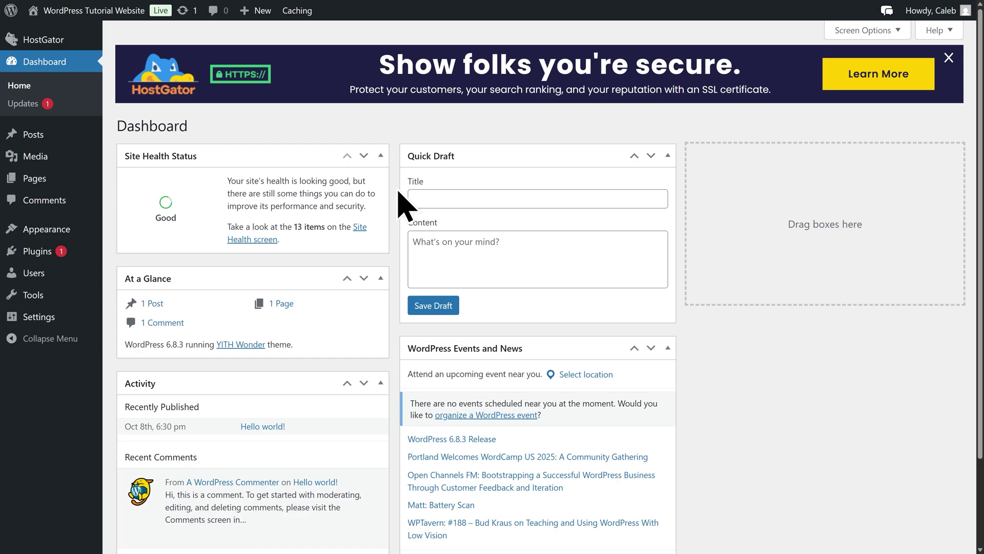
Hide the WordPress Events and News, Quick Draft and Activity boxes from the Dashboard through its screen options
{"action": "left_click", "coordinate": [867, 30]}
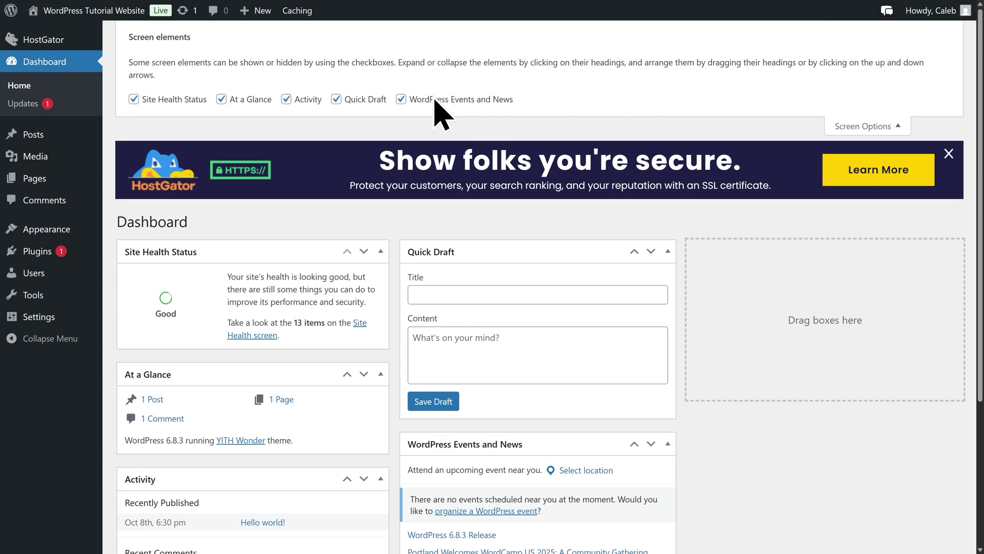
{"action": "left_click", "coordinate": [402, 99]}
{"action": "left_click", "coordinate": [347, 100]}
{"action": "left_click", "coordinate": [301, 101]}
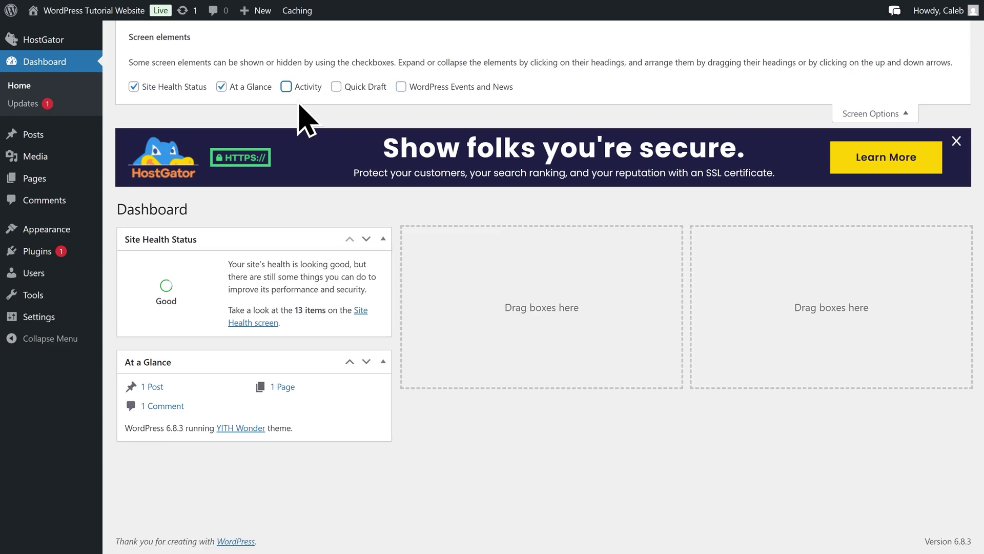
Hide the At a Glance and Site Health Status boxes from the Dashboard and close the screen options
{"action": "left_click", "coordinate": [239, 89]}
{"action": "left_click", "coordinate": [163, 90]}
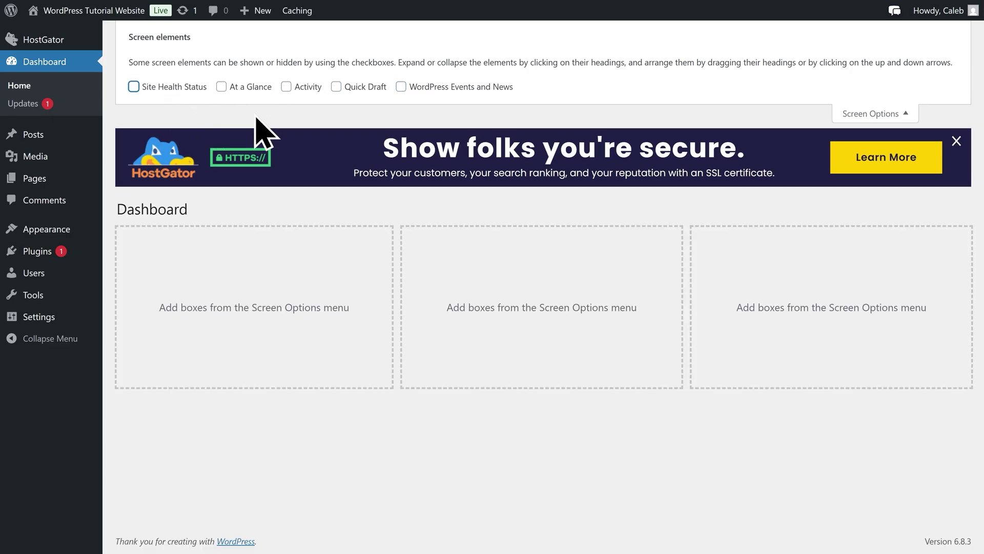
{"action": "left_click", "coordinate": [853, 135]}
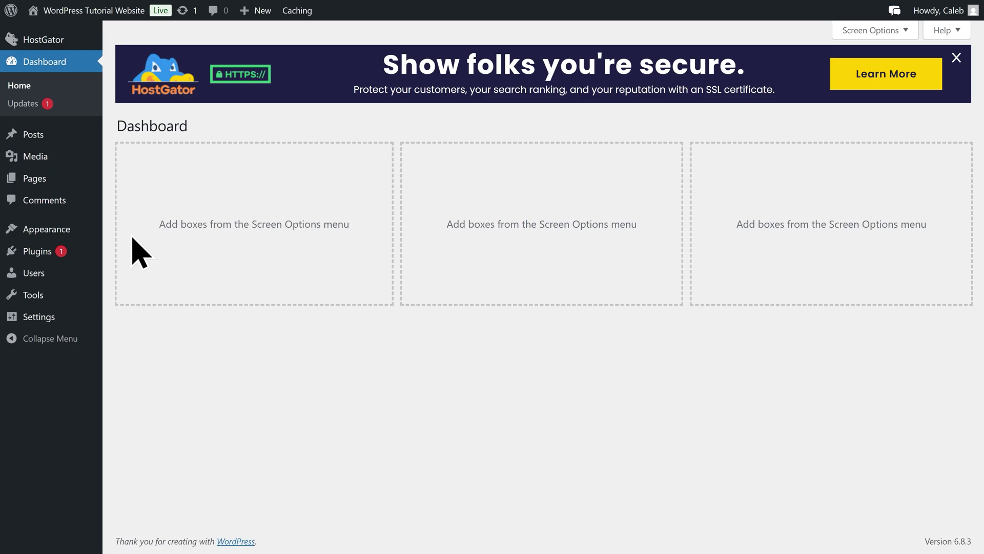
Find the Astra theme in the theme directory, install and activate it, and dismiss its welcome banner
{"action": "mouse_move", "coordinate": [67, 237]}
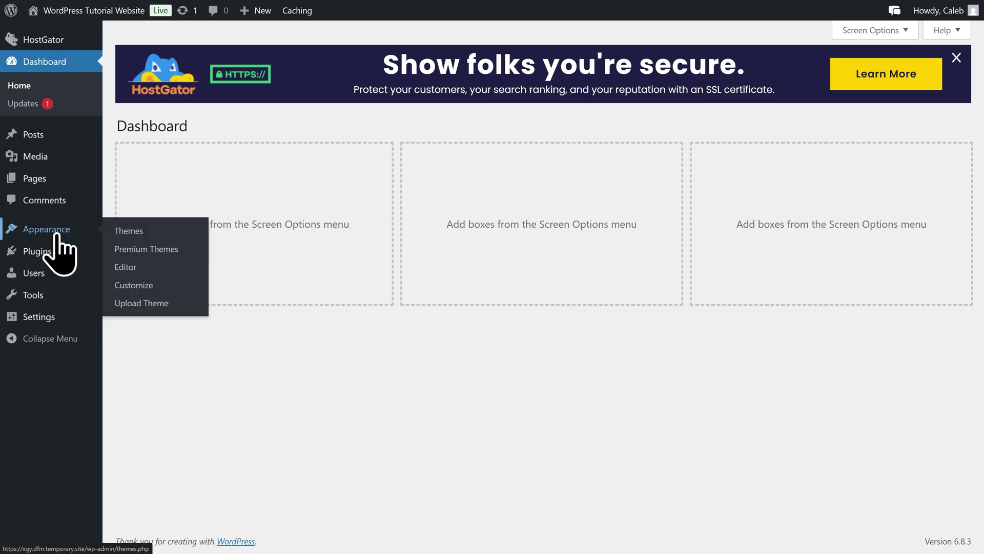
{"action": "left_click", "coordinate": [57, 235]}
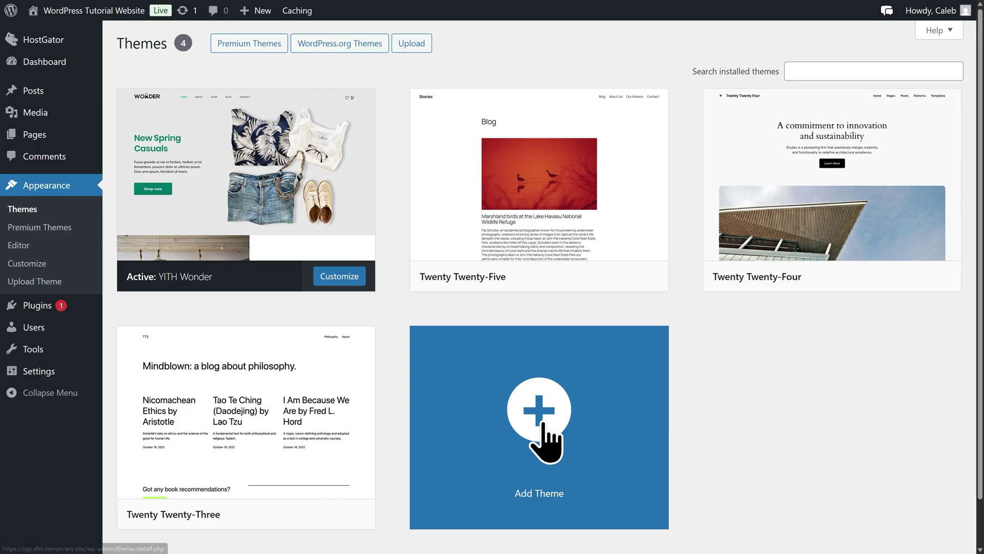
{"action": "left_click", "coordinate": [543, 424]}
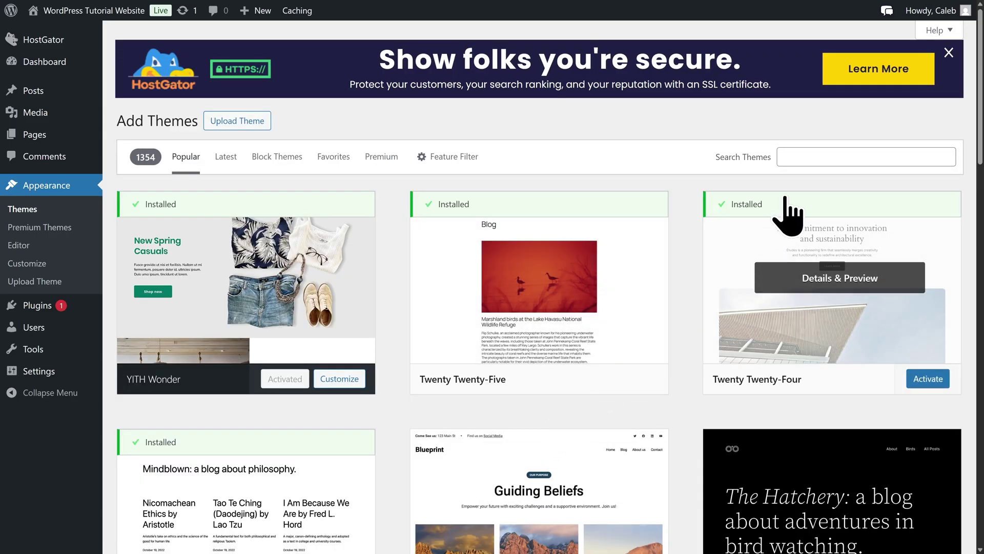
{"action": "left_click", "coordinate": [808, 158]}
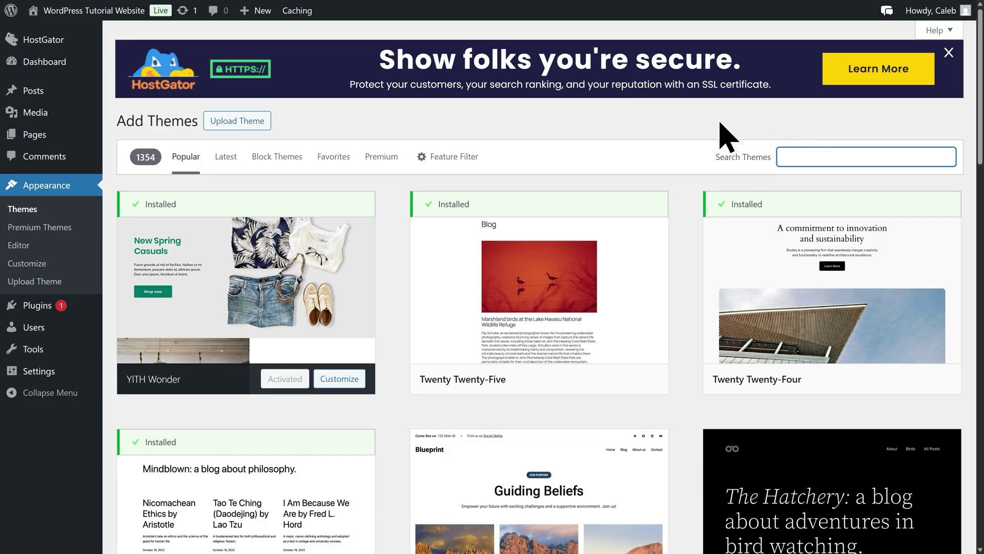
{"action": "type", "text": "Astra"}
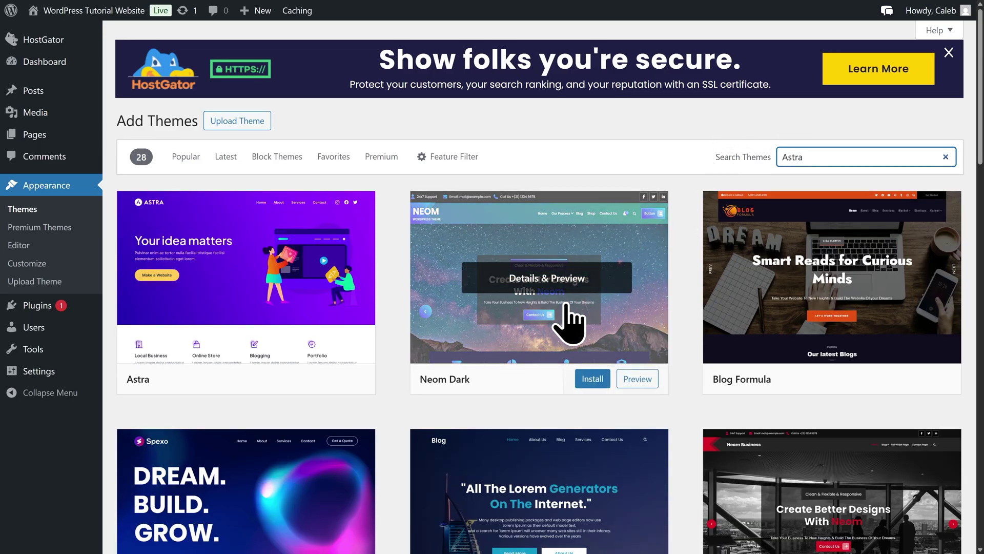
{"action": "mouse_move", "coordinate": [323, 315]}
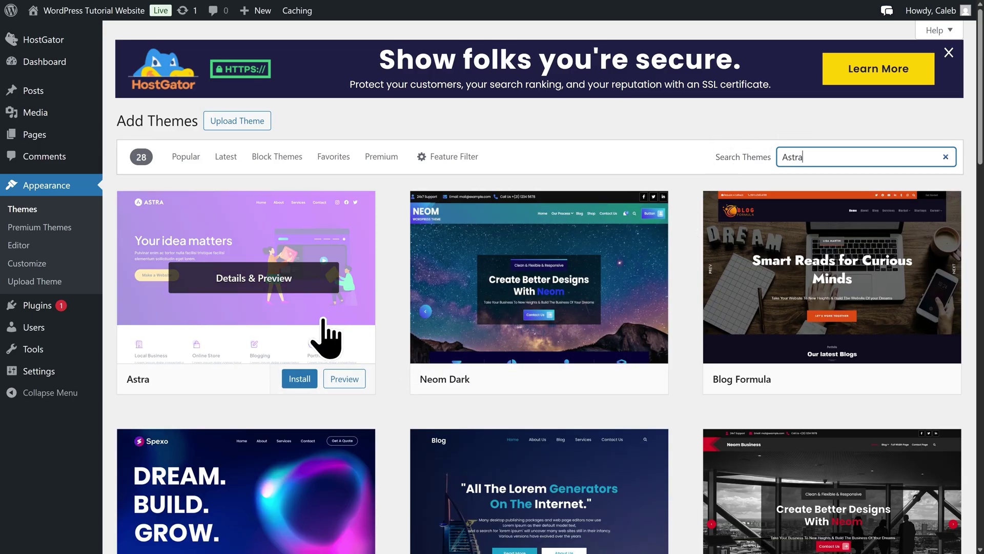
{"action": "left_click", "coordinate": [297, 381]}
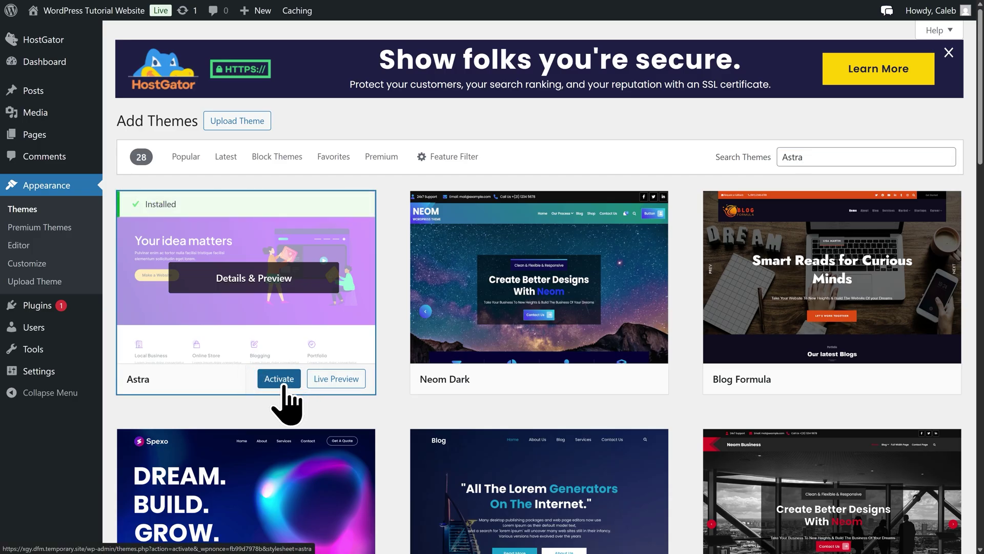
{"action": "left_click", "coordinate": [283, 385]}
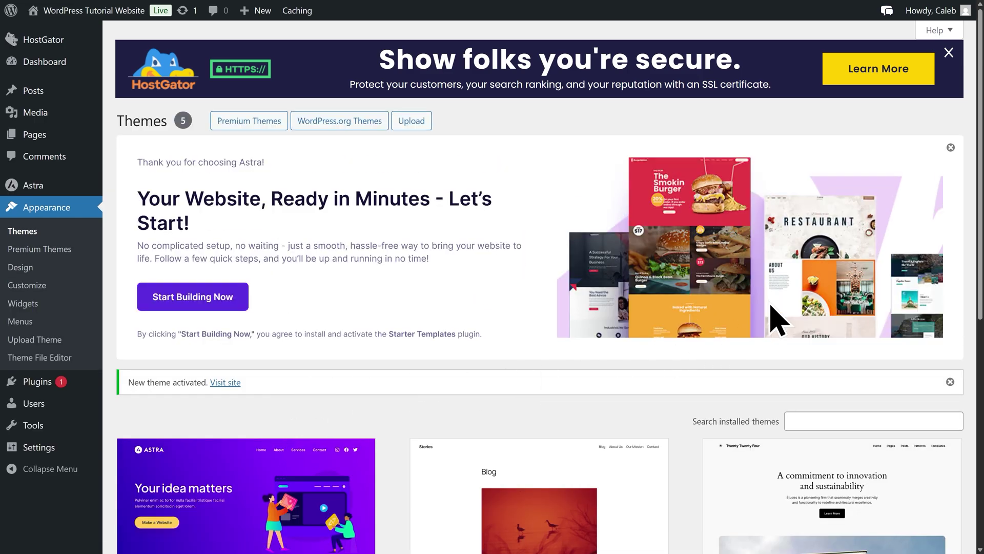
{"action": "left_click", "coordinate": [951, 147]}
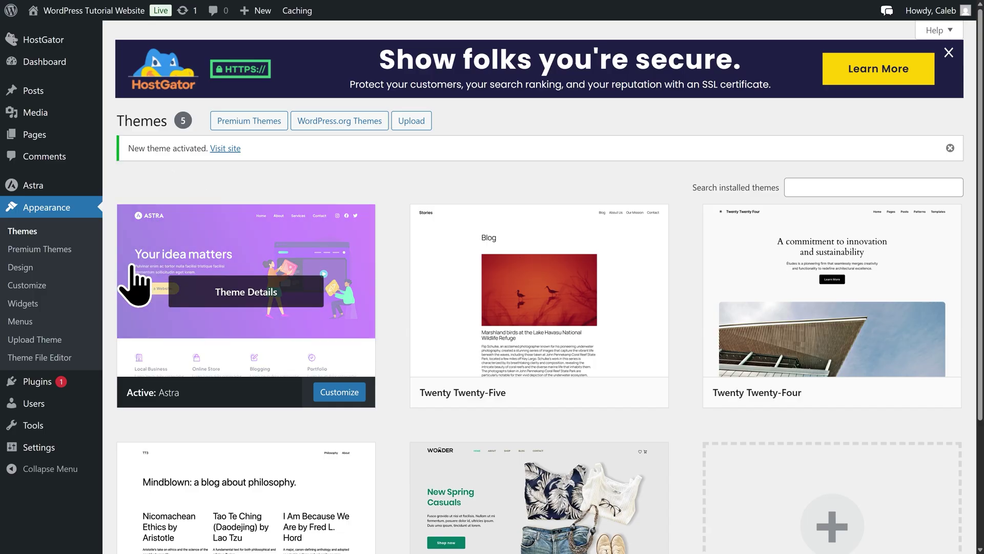
Deactivate all installed plugins with a single bulk action
{"action": "mouse_move", "coordinate": [44, 389]}
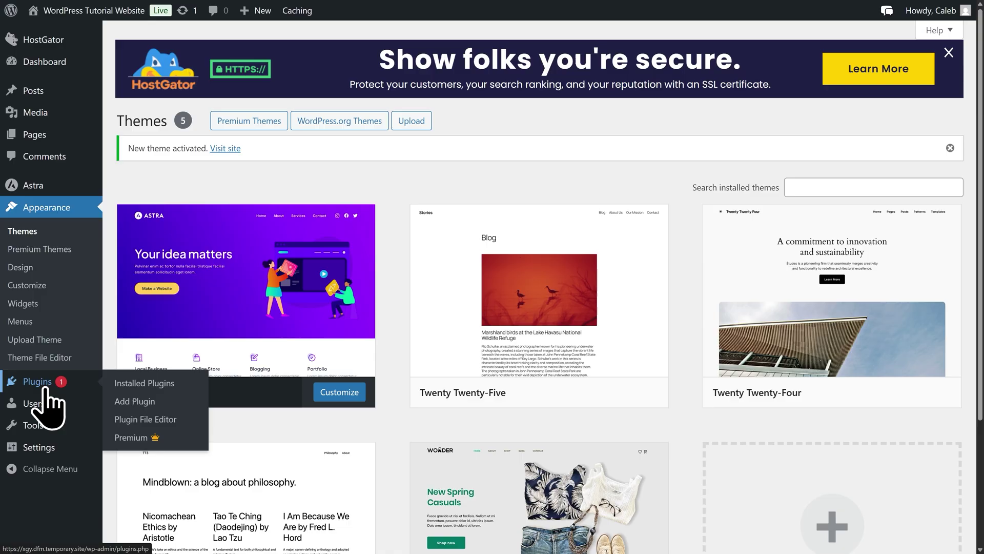
{"action": "left_click", "coordinate": [44, 388]}
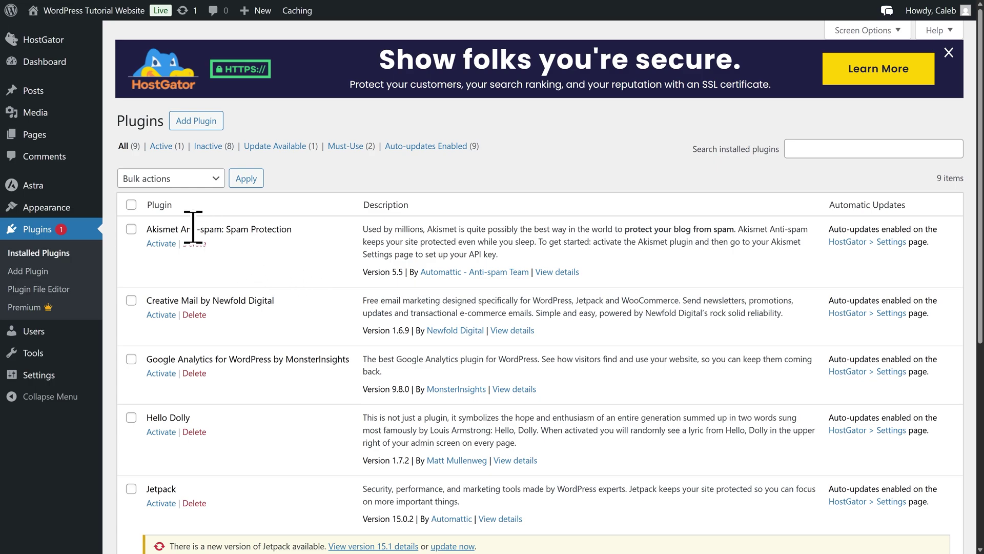
{"action": "left_click", "coordinate": [131, 205]}
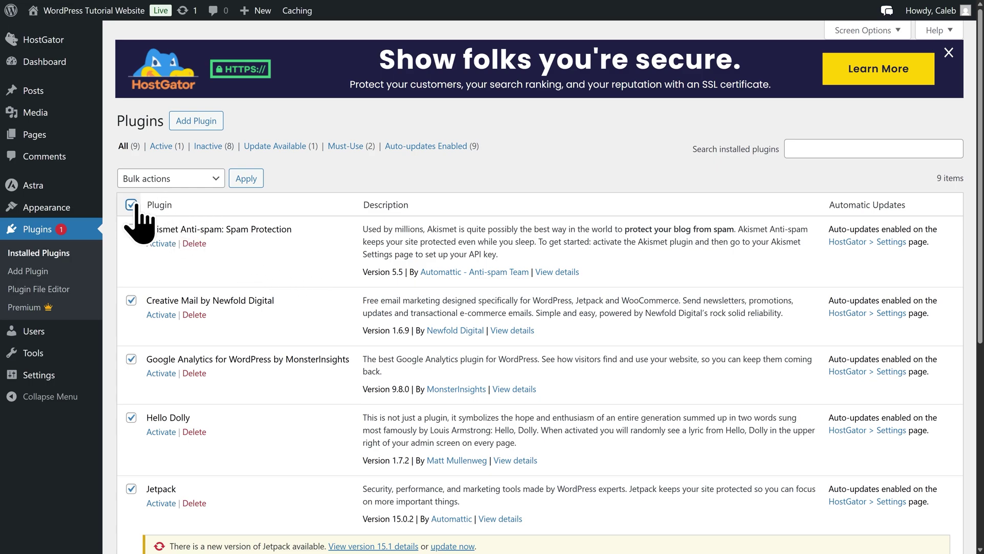
{"action": "left_click", "coordinate": [169, 182]}
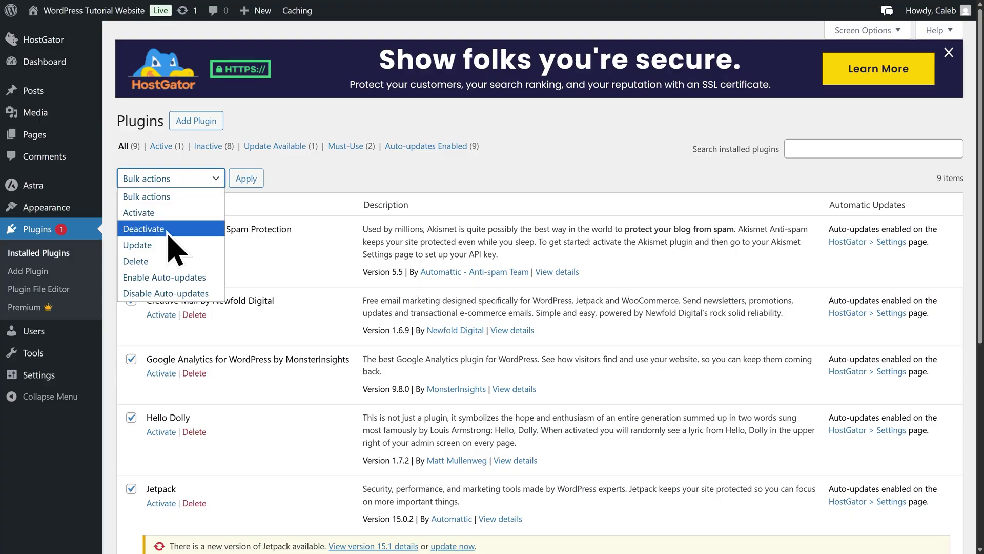
{"action": "left_click", "coordinate": [168, 230]}
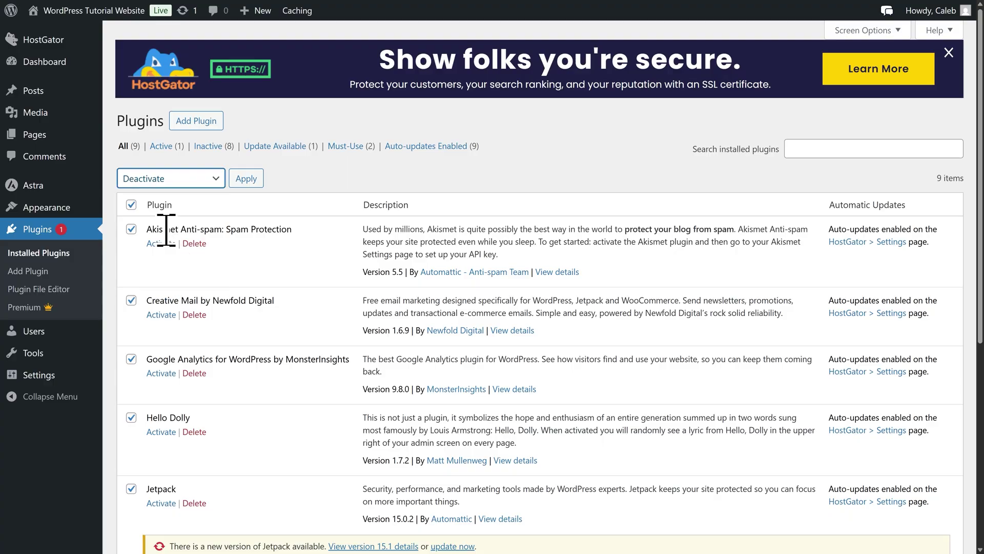
{"action": "left_click", "coordinate": [256, 187]}
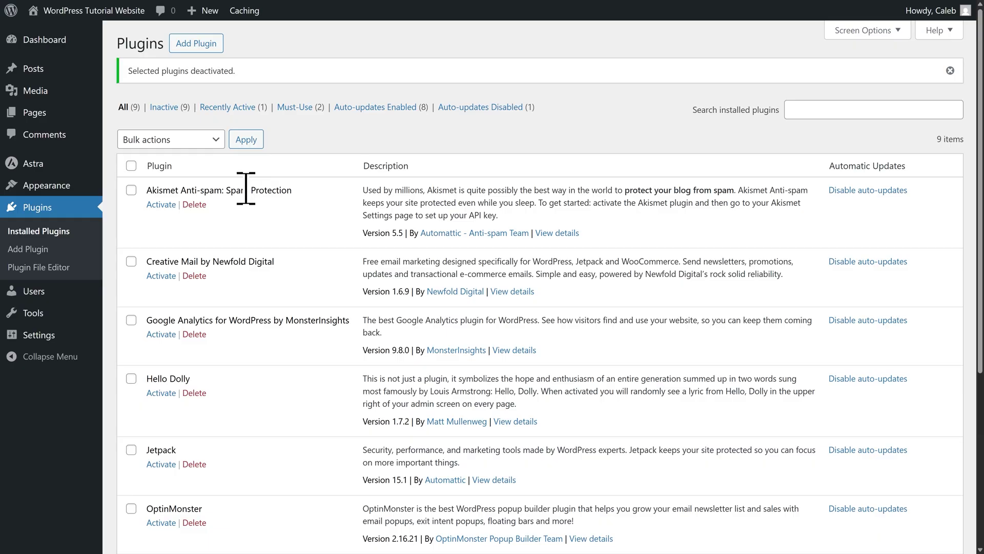
Delete all the deactivated plugins from the site in bulk
{"action": "left_click", "coordinate": [131, 167]}
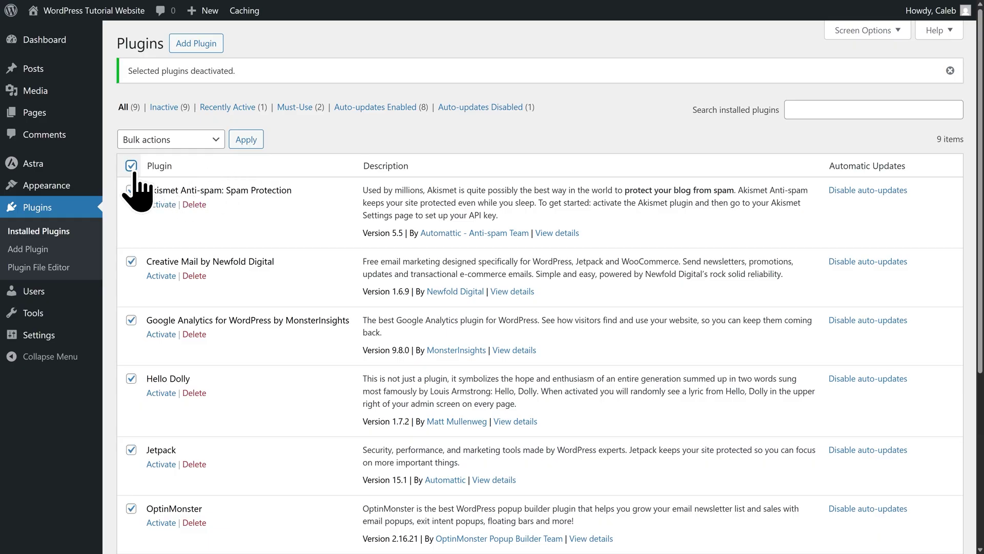
{"action": "left_click", "coordinate": [175, 146]}
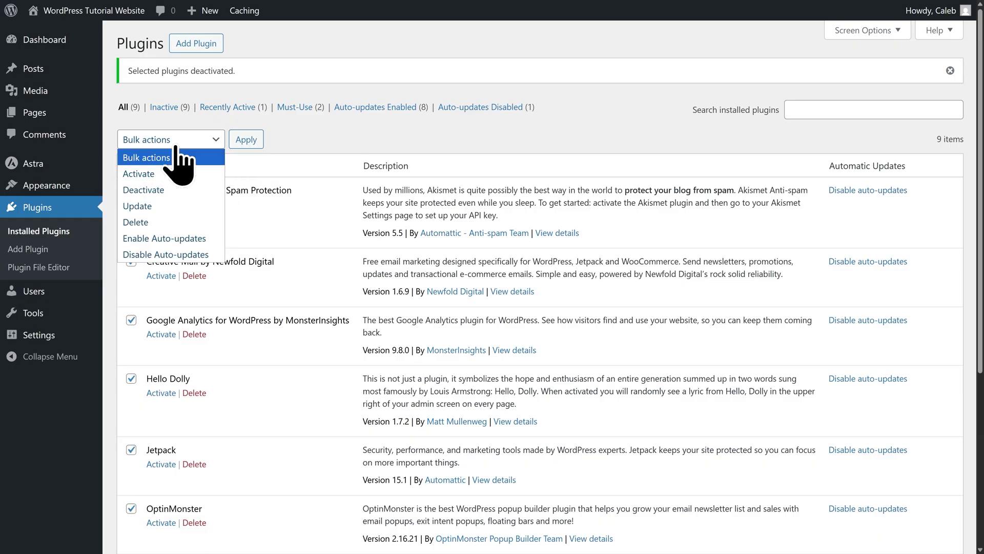
{"action": "left_click", "coordinate": [163, 223]}
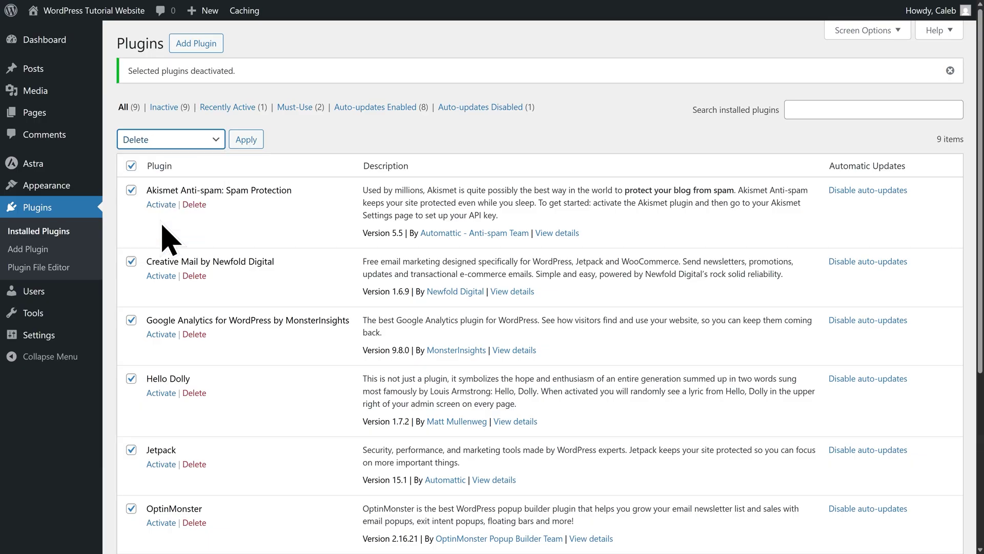
{"action": "left_click", "coordinate": [245, 153]}
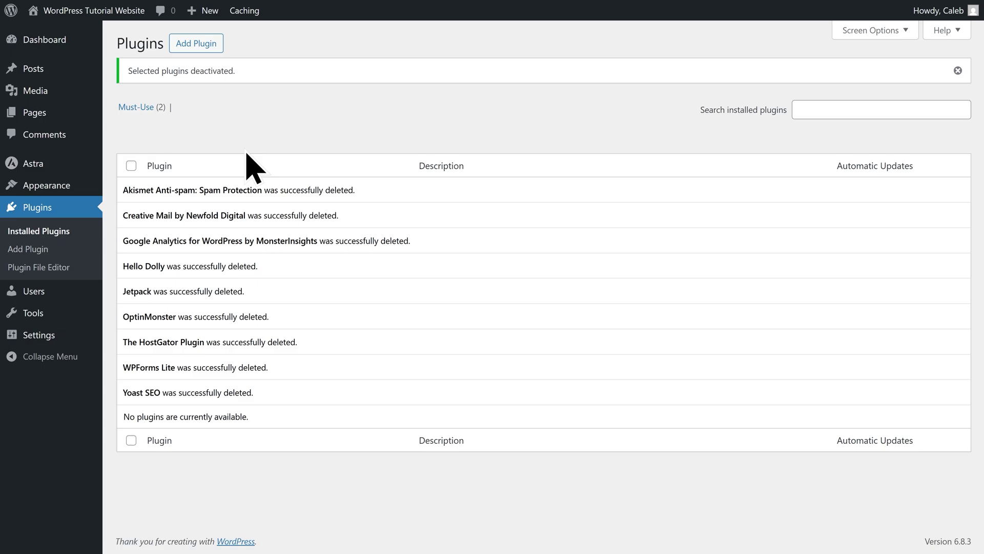
Install and activate the Starter Templates plugin by Brainstorm Force, and exit its website builder to the Dashboard
{"action": "left_click", "coordinate": [65, 252]}
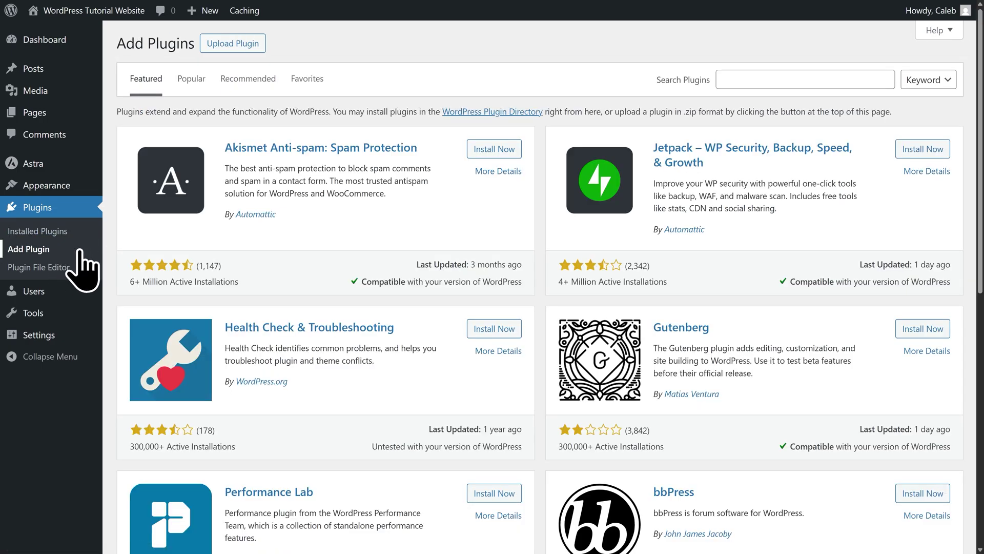
{"action": "left_click", "coordinate": [754, 82]}
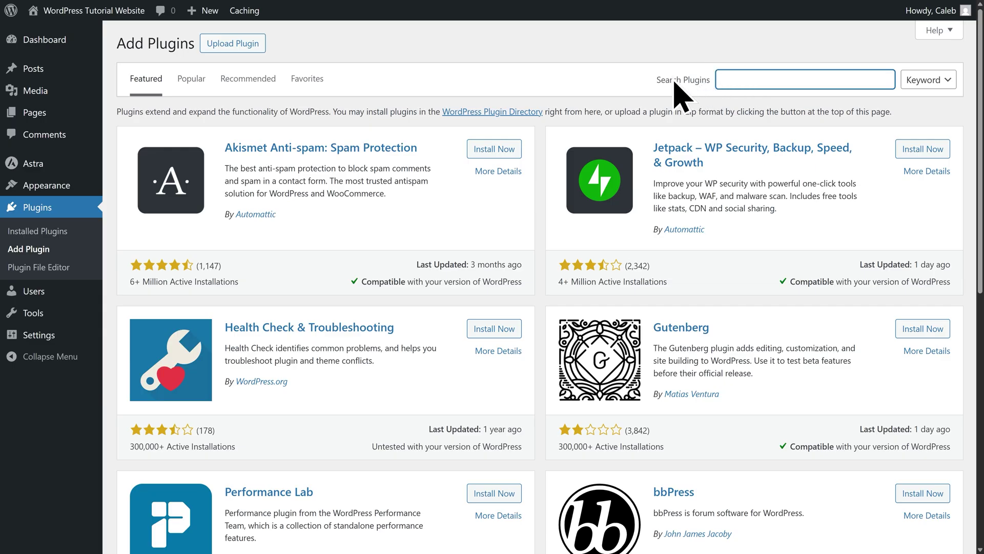
{"action": "type", "text": "Starter Templates"}
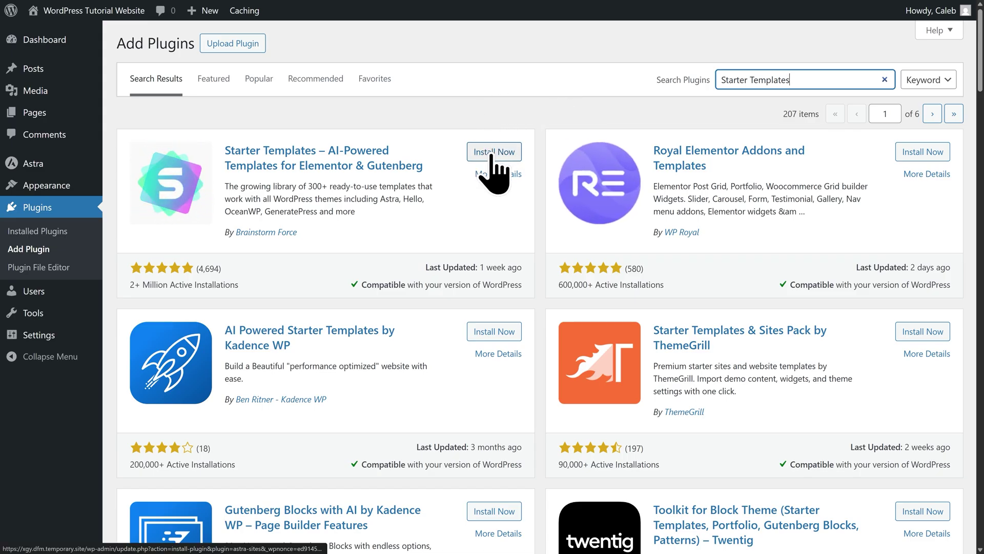
{"action": "left_click", "coordinate": [491, 157]}
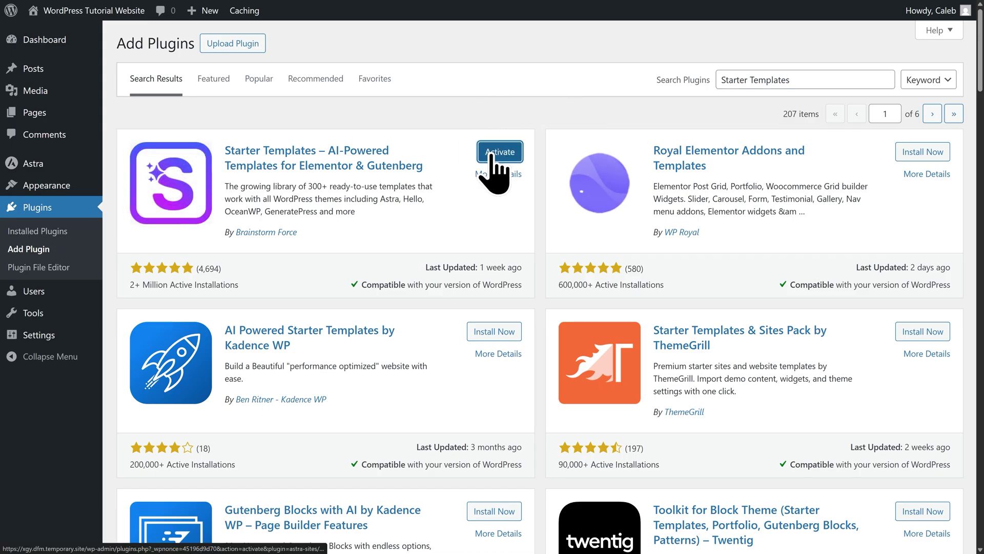
{"action": "left_click", "coordinate": [492, 157]}
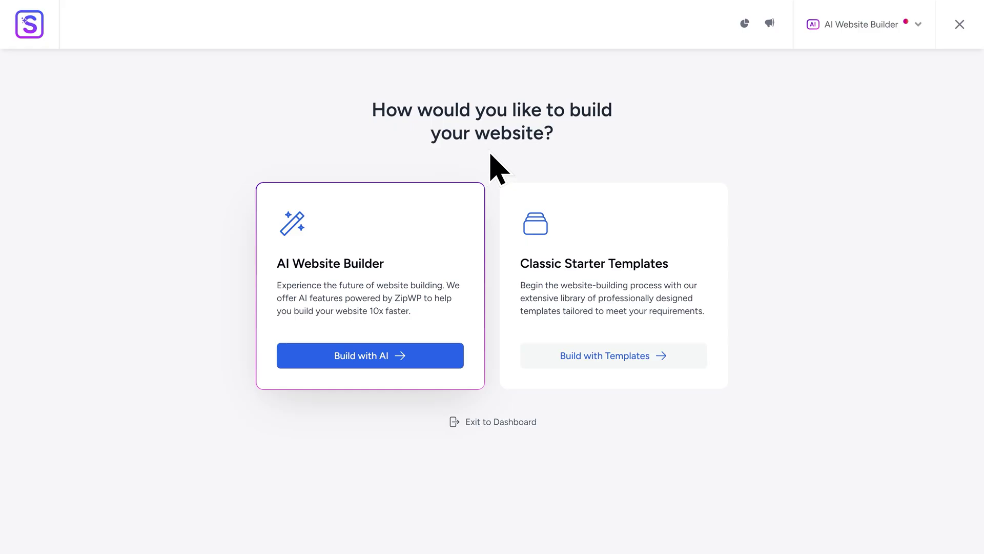
{"action": "left_click", "coordinate": [858, 28]}
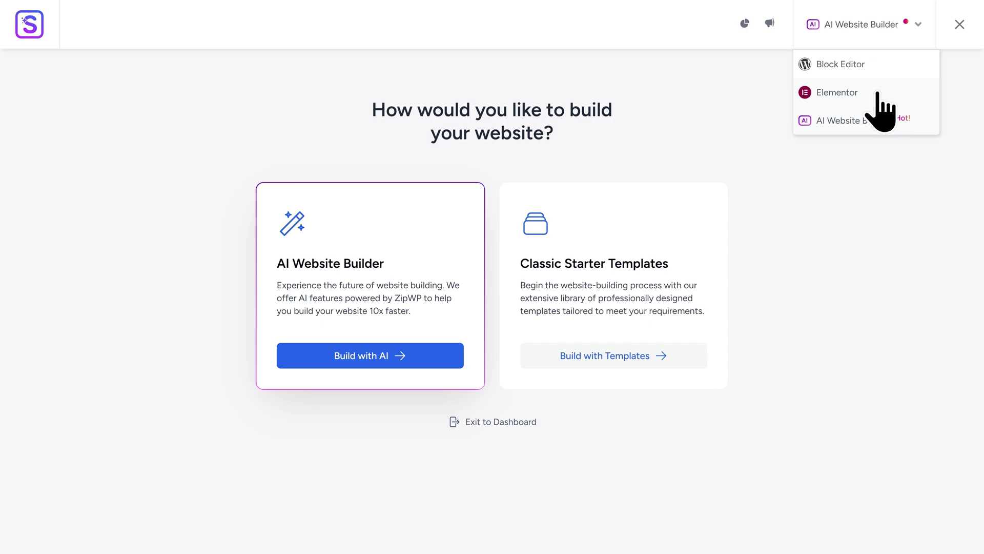
{"action": "left_click", "coordinate": [492, 427]}
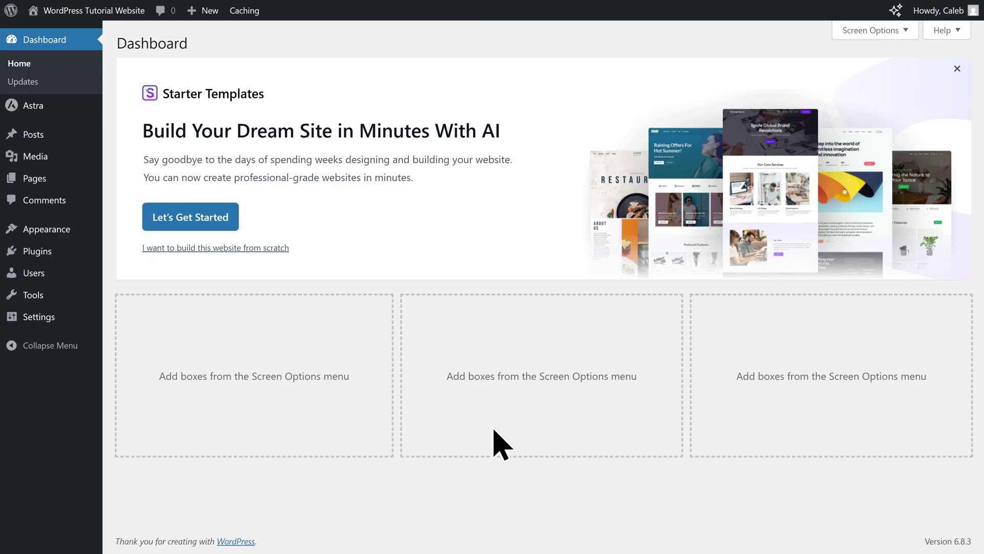
Save the General Settings with the option to disable Elementor Page Builder Templates in Starter Templates left unticked
{"action": "mouse_move", "coordinate": [43, 324]}
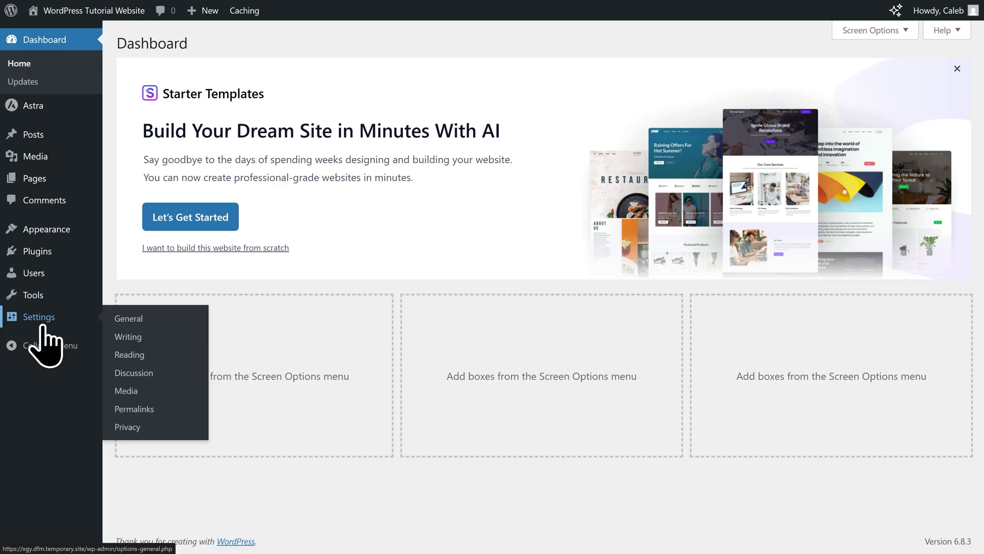
{"action": "left_click", "coordinate": [43, 328]}
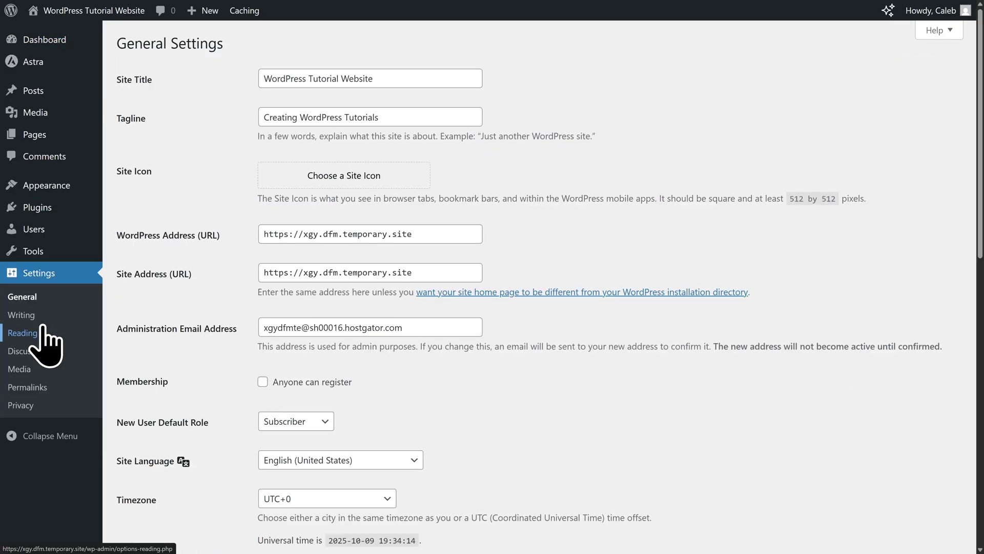
{"action": "scroll", "coordinate": [567, 402], "scroll_direction": "down", "scroll_amount": 10}
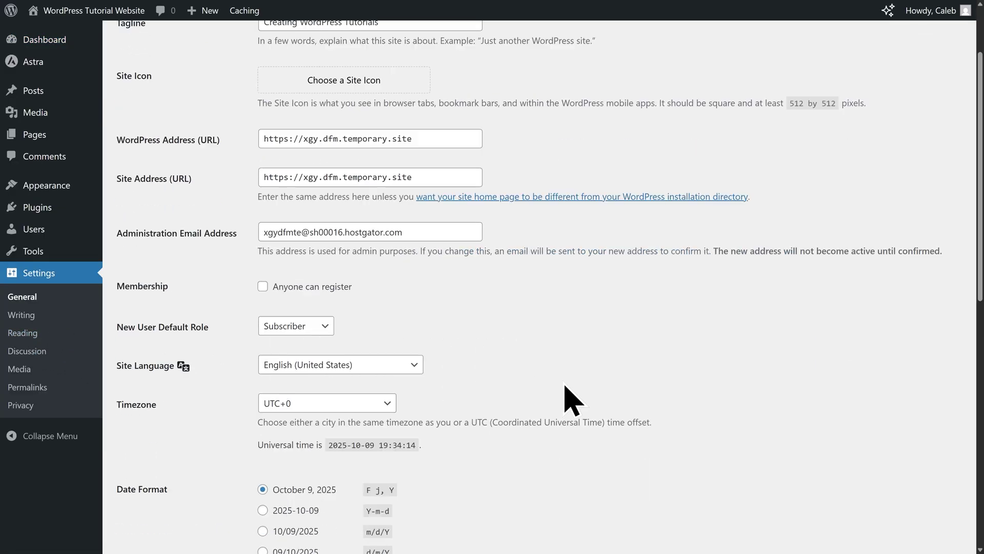
{"action": "scroll", "coordinate": [572, 402], "scroll_direction": "down", "scroll_amount": 1}
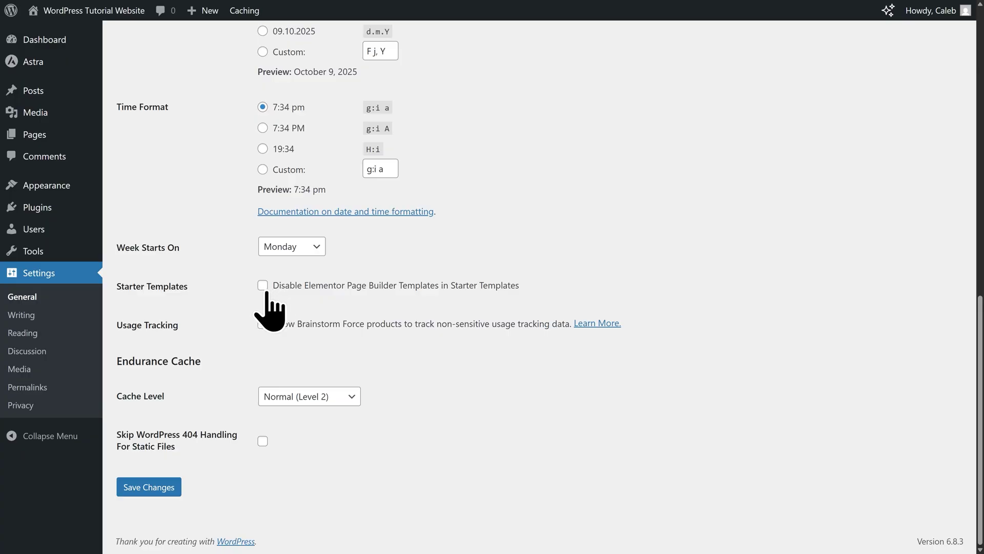
{"action": "left_click", "coordinate": [149, 487]}
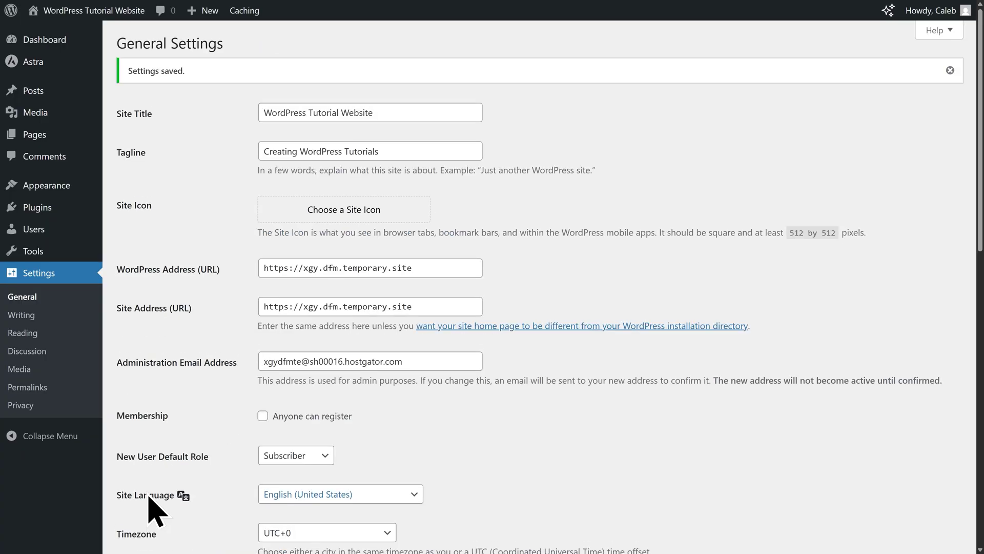
Launch the Starter Templates setup from the installed plugins and choose Elementor as the page builder
{"action": "mouse_move", "coordinate": [59, 215]}
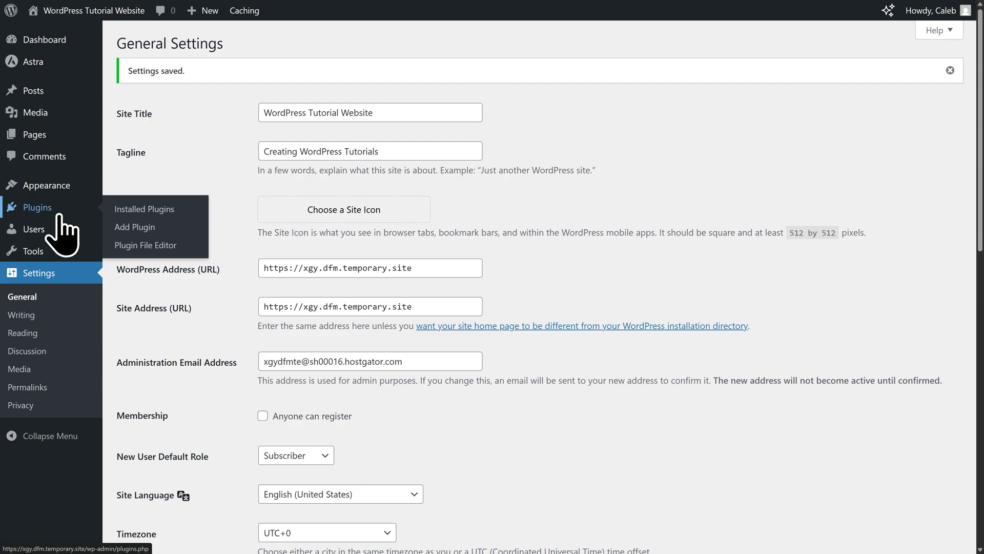
{"action": "left_click", "coordinate": [58, 215]}
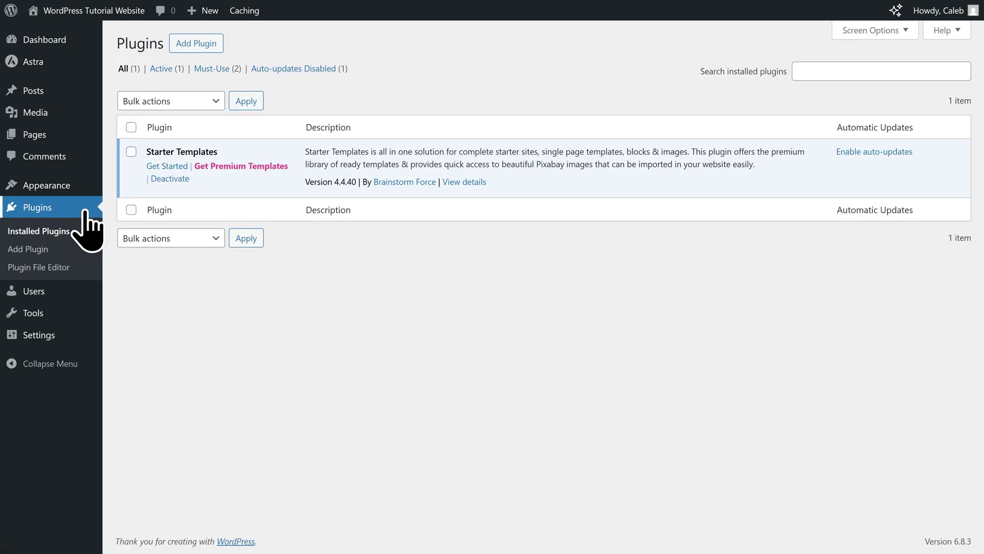
{"action": "left_click", "coordinate": [168, 166]}
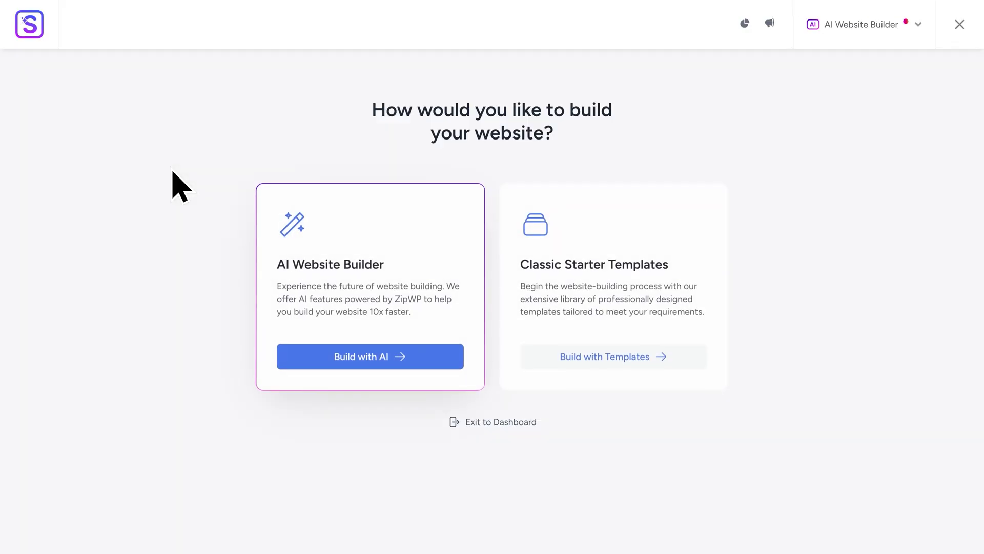
{"action": "left_click", "coordinate": [863, 31]}
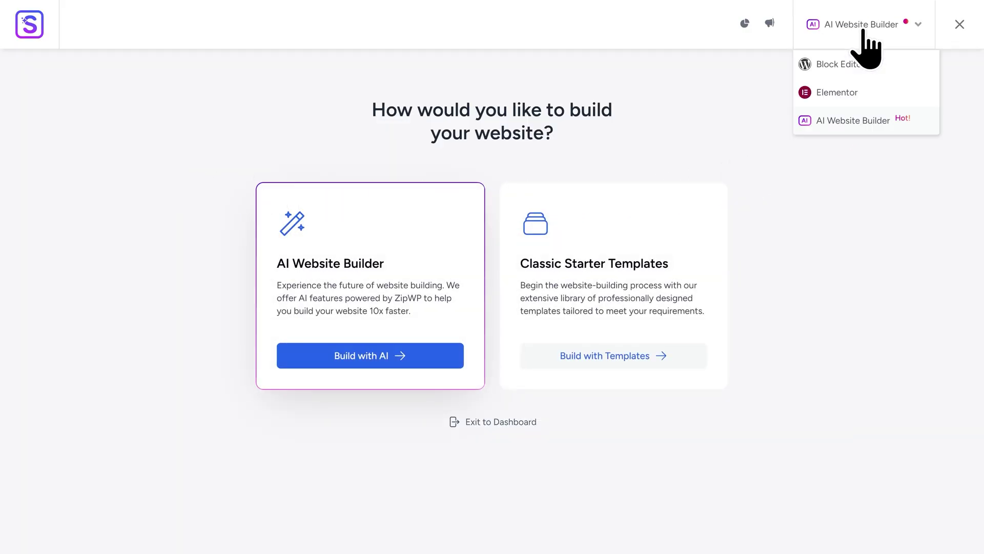
{"action": "left_click", "coordinate": [876, 92]}
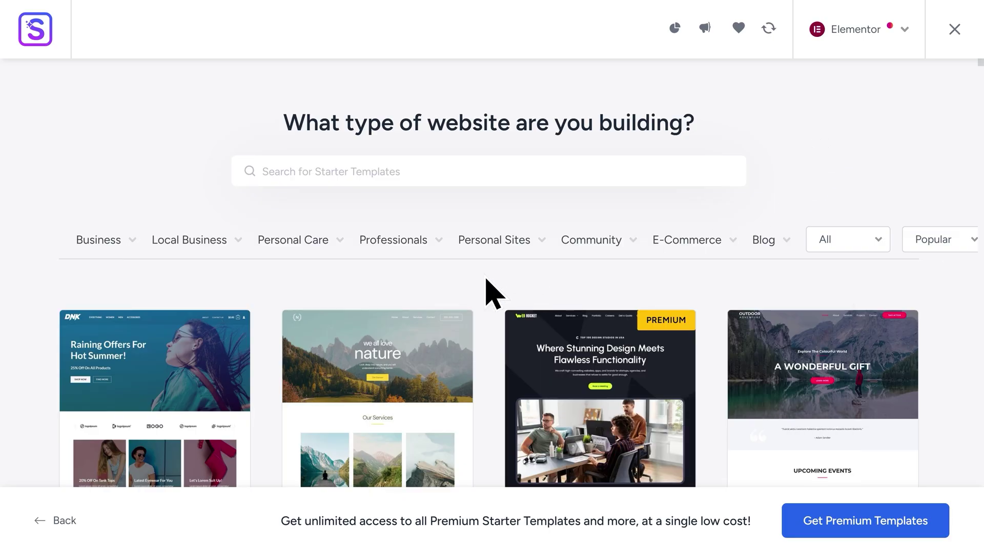
Browse the Elementor starter templates and their categories, and select the free Outdoor Adventure template
{"action": "scroll", "coordinate": [492, 295], "scroll_direction": "down", "scroll_amount": 8}
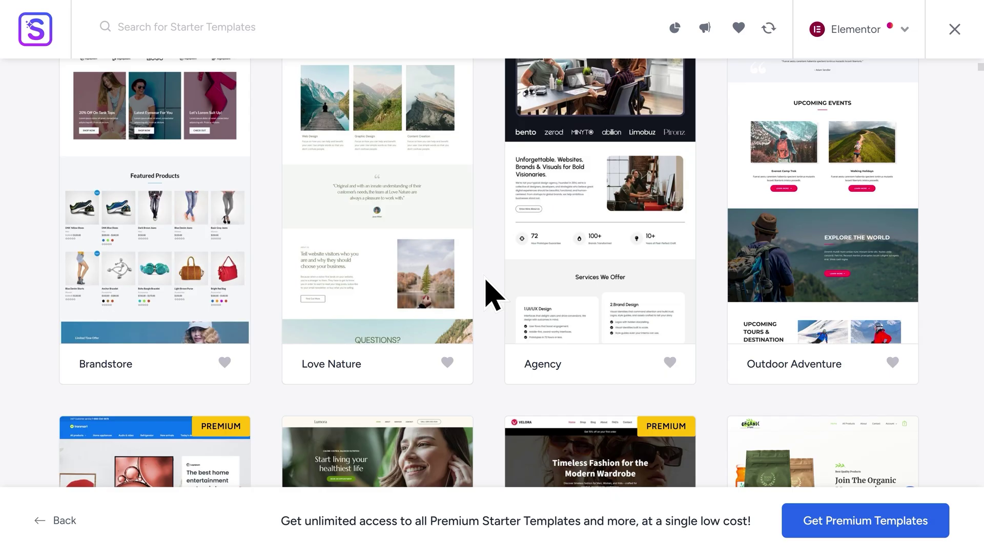
{"action": "scroll", "coordinate": [491, 296], "scroll_direction": "up", "scroll_amount": 8}
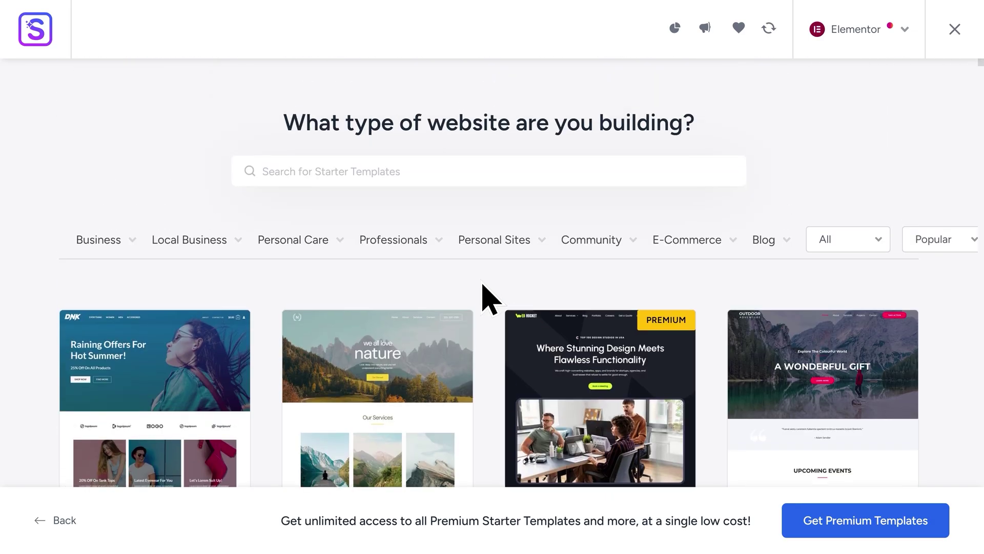
{"action": "mouse_move", "coordinate": [400, 254]}
{"action": "mouse_move", "coordinate": [475, 246]}
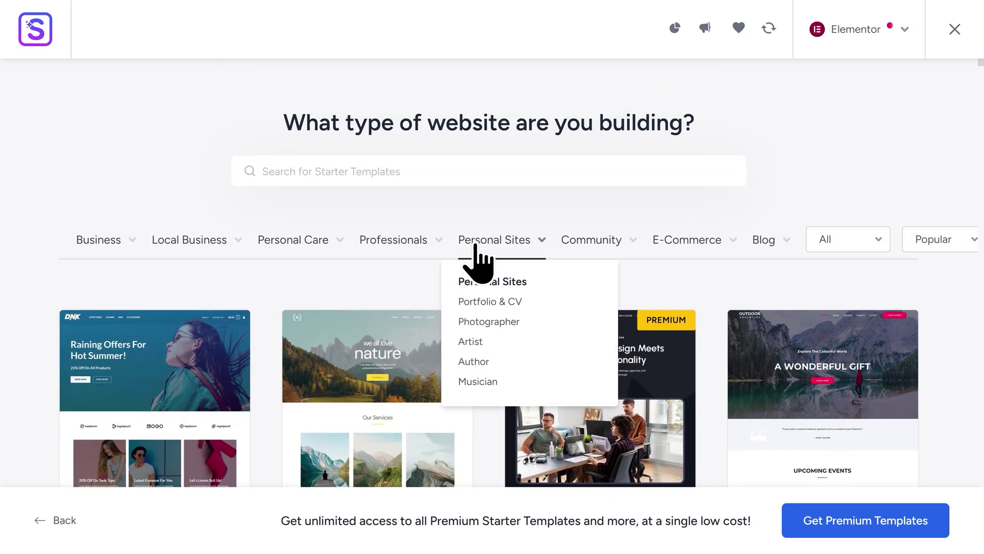
{"action": "mouse_move", "coordinate": [582, 250]}
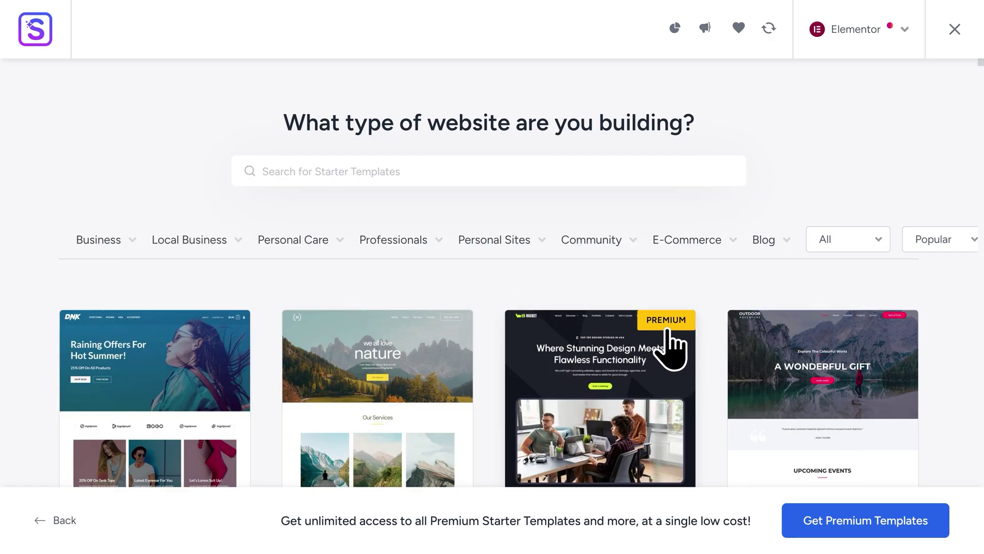
{"action": "scroll", "coordinate": [667, 331], "scroll_direction": "down", "scroll_amount": 3}
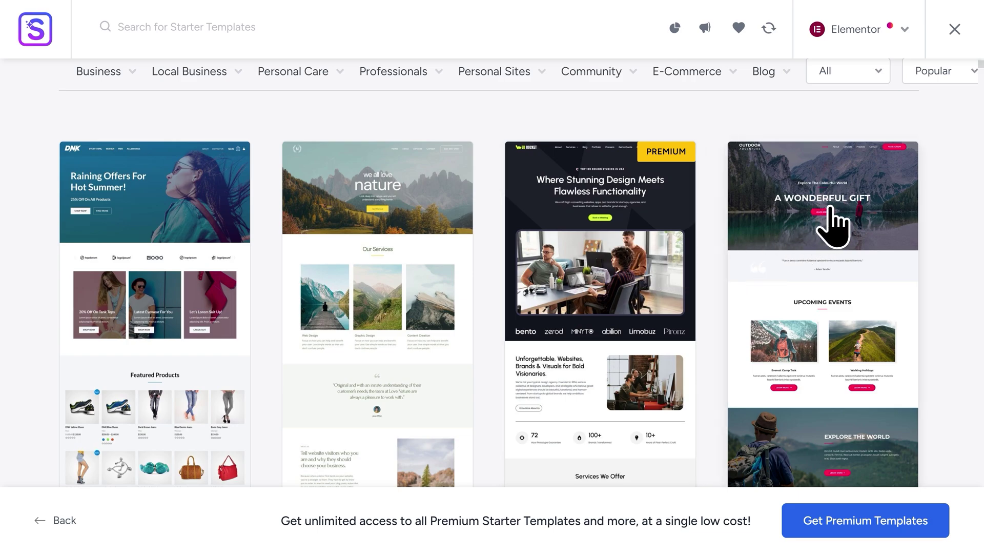
{"action": "scroll", "coordinate": [830, 210], "scroll_direction": "down", "scroll_amount": 3}
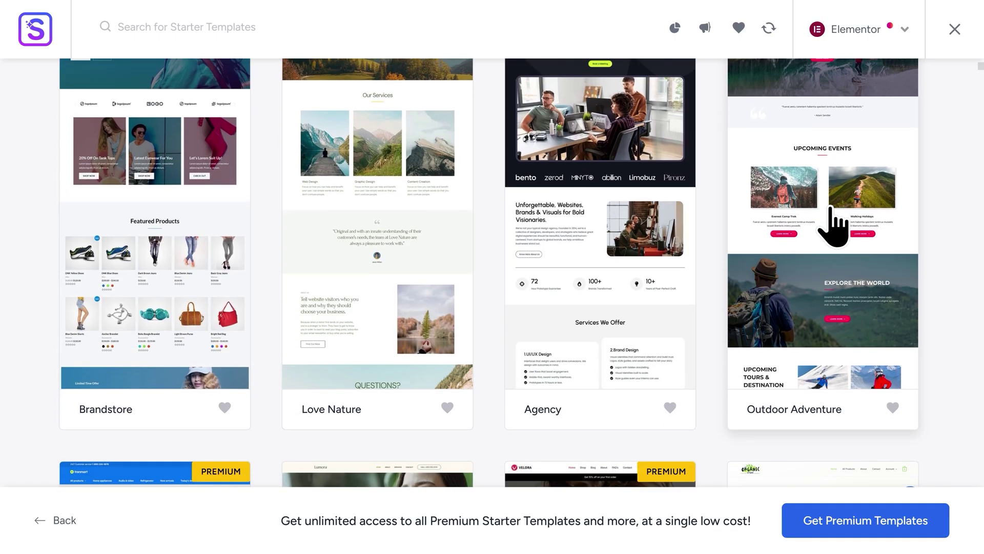
{"action": "scroll", "coordinate": [834, 212], "scroll_direction": "up", "scroll_amount": 2}
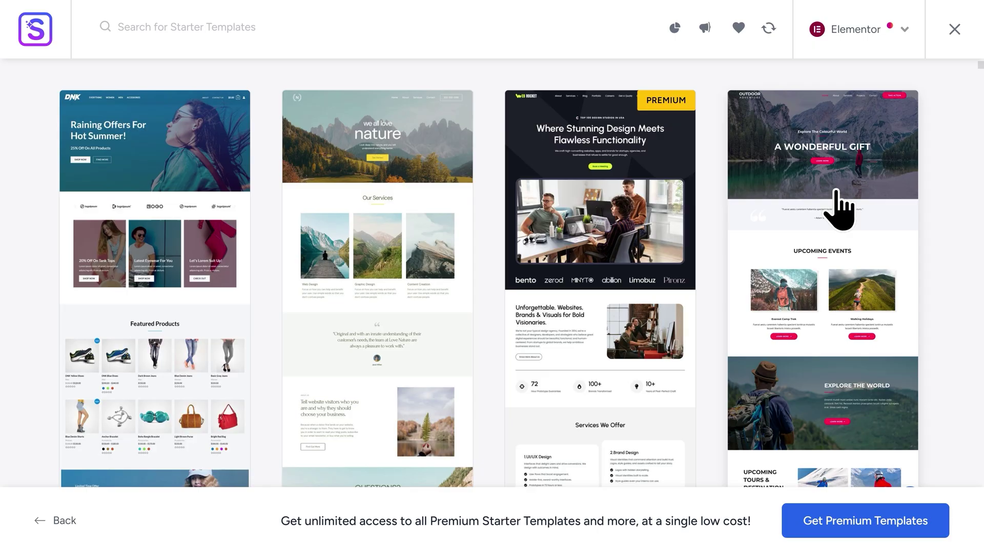
{"action": "left_click", "coordinate": [837, 194]}
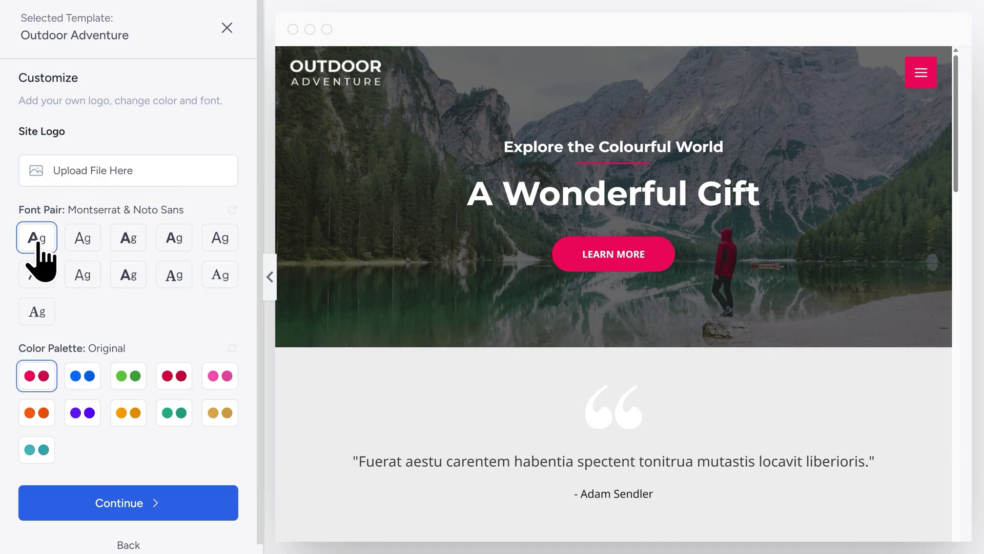
Try several font pairs on the template and settle on Outfit & DM Sans
{"action": "left_click", "coordinate": [78, 251]}
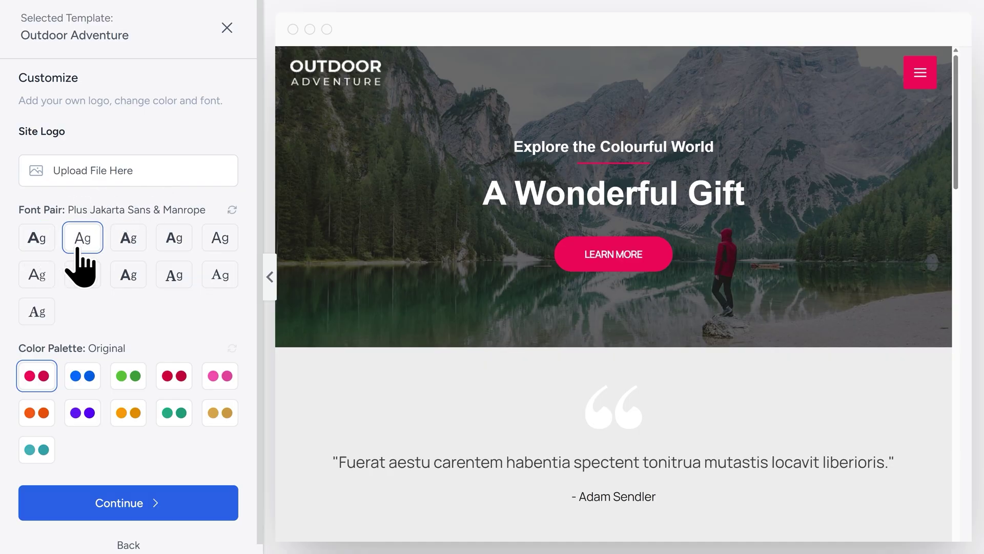
{"action": "left_click", "coordinate": [124, 251]}
{"action": "left_click", "coordinate": [174, 245]}
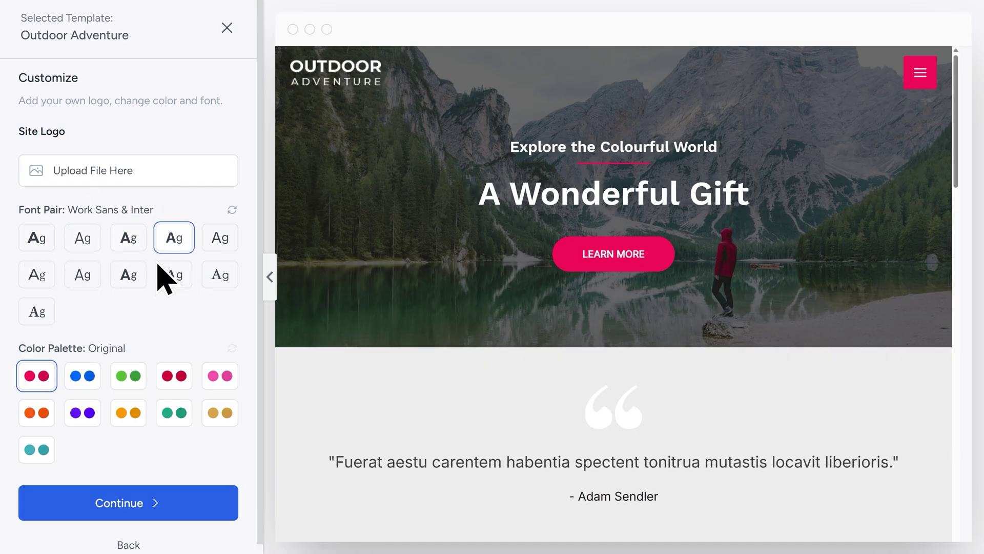
{"action": "left_click", "coordinate": [131, 284]}
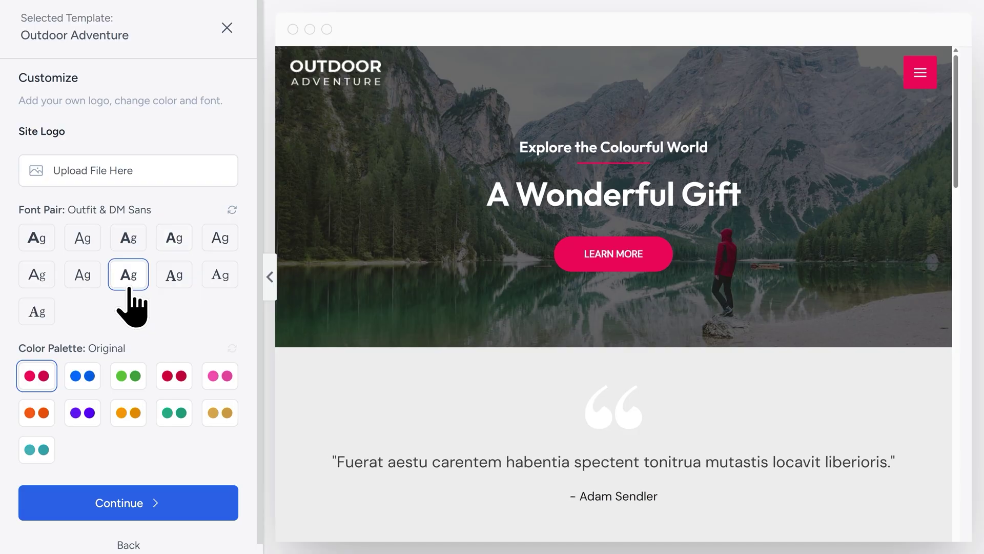
Compare the blue and green color palettes, choose the teal Style 8 palette, and continue to feature selection
{"action": "left_click", "coordinate": [79, 376]}
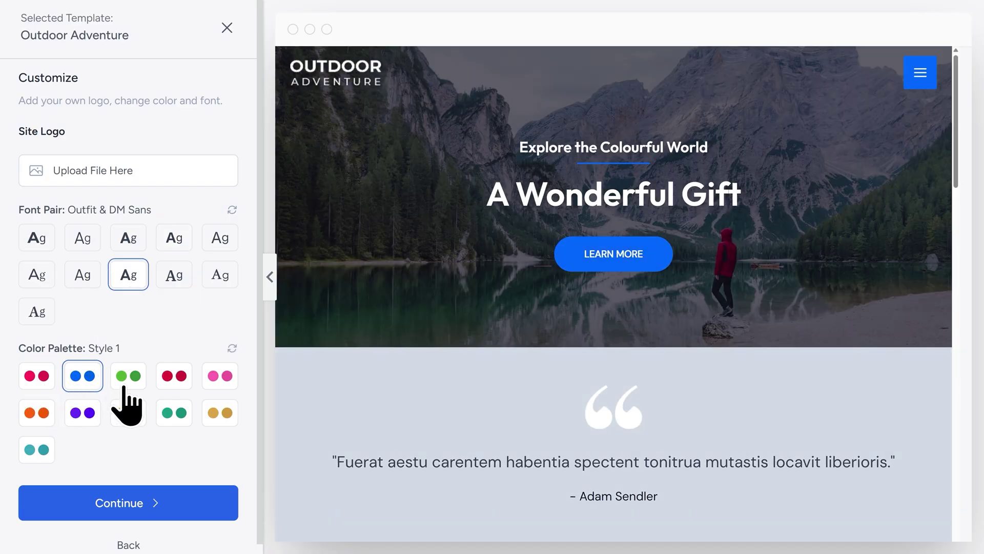
{"action": "left_click", "coordinate": [126, 379]}
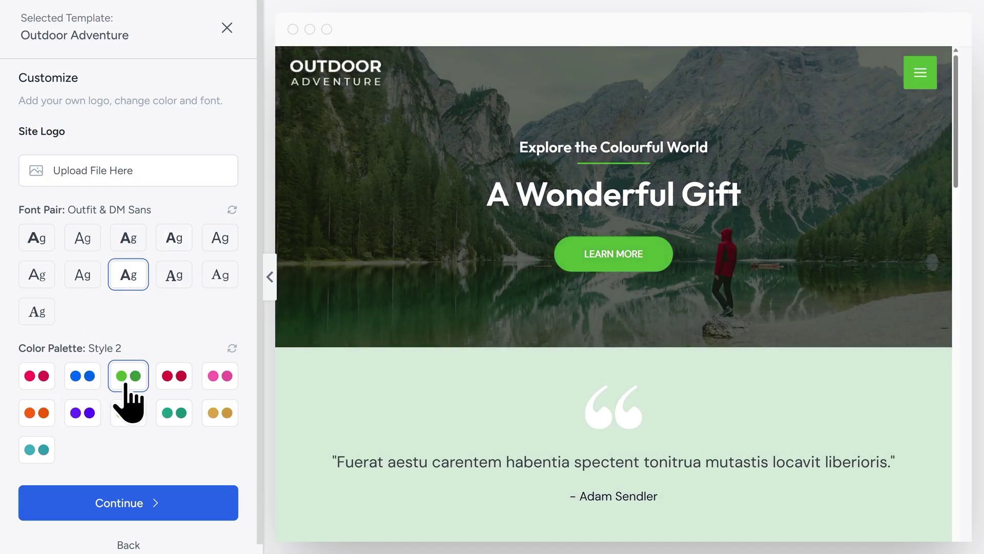
{"action": "left_click", "coordinate": [174, 420]}
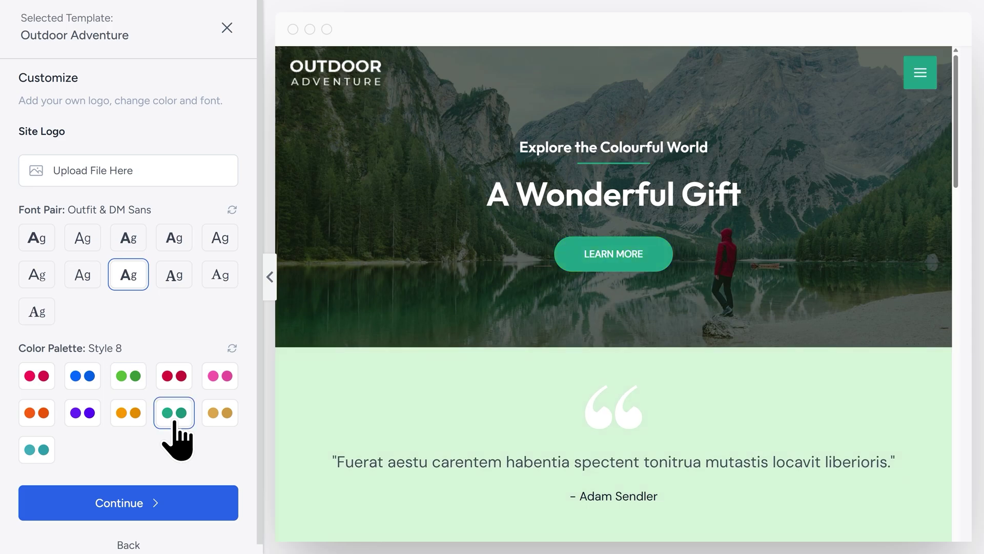
{"action": "left_click", "coordinate": [142, 512]}
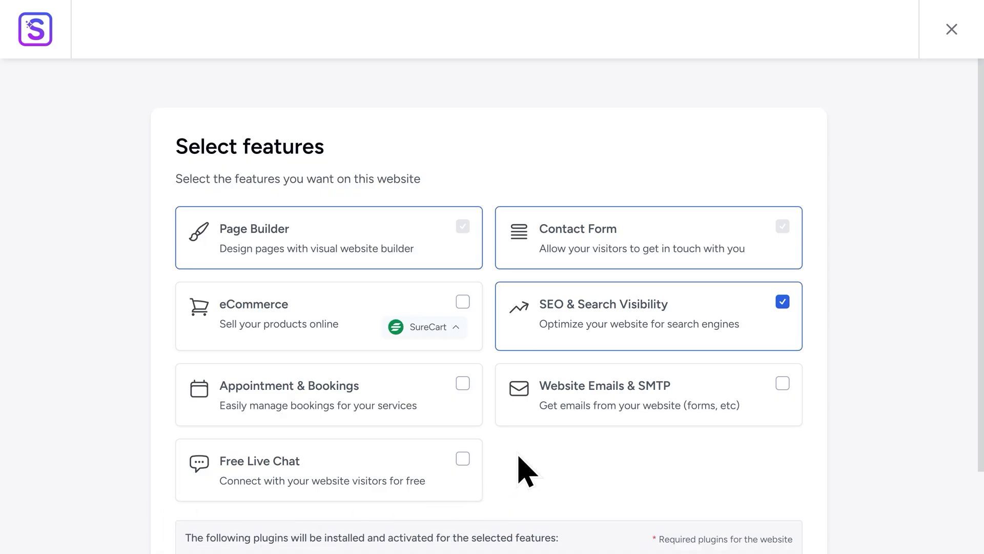
Skip the feature selection, accept the notice about overwriting site settings, and build and view the website
{"action": "scroll", "coordinate": [529, 451], "scroll_direction": "down", "scroll_amount": 3}
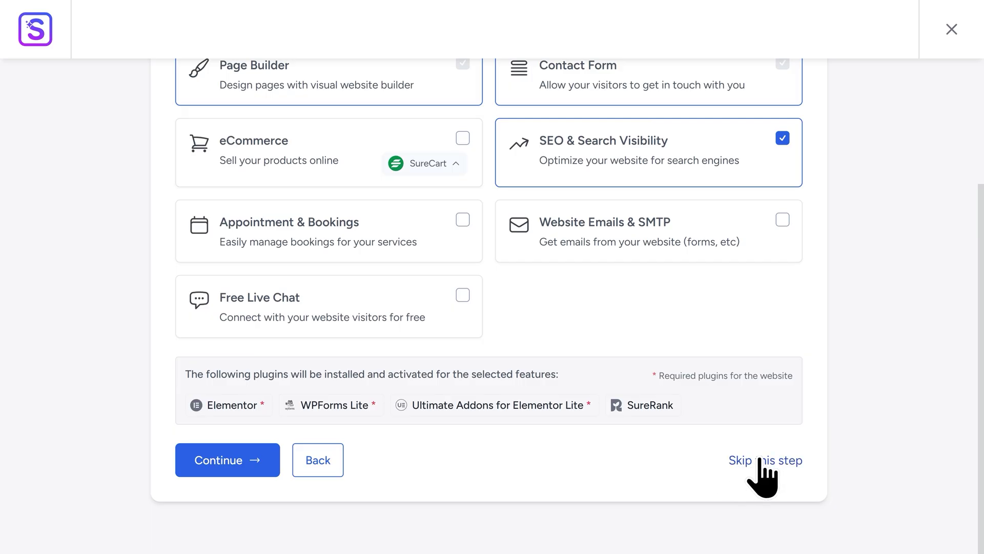
{"action": "left_click", "coordinate": [761, 461]}
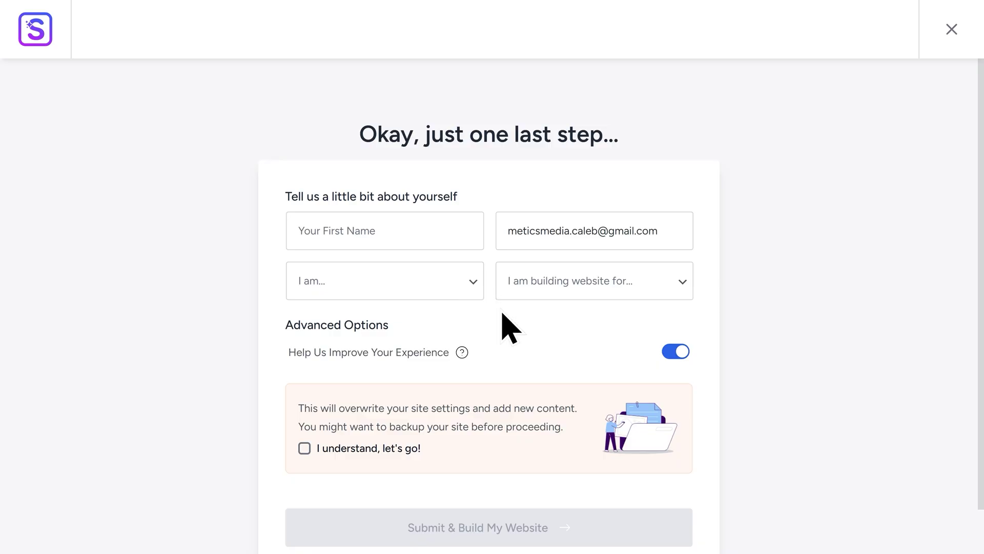
{"action": "scroll", "coordinate": [503, 315], "scroll_direction": "down", "scroll_amount": 2}
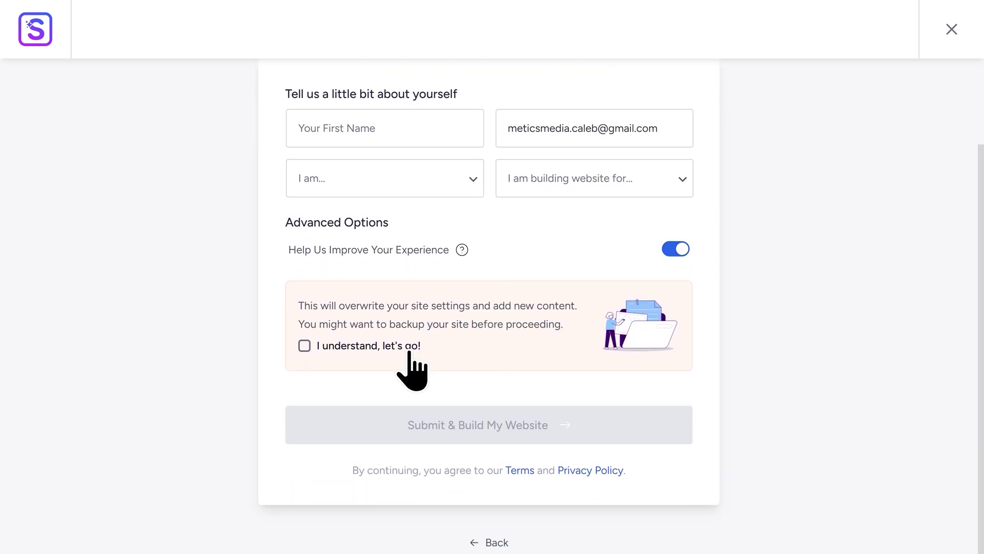
{"action": "left_click", "coordinate": [384, 354]}
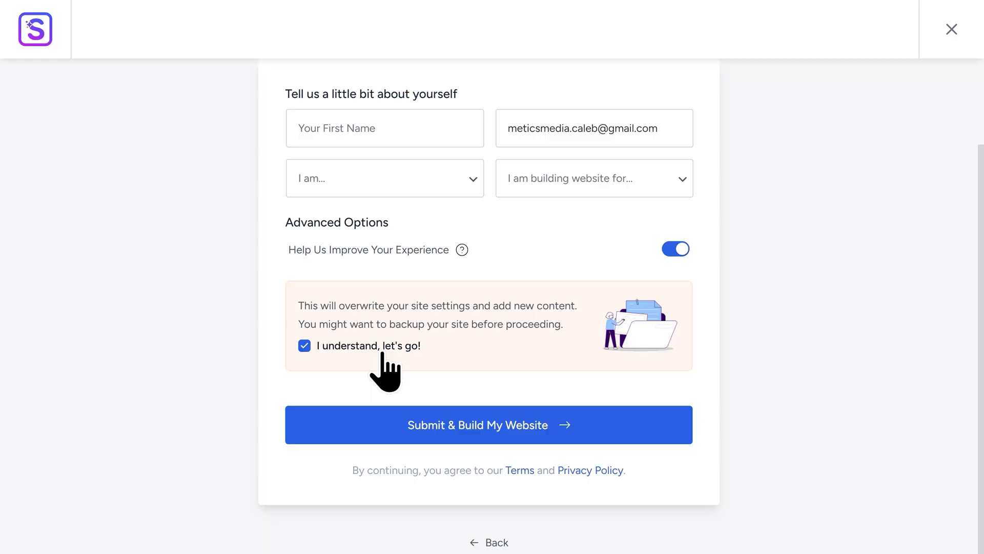
{"action": "left_click", "coordinate": [487, 436]}
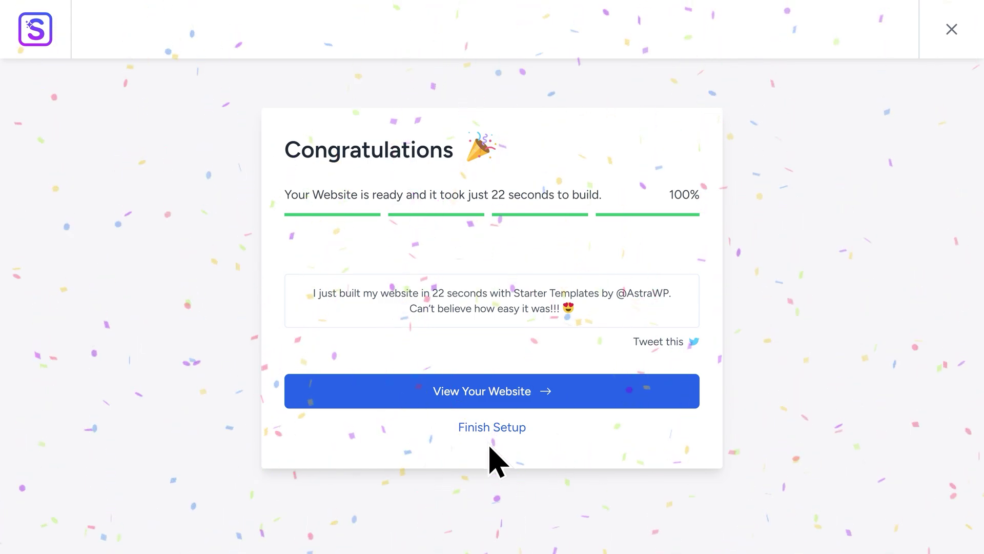
{"action": "left_click", "coordinate": [495, 400]}
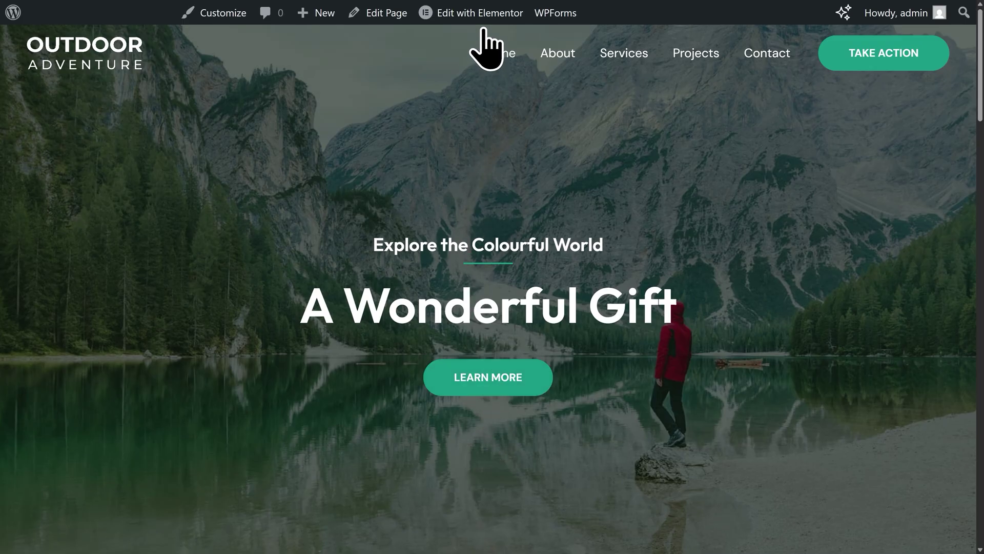
Open the home page in Elementor and expand the hero section's nested containers down to their widgets
{"action": "mouse_move", "coordinate": [483, 26]}
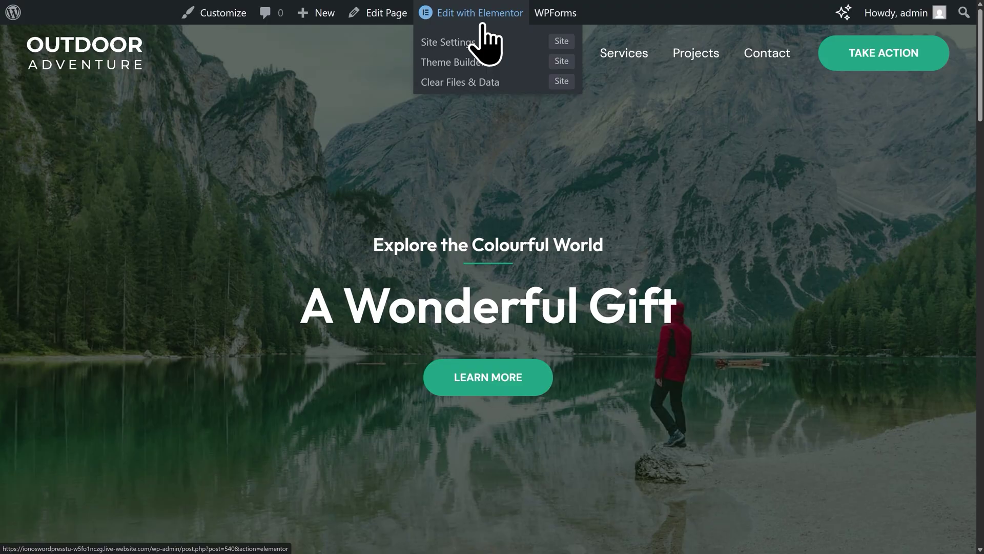
{"action": "left_click", "coordinate": [483, 24]}
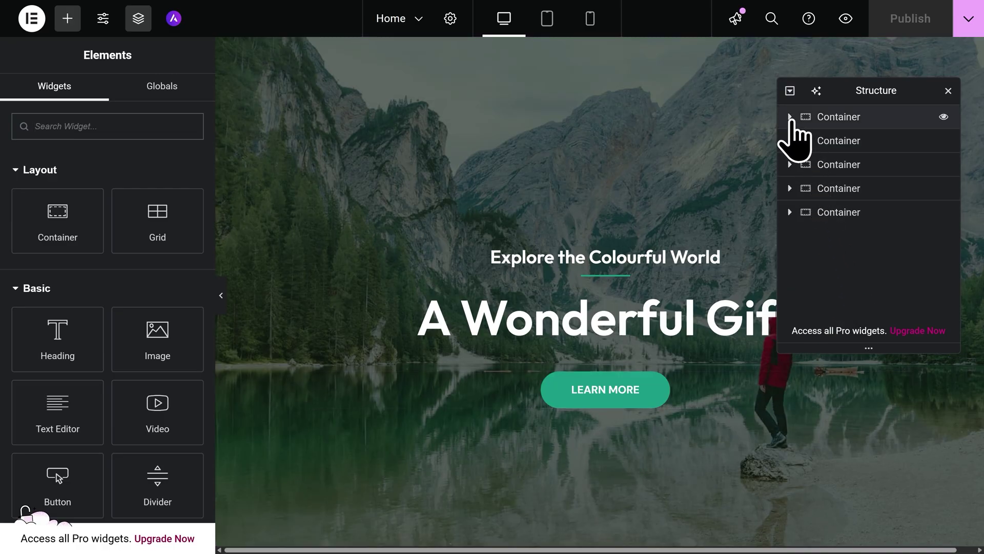
{"action": "left_click", "coordinate": [790, 118]}
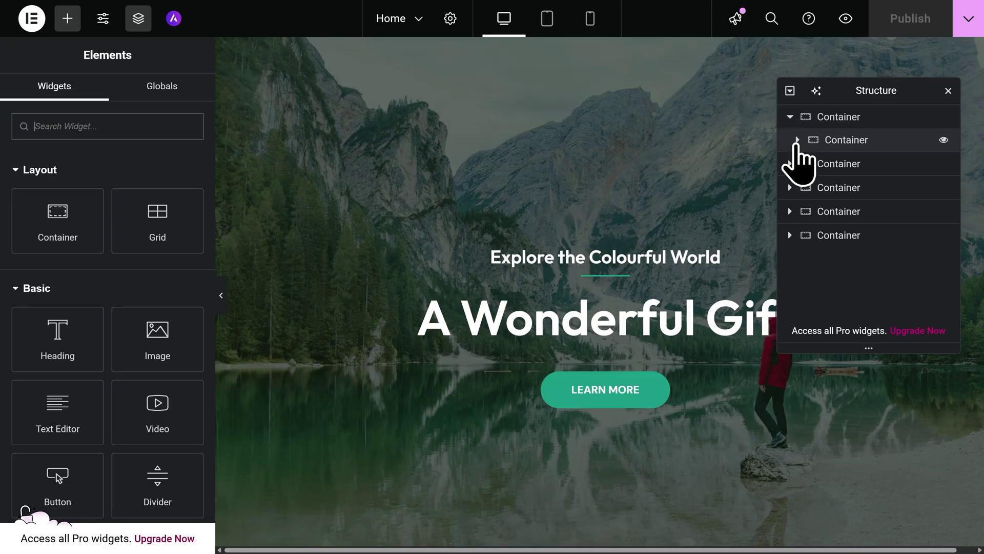
{"action": "left_click", "coordinate": [797, 141]}
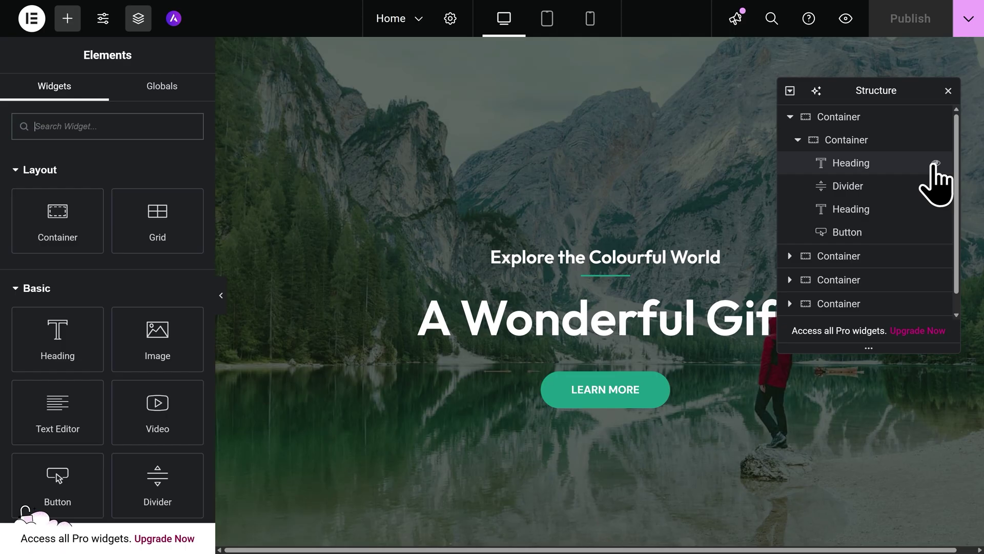
Hide and show again the hero's first heading, and do the same with the inner container
{"action": "left_click", "coordinate": [935, 164]}
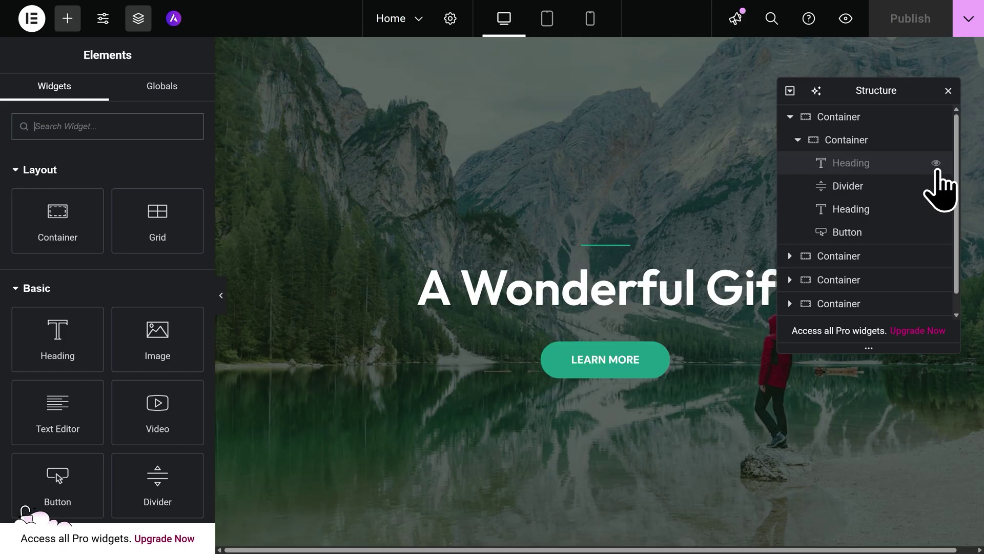
{"action": "left_click", "coordinate": [937, 169]}
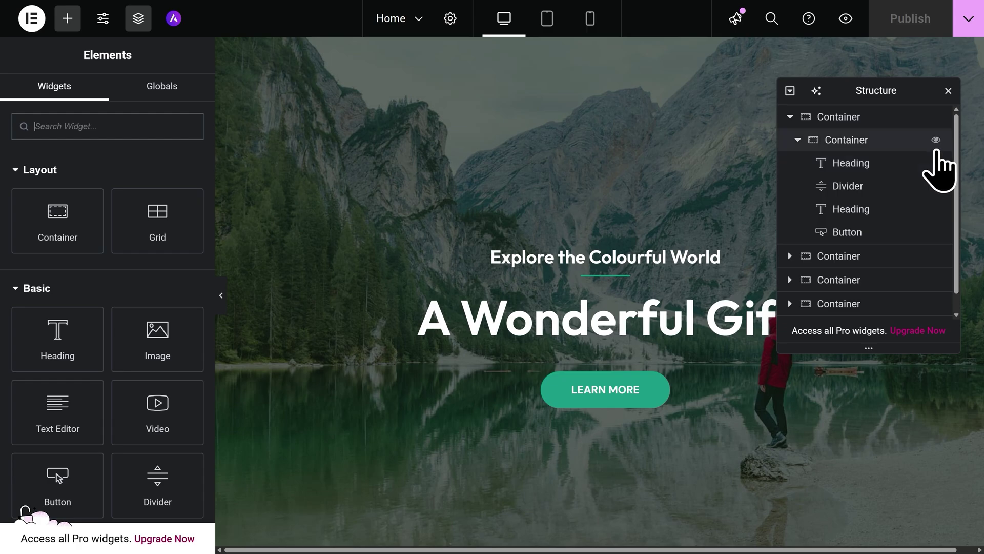
{"action": "left_click", "coordinate": [937, 144]}
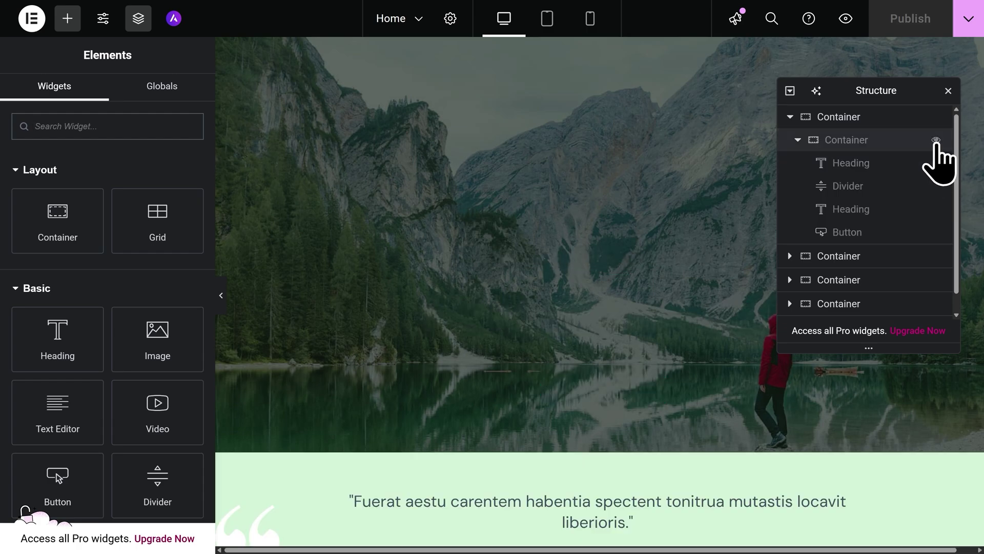
{"action": "left_click", "coordinate": [936, 145]}
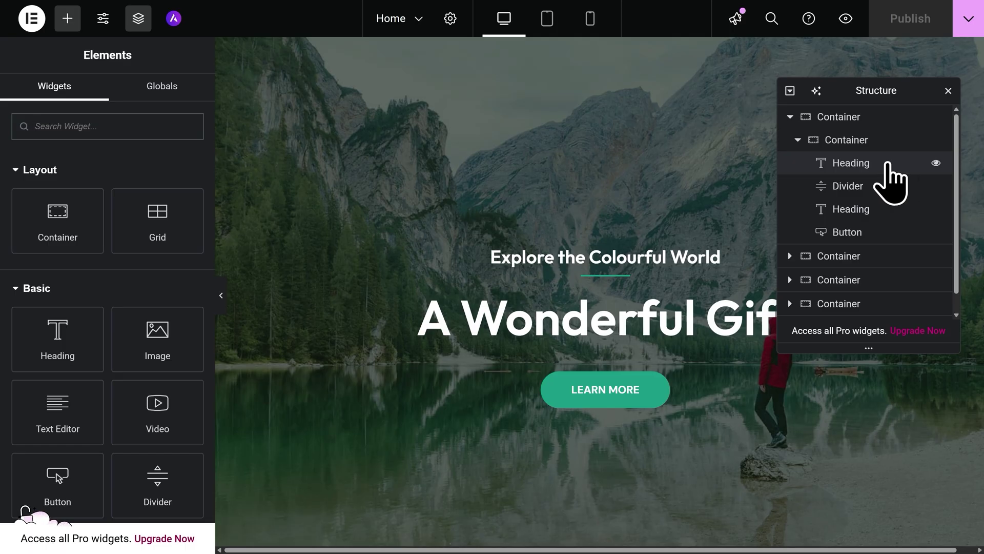
Move the "Explore the Colourful World" heading below the "A Wonderful Gift" heading, just above the button
{"action": "left_click", "coordinate": [891, 167]}
{"action": "left_click_drag", "start_coordinate": [892, 184], "coordinate": [888, 215]}
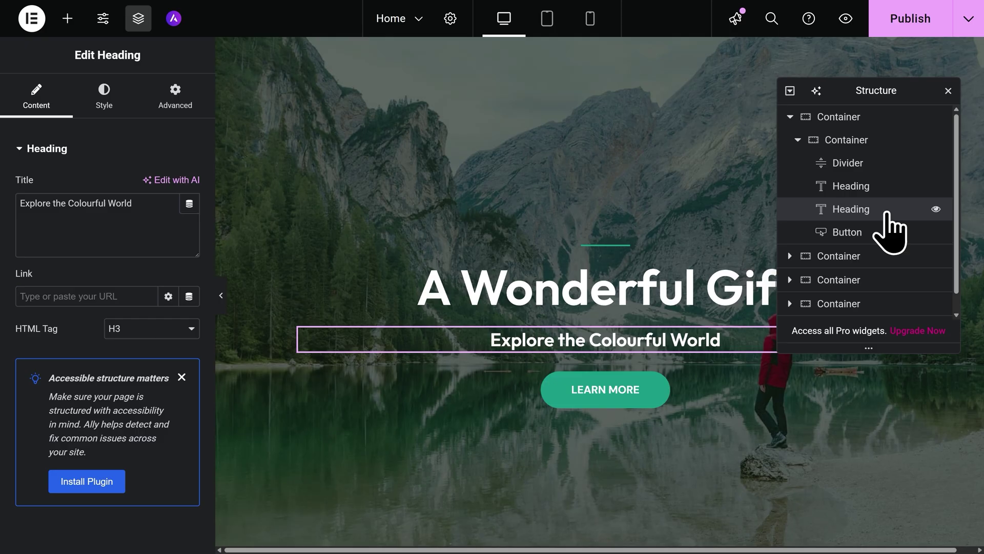
Undo the hero heading's move and replace its text with "Welcome to my website!"
{"action": "left_click", "coordinate": [948, 91]}
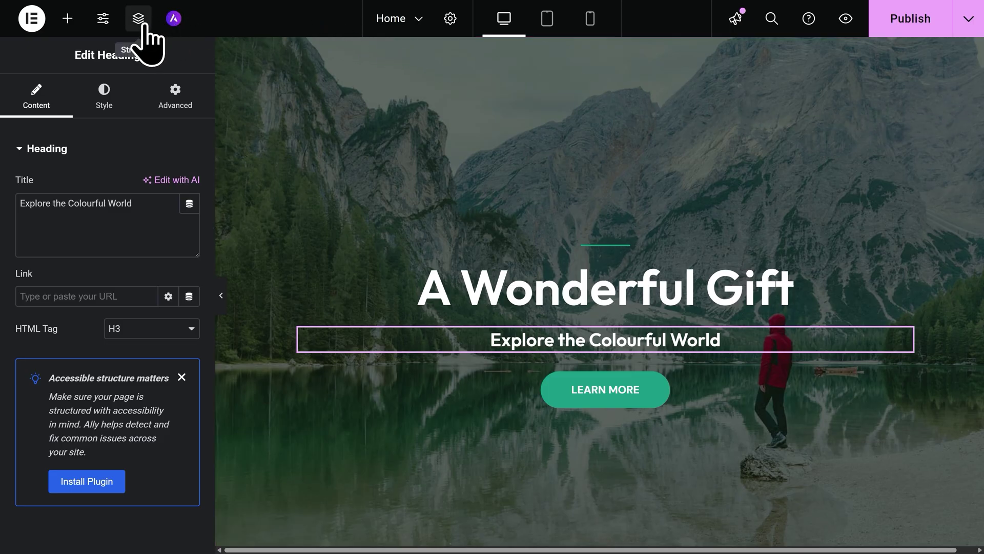
{"action": "key", "text": "ctrl+z"}
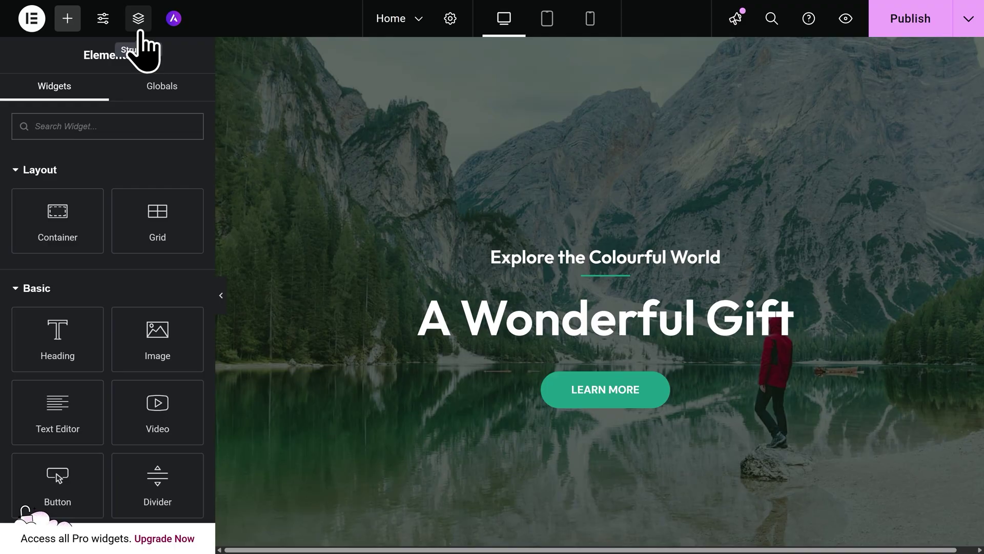
{"action": "left_click", "coordinate": [495, 272]}
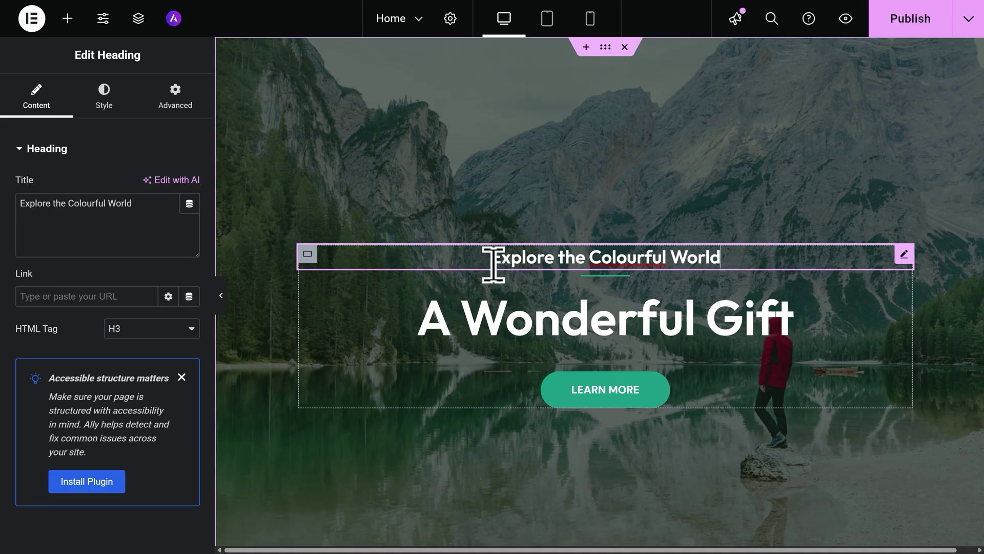
{"action": "triple_click", "coordinate": [478, 259]}
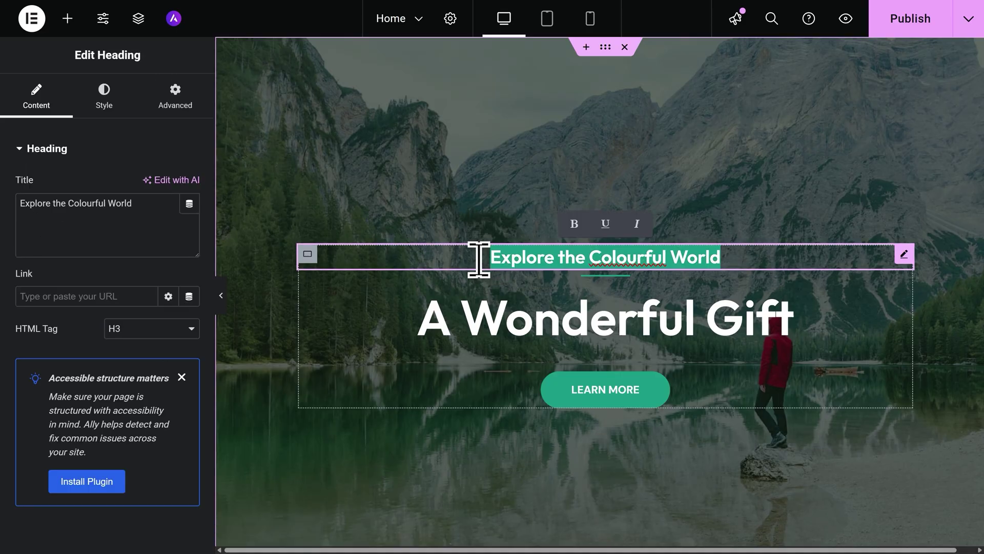
{"action": "type", "text": "Welcome to my website!"}
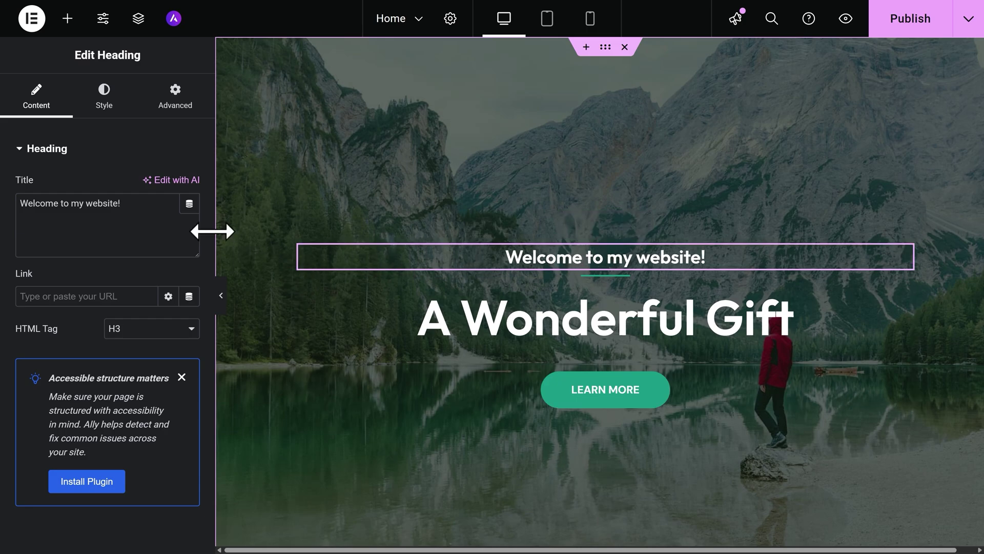
{"action": "left_click_drag", "start_coordinate": [149, 210], "coordinate": [14, 208]}
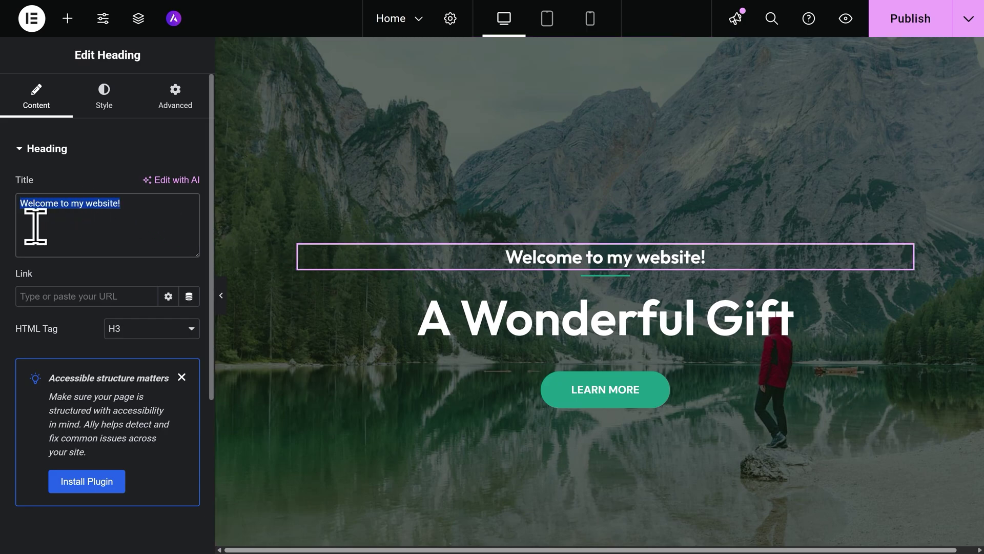
{"action": "left_click", "coordinate": [98, 109]}
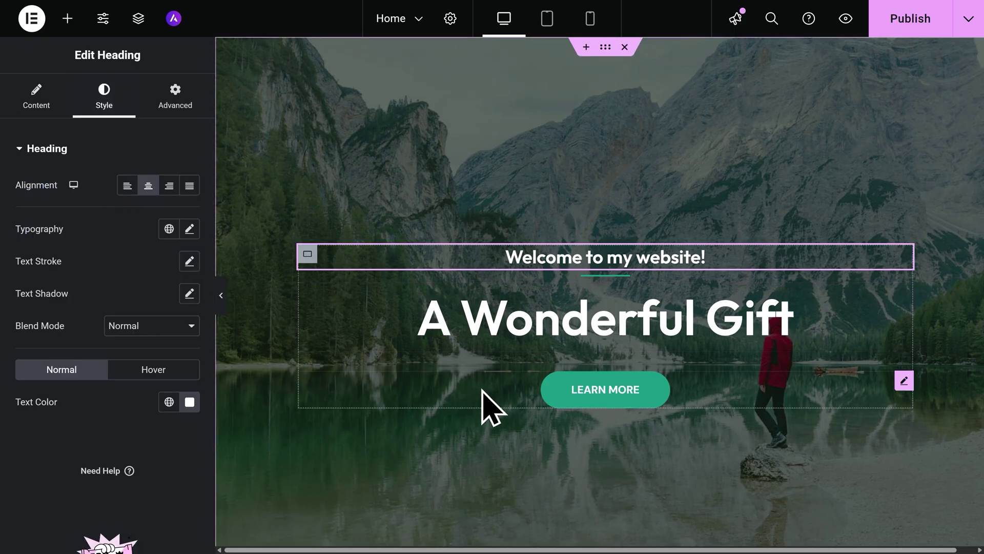
Change the hero button's text to "Click here!" and link it to the Contact page
{"action": "left_click", "coordinate": [583, 400]}
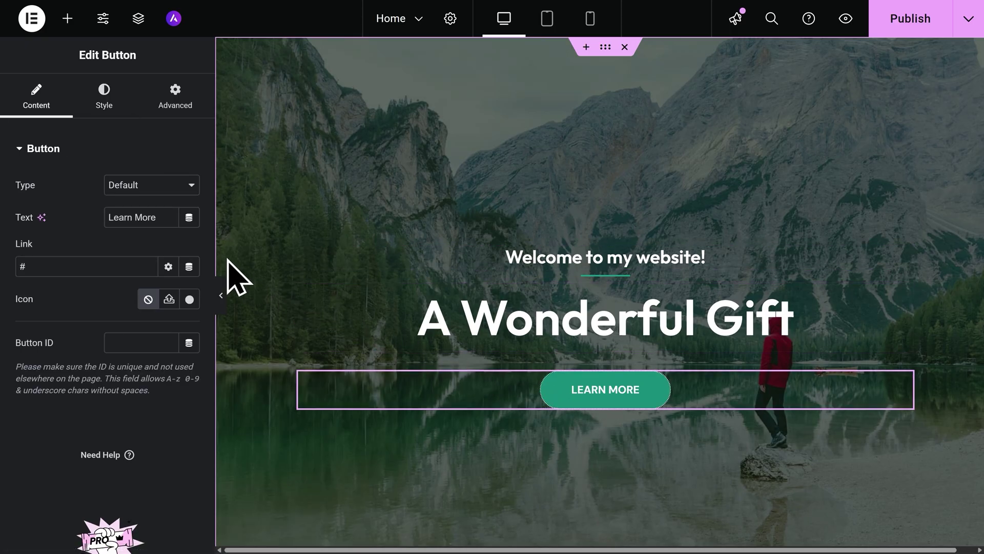
{"action": "left_click_drag", "start_coordinate": [164, 217], "coordinate": [106, 218]}
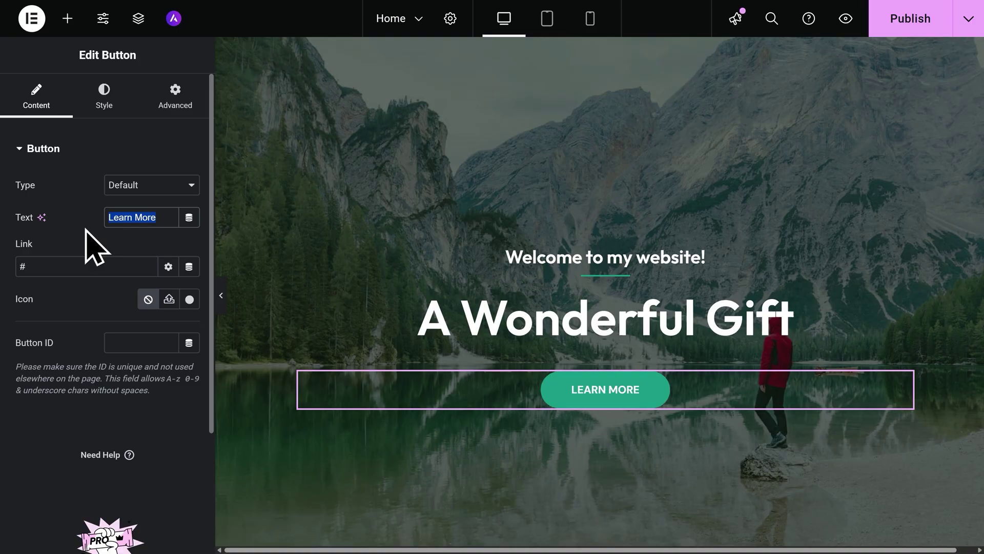
{"action": "type", "text": "Click here!"}
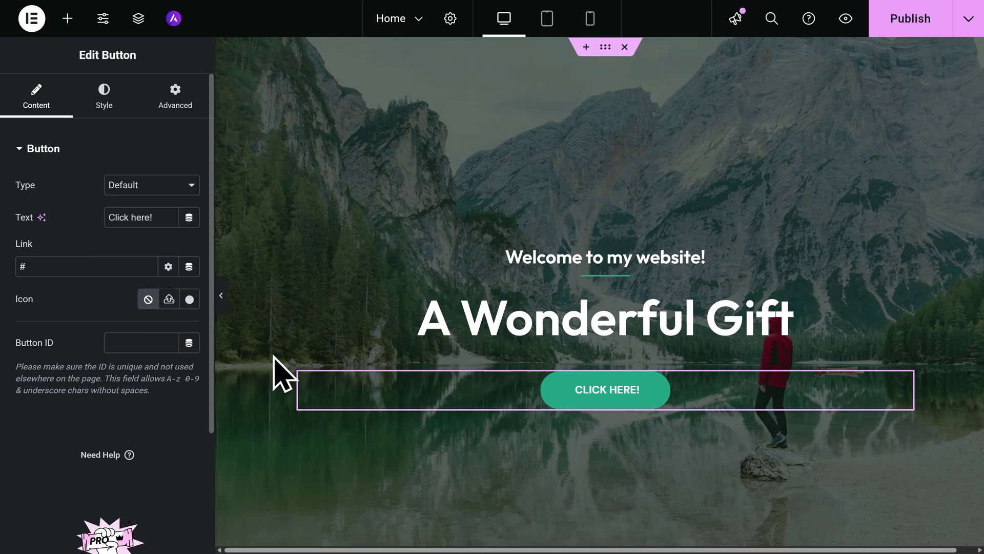
{"action": "double_click", "coordinate": [87, 272]}
{"action": "type", "text": "contact"}
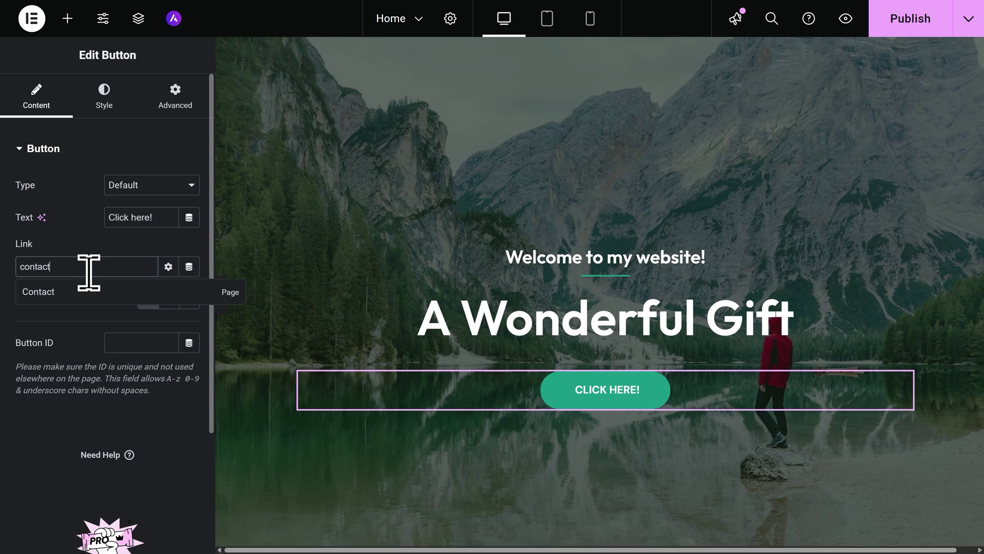
{"action": "left_click", "coordinate": [62, 300]}
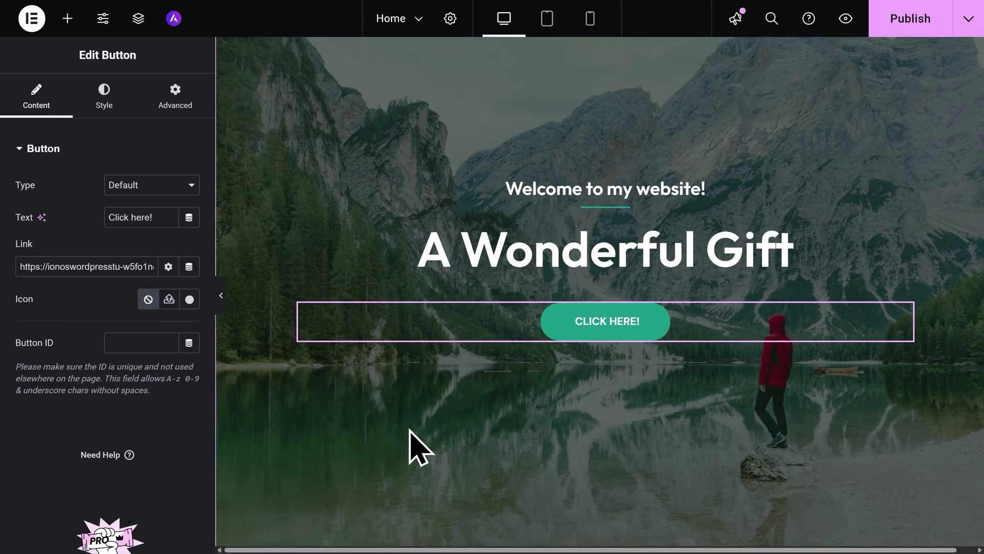
Replace the Everest Camp Trek image with the hot-air balloon photo from a stock image search for "Nature"
{"action": "scroll", "coordinate": [413, 446], "scroll_direction": "down", "scroll_amount": 5}
{"action": "scroll", "coordinate": [433, 438], "scroll_direction": "down", "scroll_amount": 8}
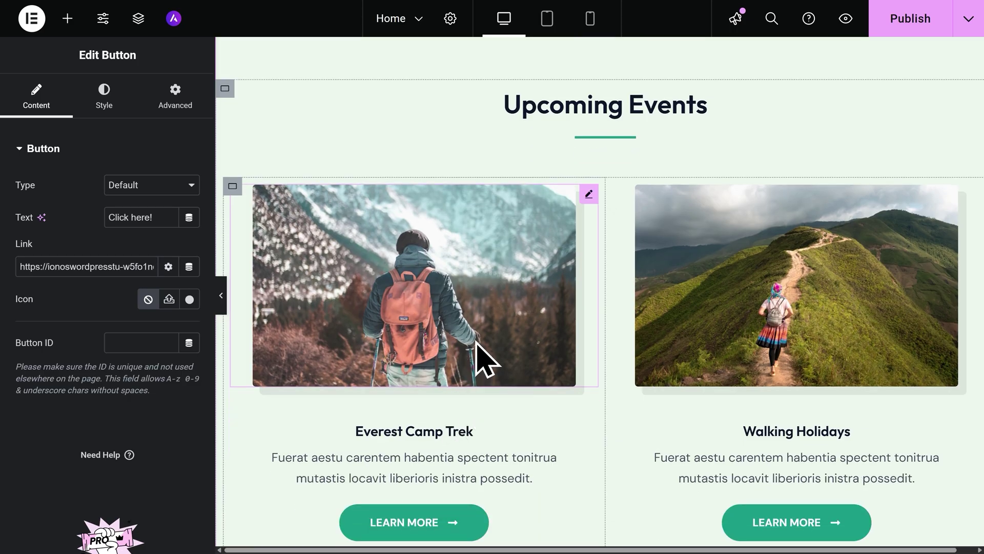
{"action": "left_click", "coordinate": [477, 344]}
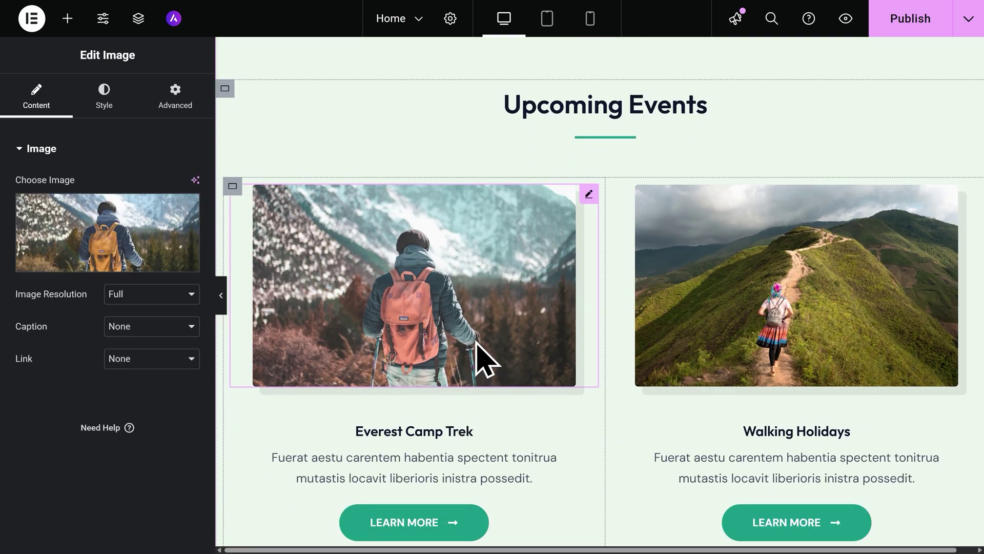
{"action": "left_click", "coordinate": [115, 288]}
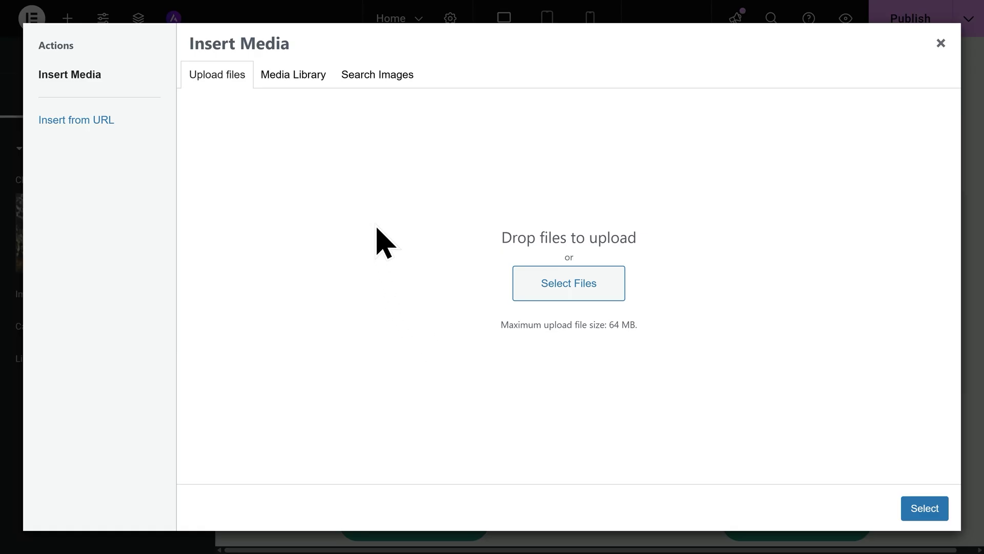
{"action": "left_click", "coordinate": [298, 87]}
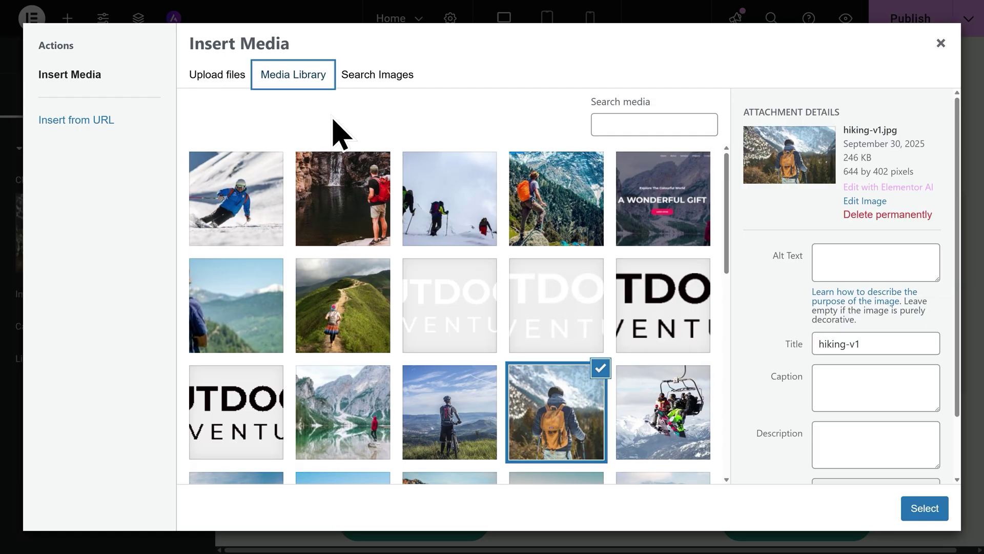
{"action": "left_click", "coordinate": [390, 98]}
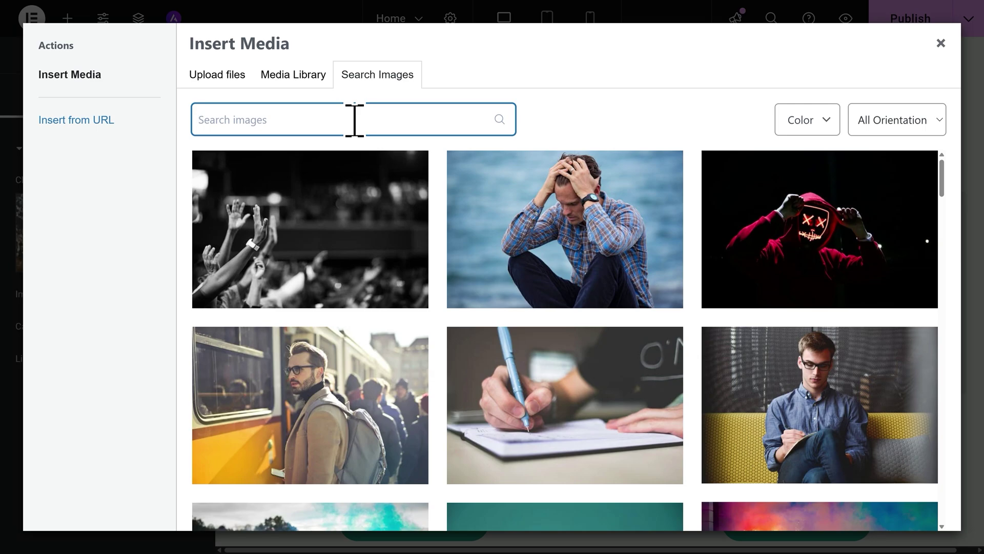
{"action": "type", "text": "Nature"}
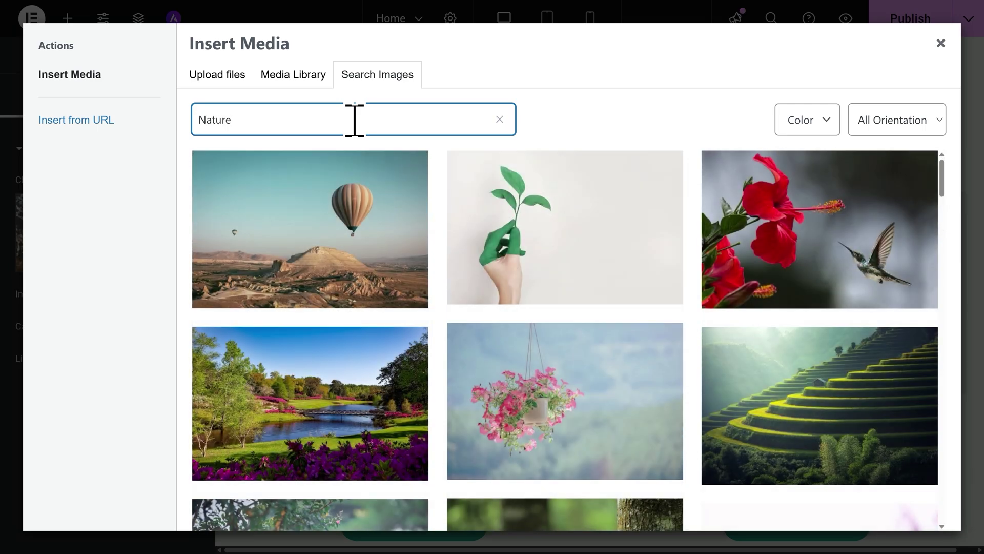
{"action": "mouse_move", "coordinate": [346, 257]}
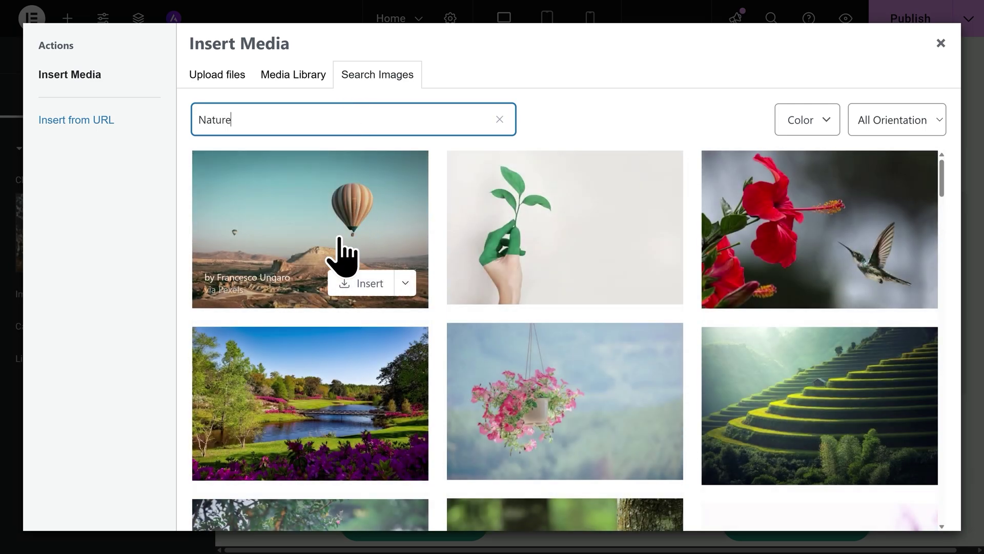
{"action": "left_click", "coordinate": [359, 288]}
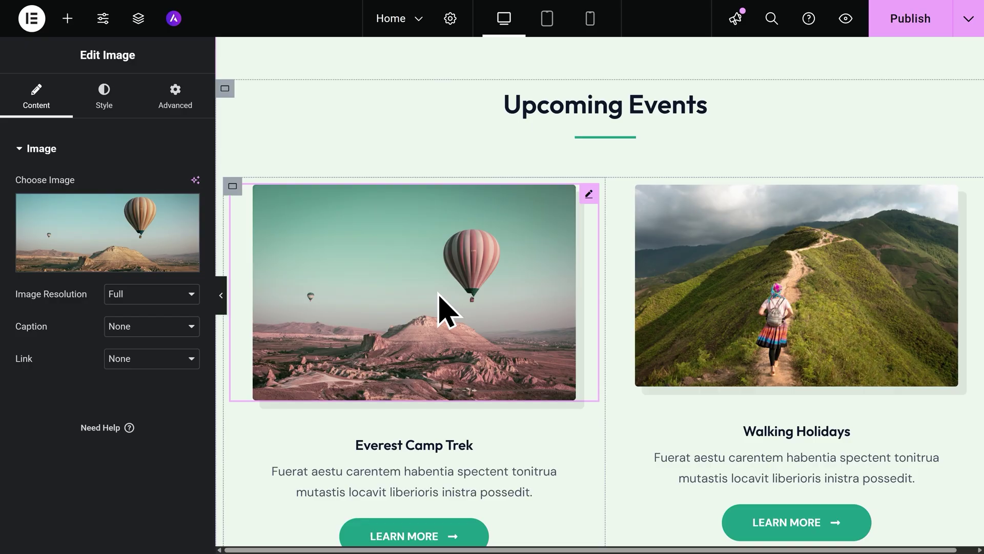
Insert a grid container with two columns and two rows between the quote and the Upcoming Events section
{"action": "scroll", "coordinate": [439, 295], "scroll_direction": "up", "scroll_amount": 5}
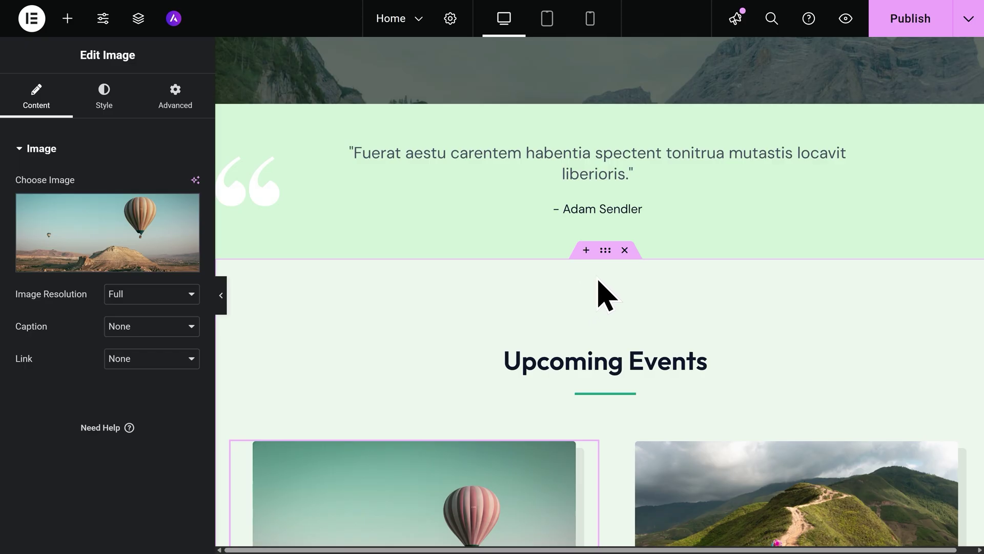
{"action": "left_click", "coordinate": [586, 252]}
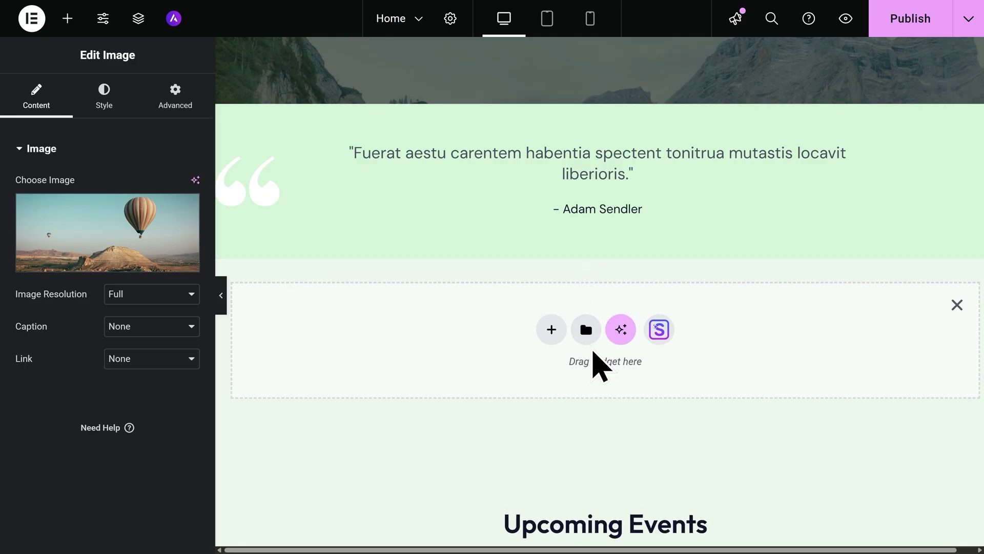
{"action": "left_click", "coordinate": [552, 330]}
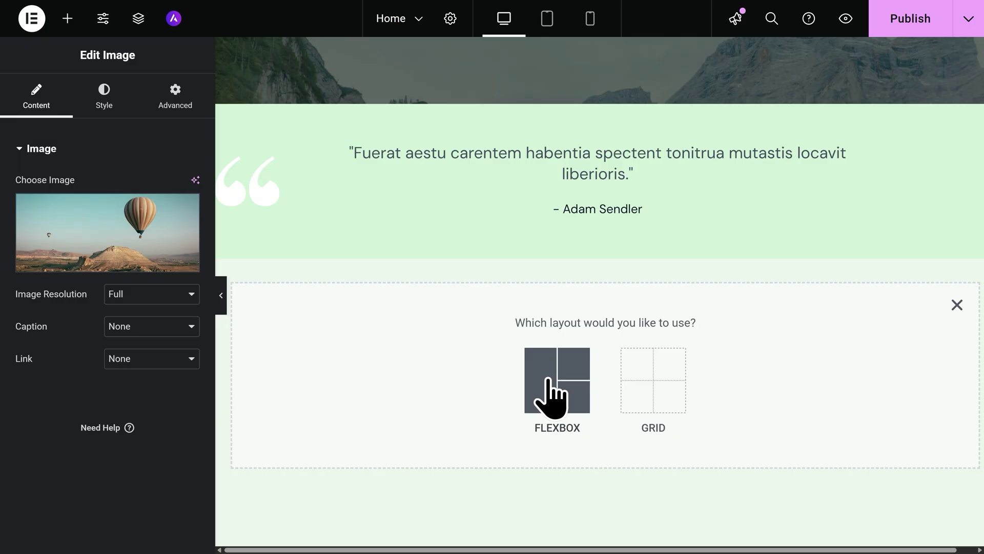
{"action": "left_click", "coordinate": [656, 386]}
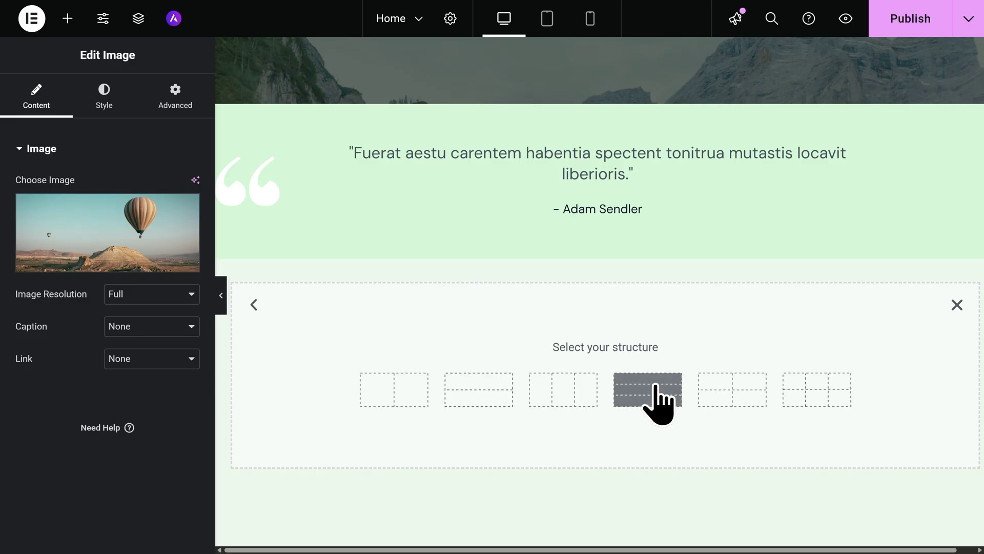
{"action": "left_click", "coordinate": [734, 405]}
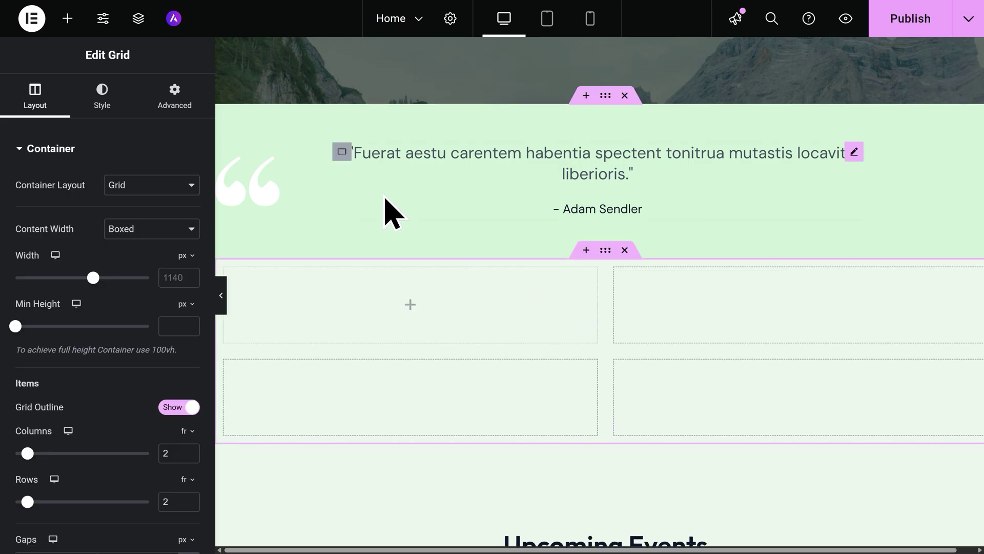
Place a Heading widget in the grid's first cell, and delete the whole grid container
{"action": "left_click", "coordinate": [67, 29]}
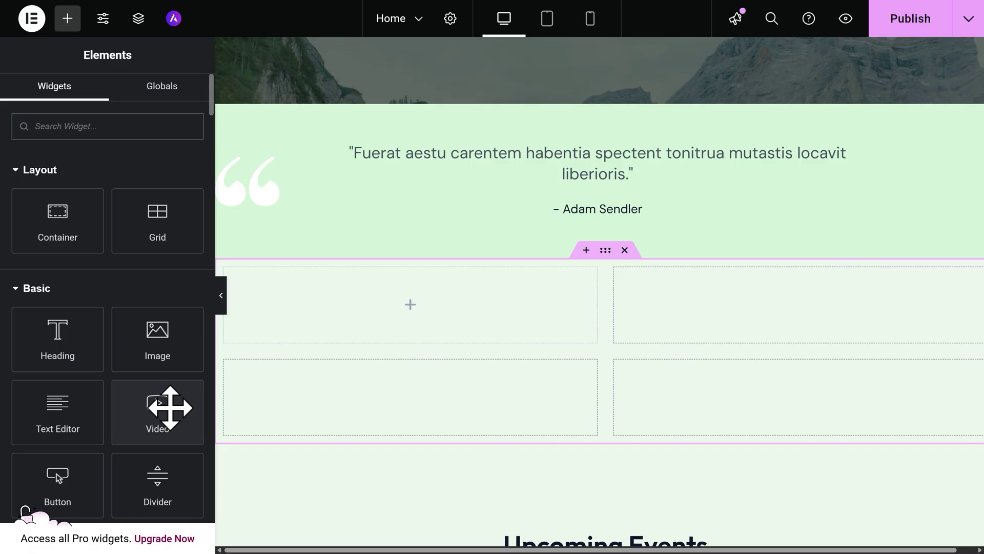
{"action": "left_click_drag", "start_coordinate": [99, 359], "coordinate": [366, 317]}
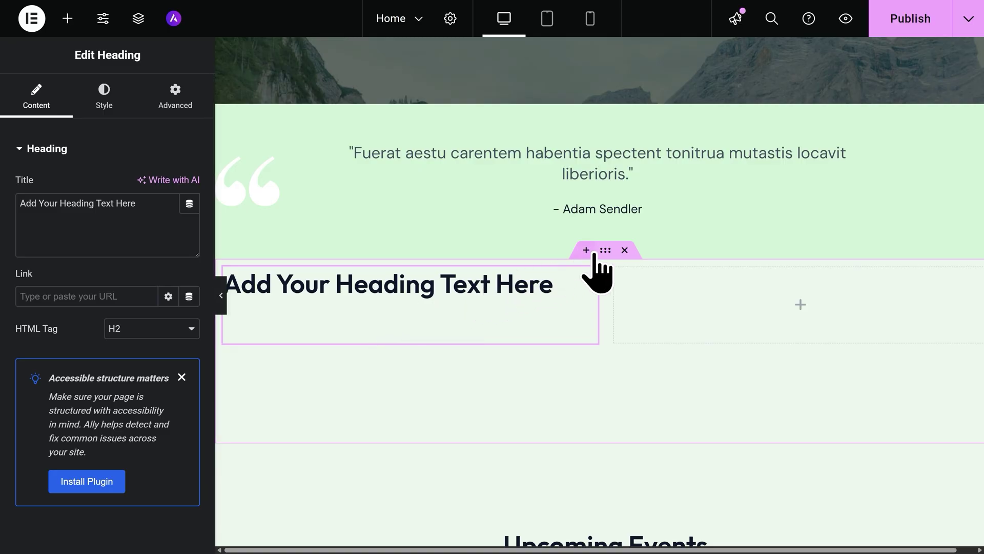
{"action": "left_click", "coordinate": [625, 250]}
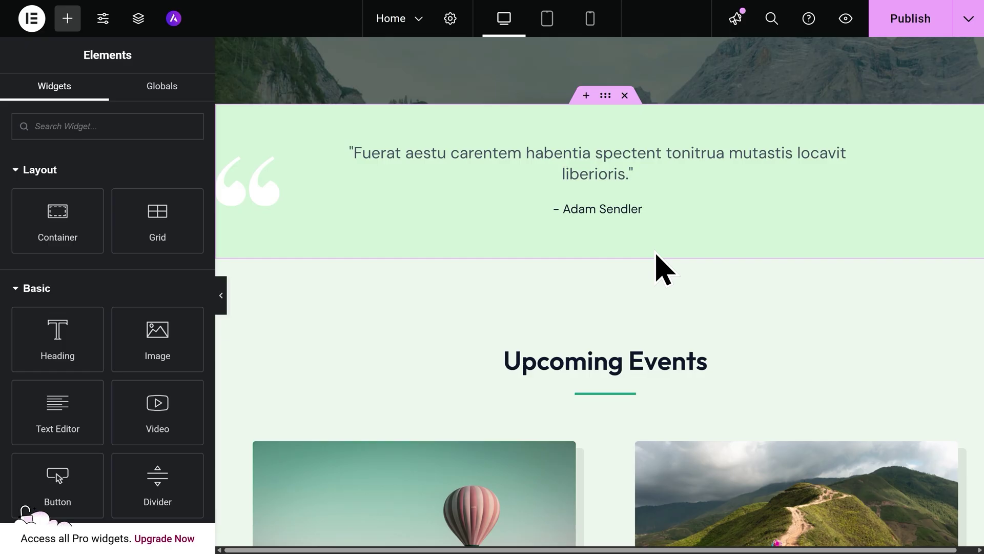
Add a new page from the page switcher, saving the home page's changes before leaving it
{"action": "left_click", "coordinate": [405, 27]}
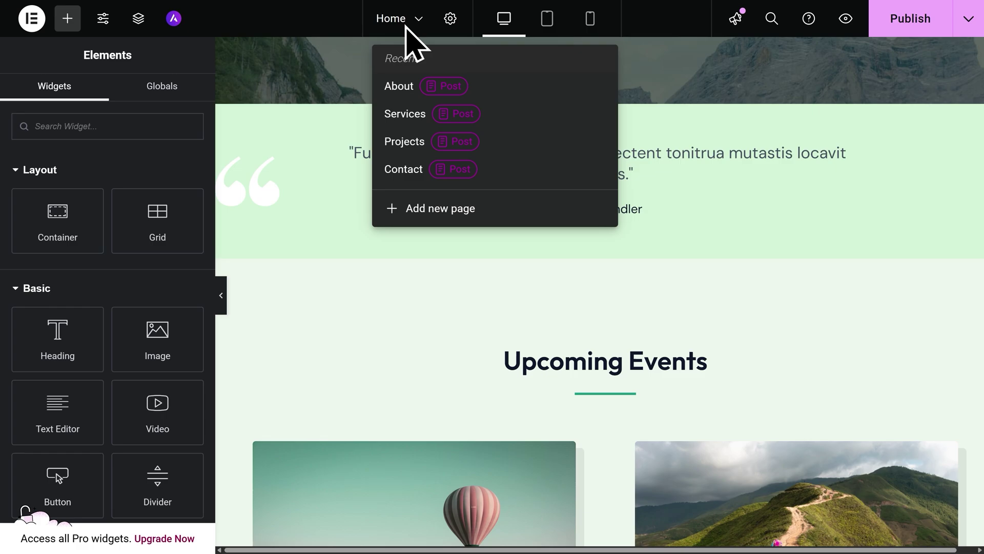
{"action": "left_click", "coordinate": [481, 209]}
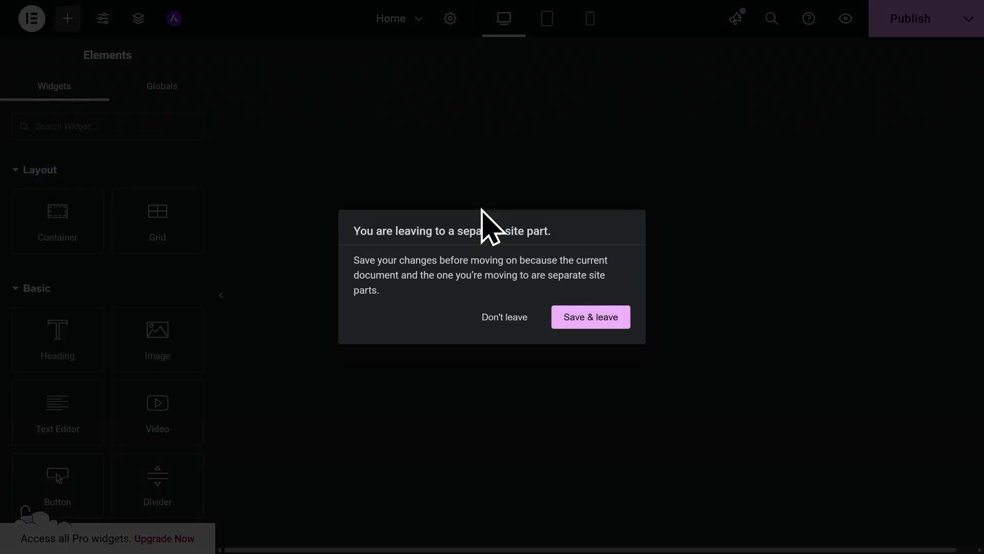
{"action": "left_click", "coordinate": [592, 330]}
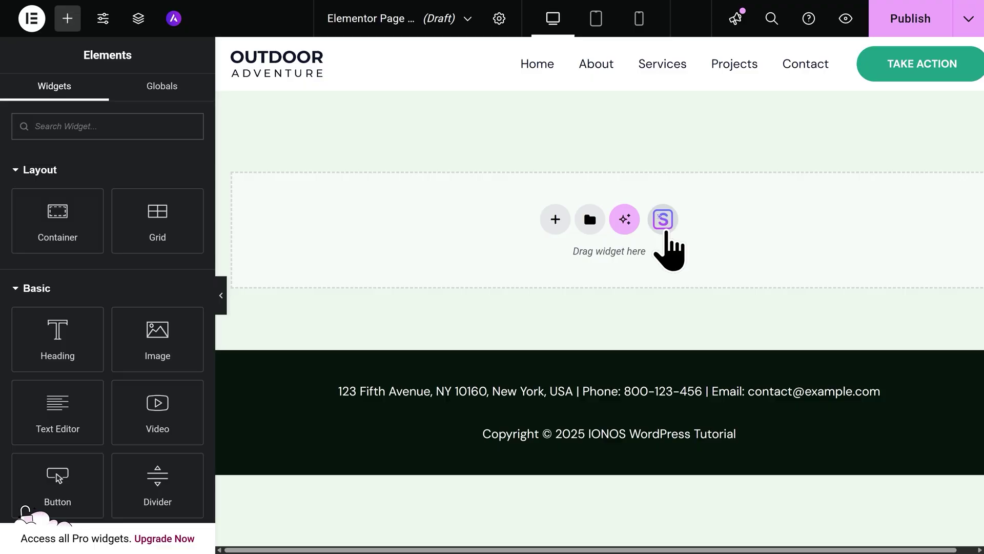
Insert the About page of the Planet Earth starter template into the new page
{"action": "left_click", "coordinate": [663, 220]}
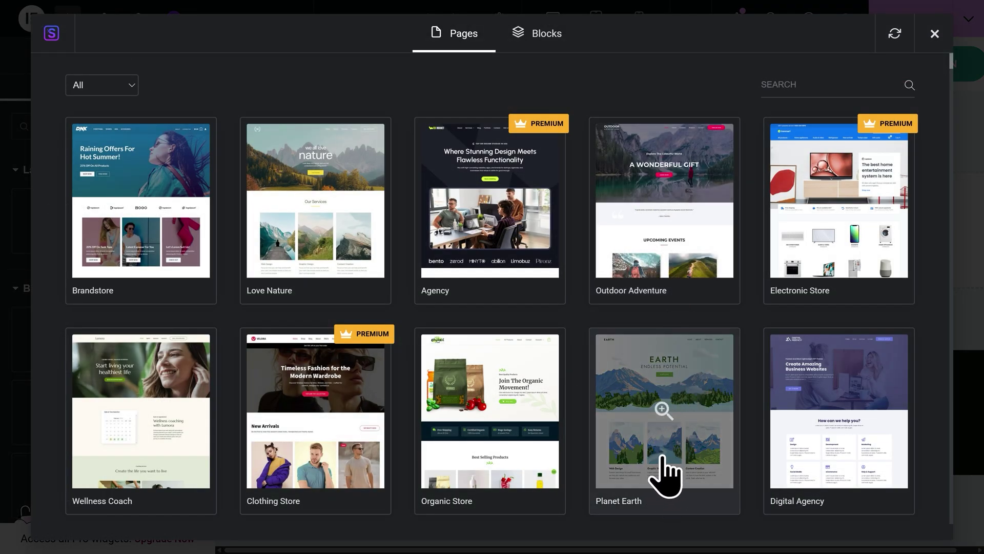
{"action": "left_click", "coordinate": [666, 475]}
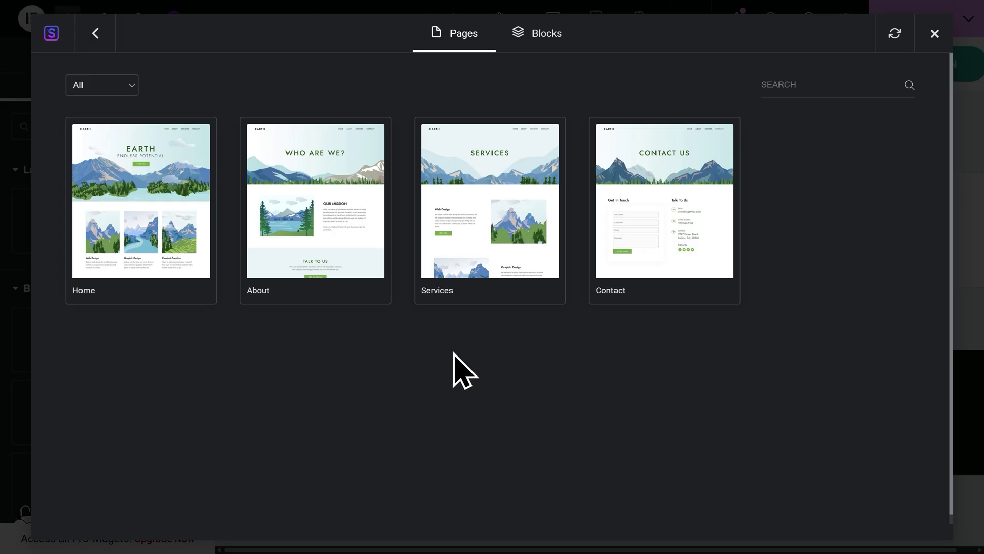
{"action": "left_click", "coordinate": [333, 288]}
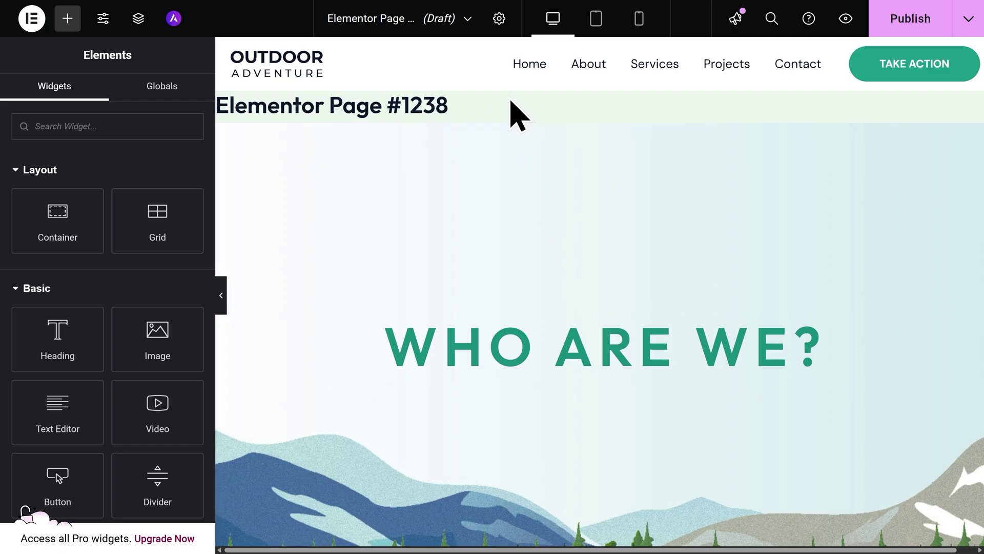
Set the new page's title to "Who Are We?" and hide the title on the page
{"action": "left_click", "coordinate": [499, 19]}
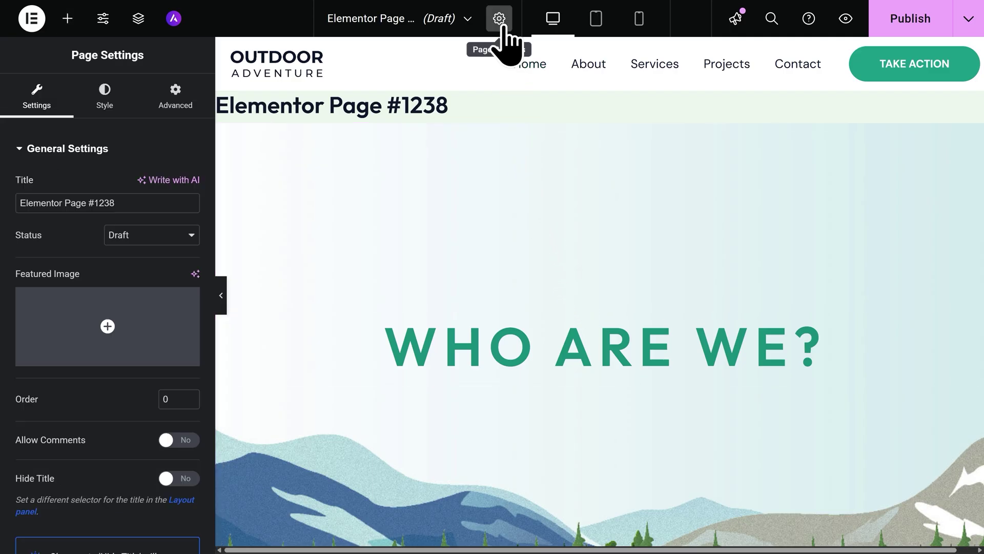
{"action": "triple_click", "coordinate": [131, 202]}
{"action": "type", "text": "Who A"}
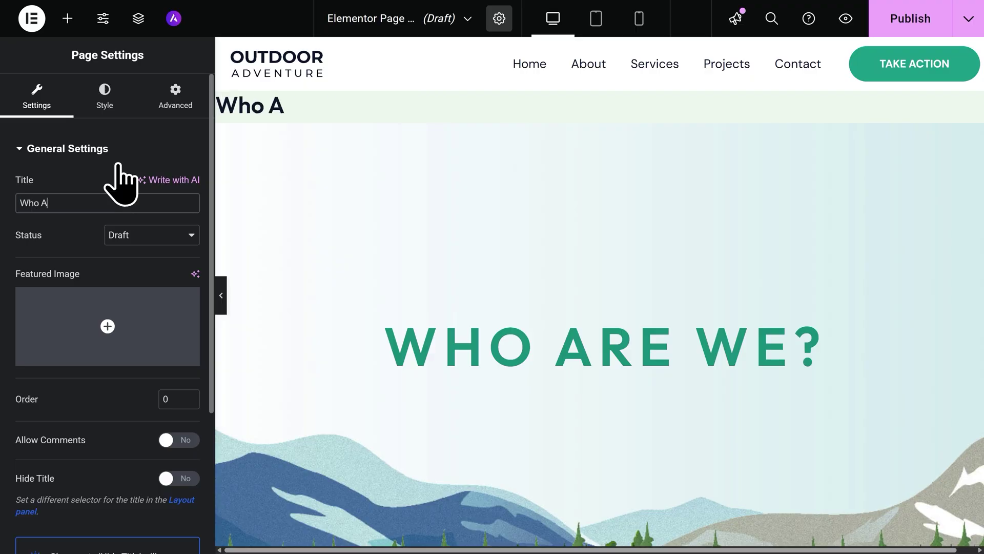
{"action": "type", "text": "re We?"}
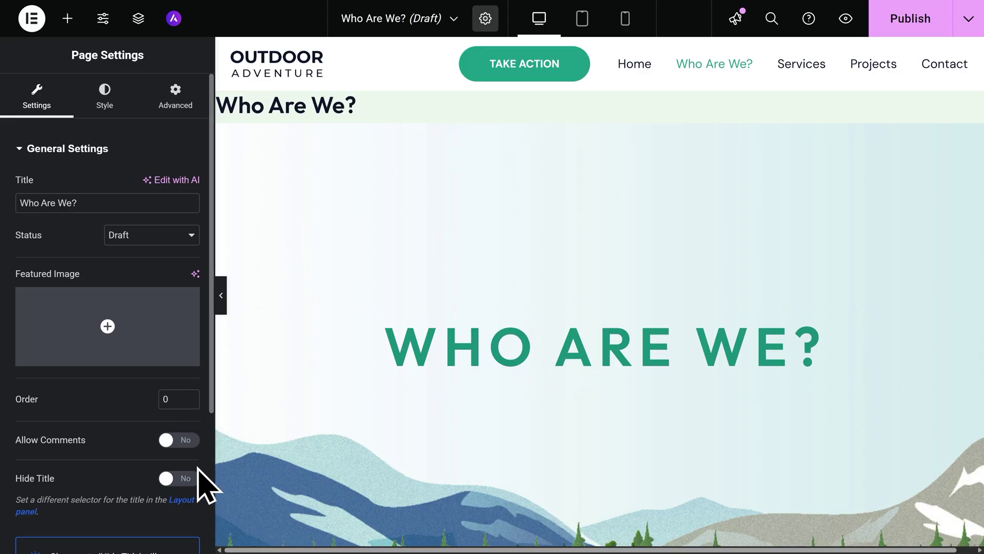
{"action": "left_click", "coordinate": [177, 478]}
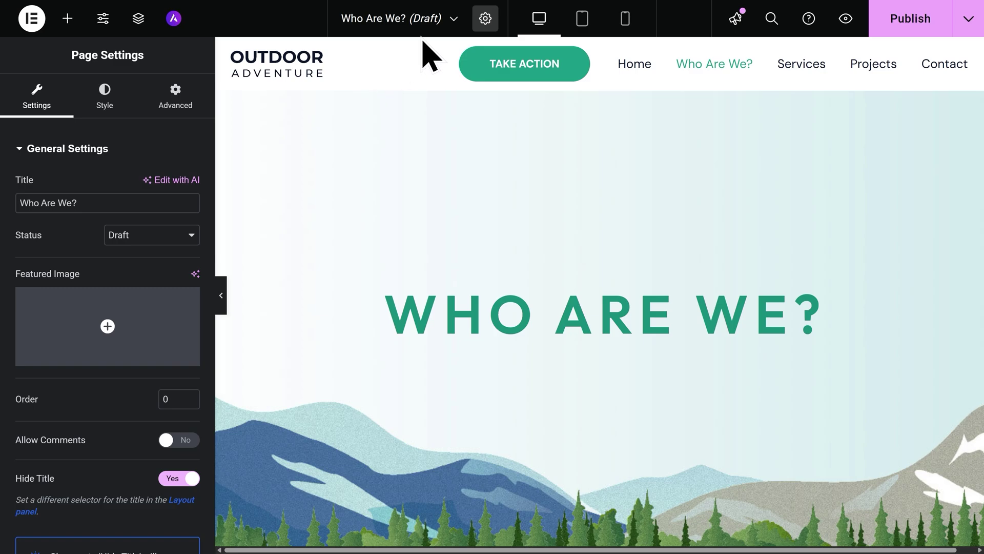
Publish the Who Are We? page and open its live preview
{"action": "left_click", "coordinate": [889, 32]}
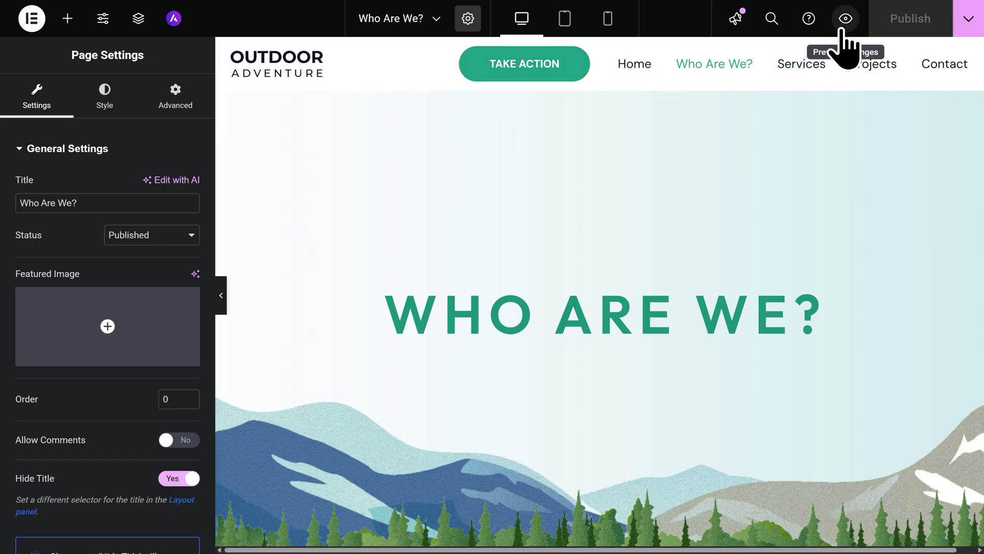
{"action": "left_click", "coordinate": [845, 21]}
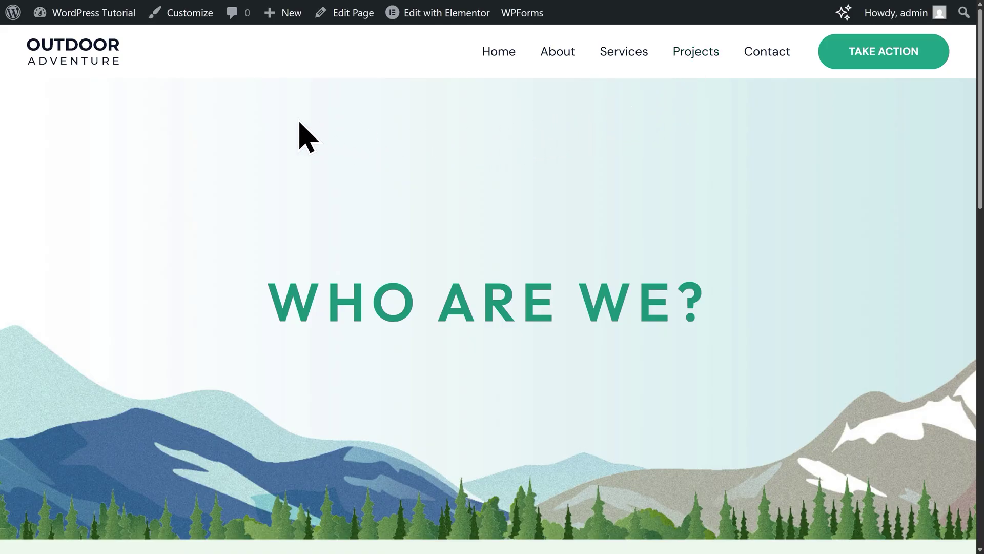
Add the Who Are We? page to the site's primary menu in the theme customizer
{"action": "left_click", "coordinate": [183, 20]}
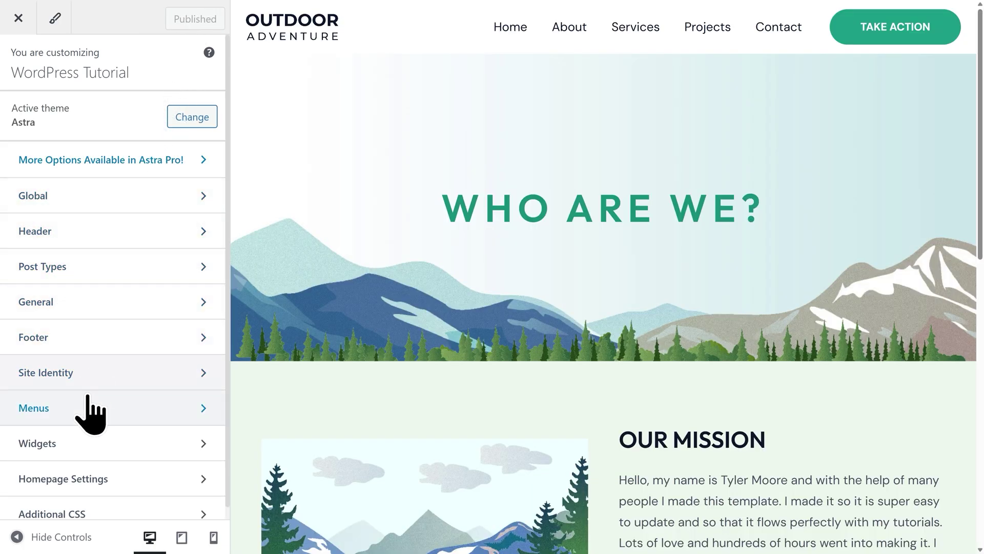
{"action": "left_click", "coordinate": [88, 399]}
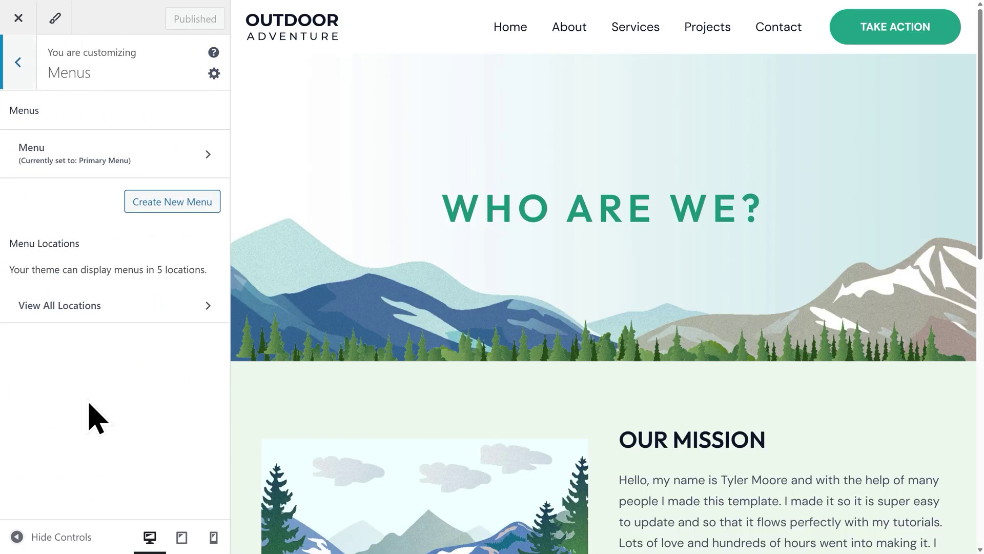
{"action": "left_click", "coordinate": [145, 159]}
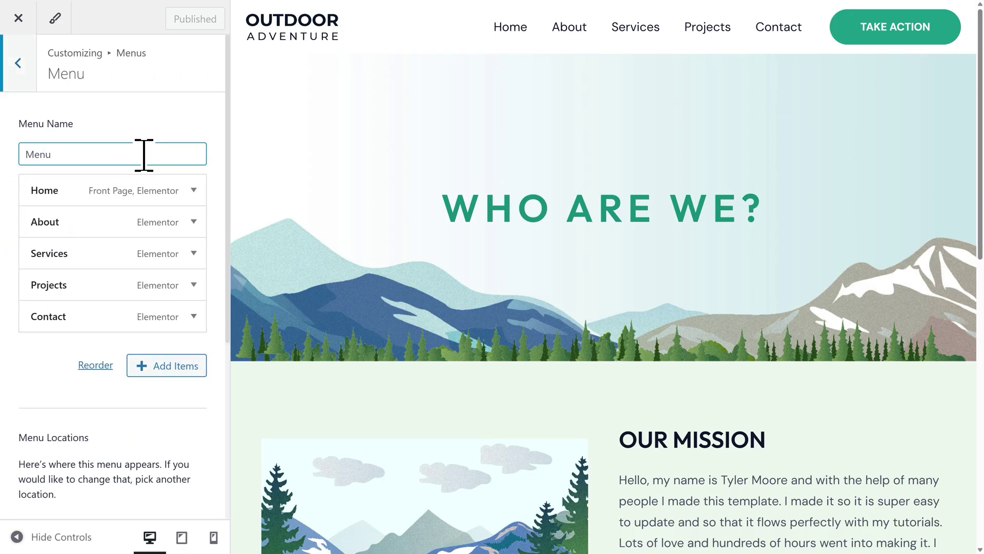
{"action": "left_click", "coordinate": [166, 367]}
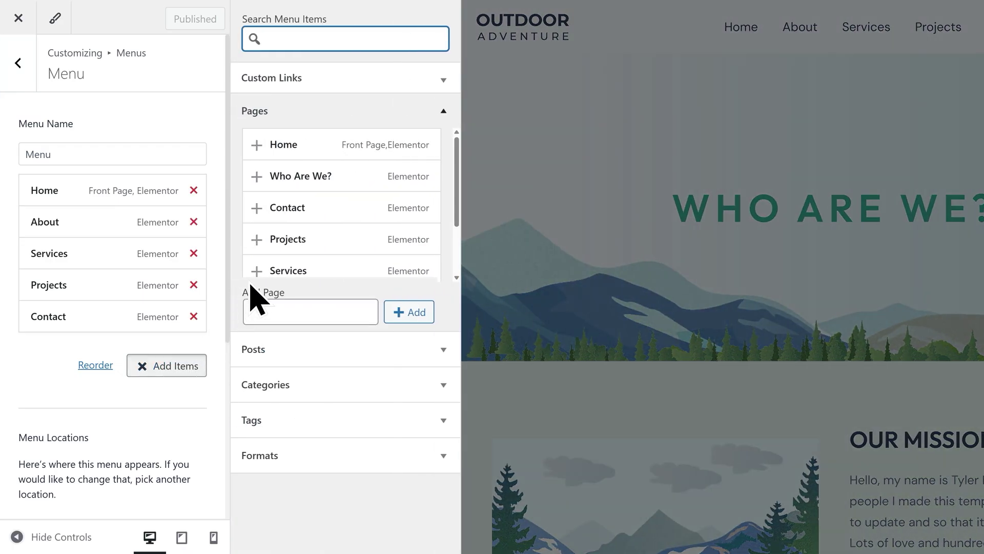
{"action": "left_click", "coordinate": [258, 178]}
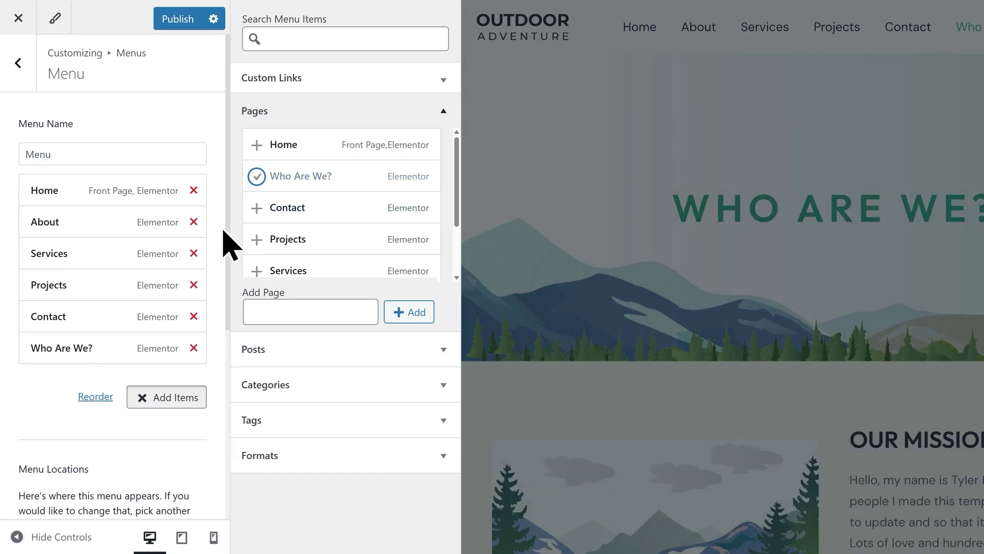
Remove About from the menu, put Who Are We? directly after Home, and publish the menu
{"action": "left_click", "coordinate": [194, 222]}
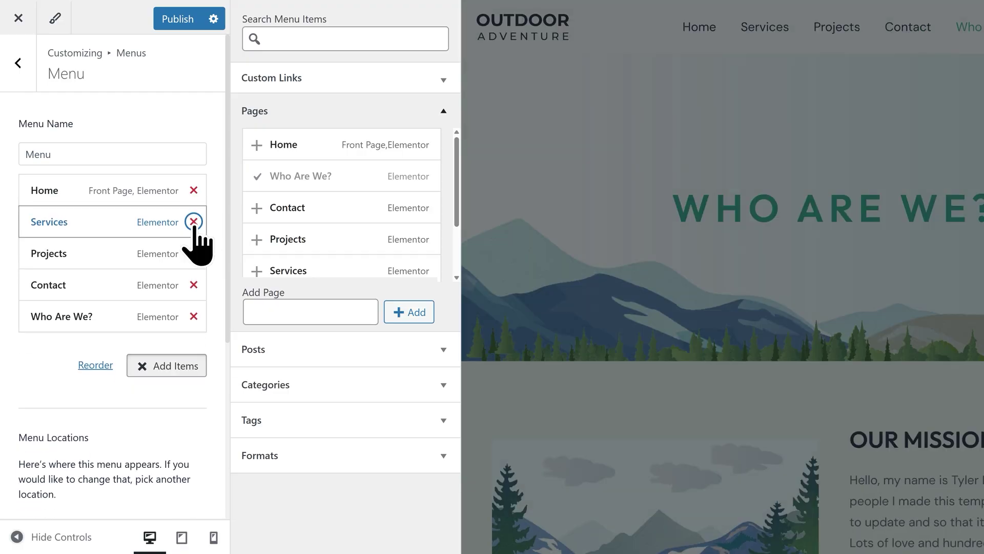
{"action": "left_click_drag", "start_coordinate": [134, 314], "coordinate": [108, 224]}
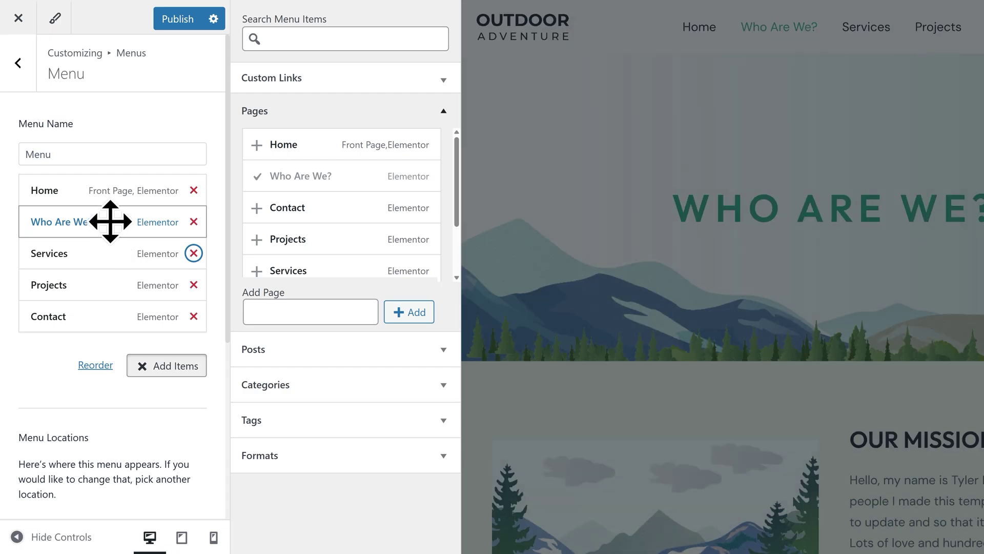
{"action": "left_click", "coordinate": [182, 26]}
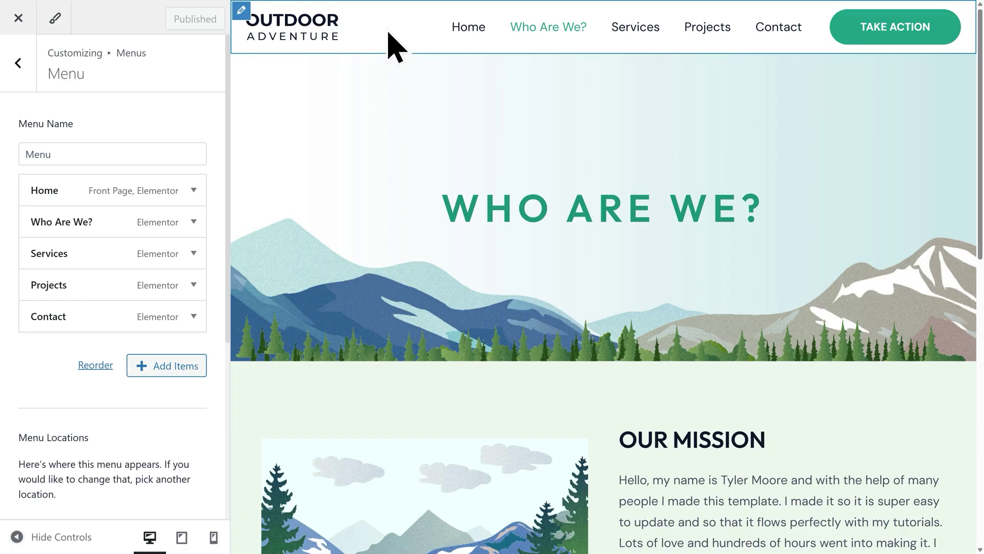
Rearrange the primary header row so the Button element comes before the Primary Menu
{"action": "left_click", "coordinate": [241, 10]}
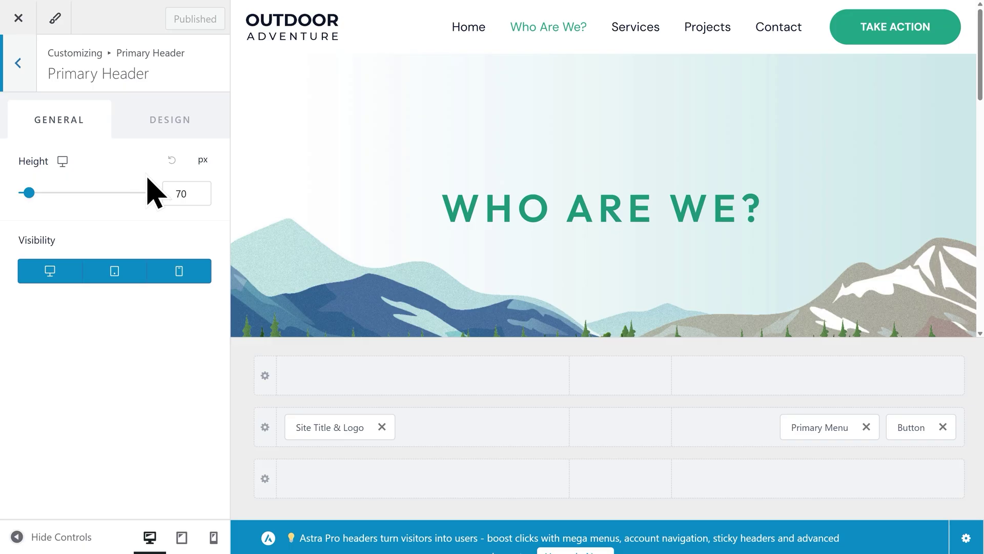
{"action": "mouse_move", "coordinate": [413, 439]}
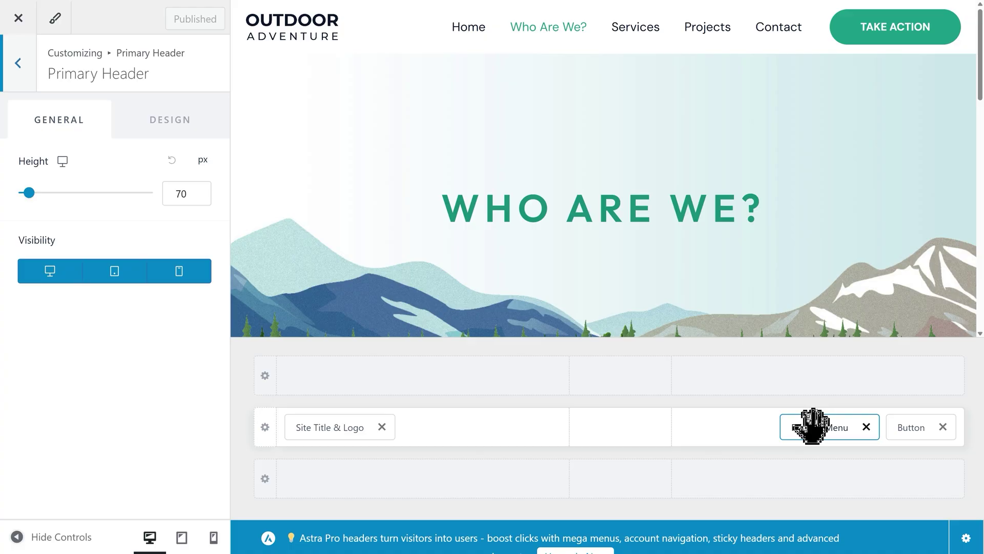
{"action": "left_click_drag", "start_coordinate": [819, 431], "coordinate": [916, 437]}
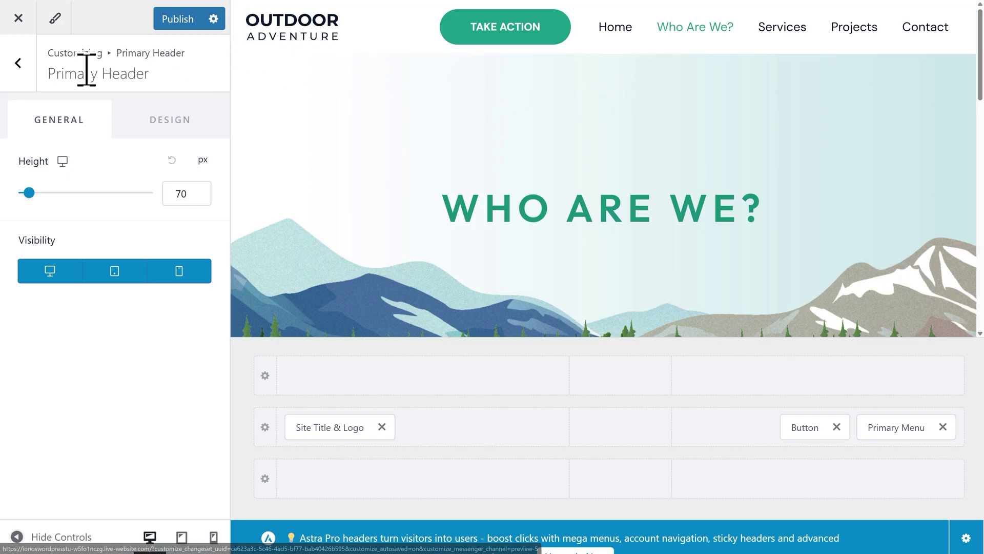
Replace the header logo with the Metics Media mountain logo, cropped closely above and below the artwork, and set its width to 116 px
{"action": "left_click", "coordinate": [24, 78]}
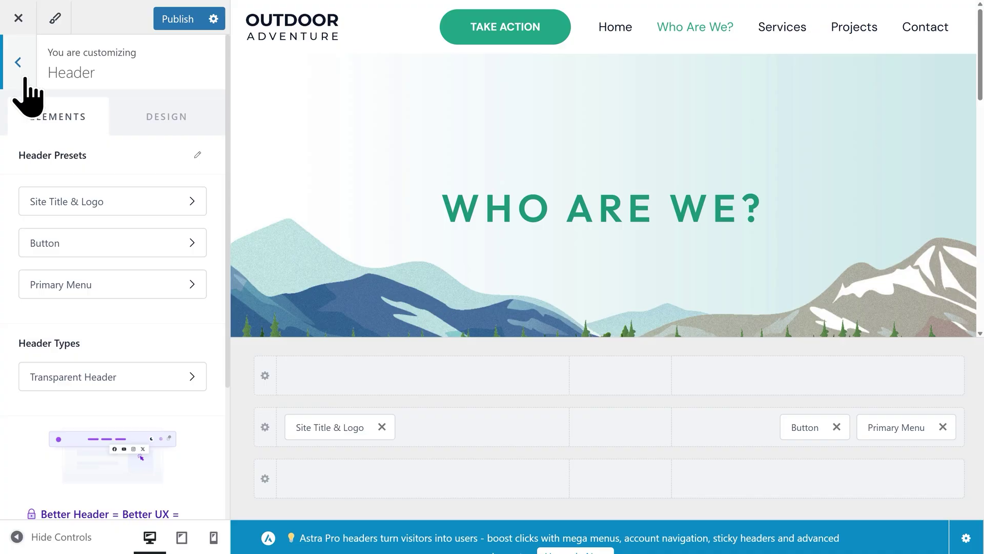
{"action": "left_click", "coordinate": [119, 203]}
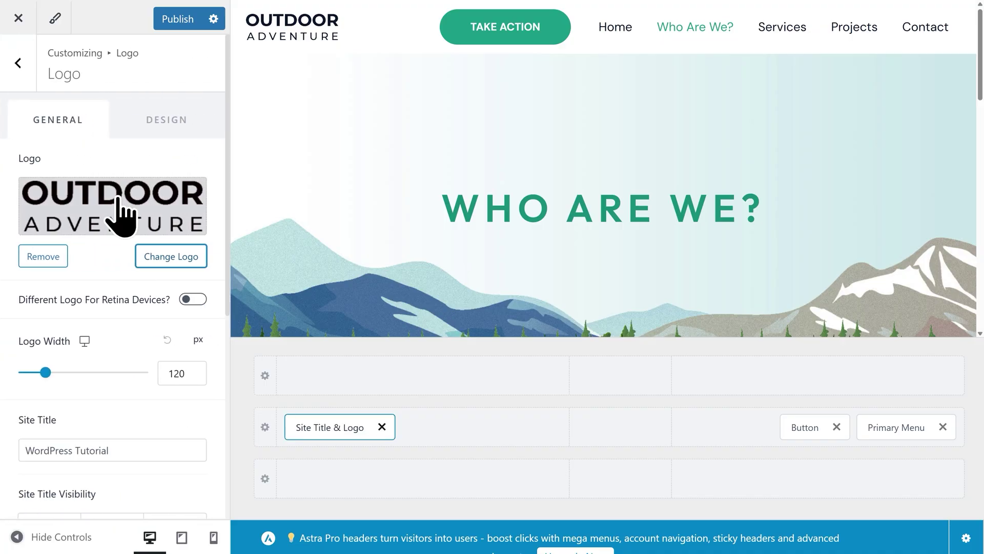
{"action": "left_click", "coordinate": [172, 257]}
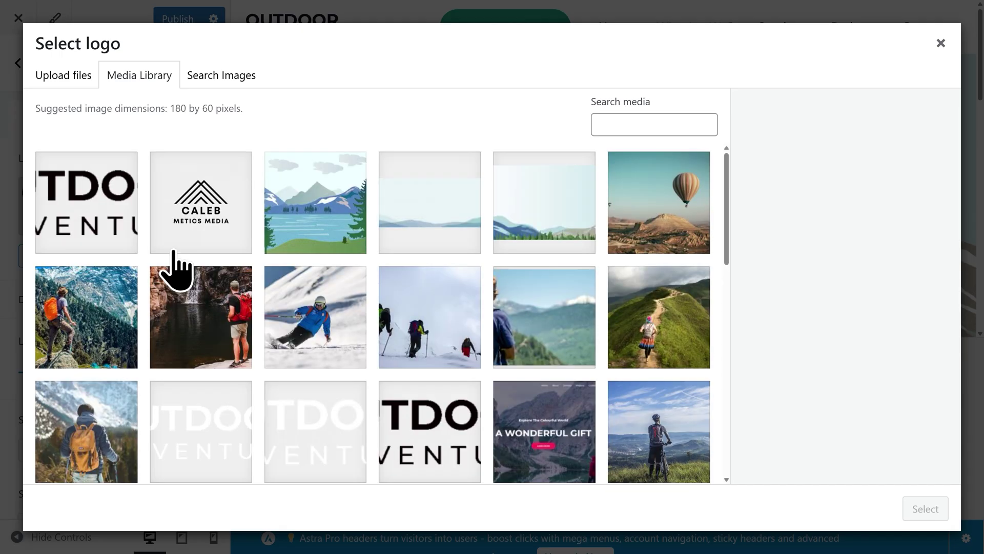
{"action": "left_click", "coordinate": [198, 237]}
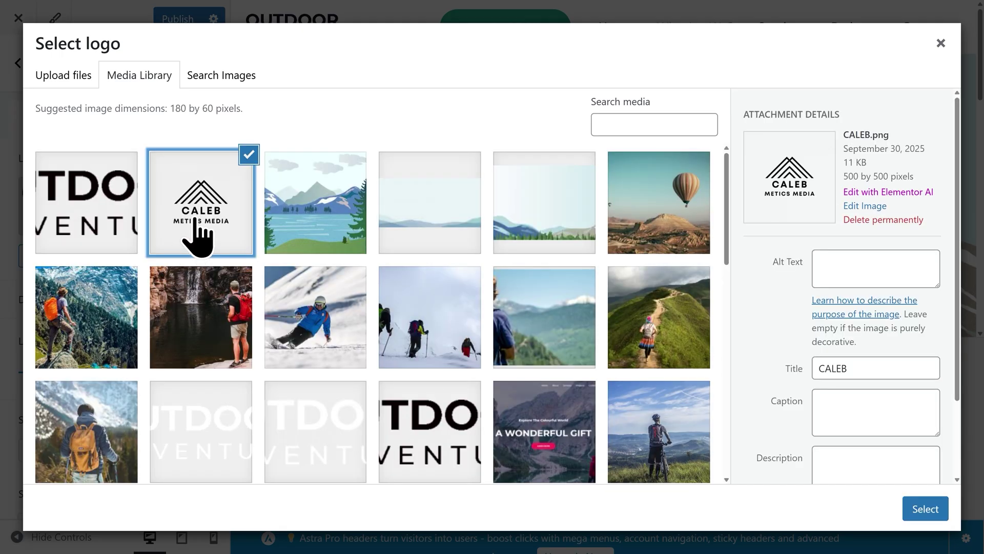
{"action": "left_click", "coordinate": [925, 509]}
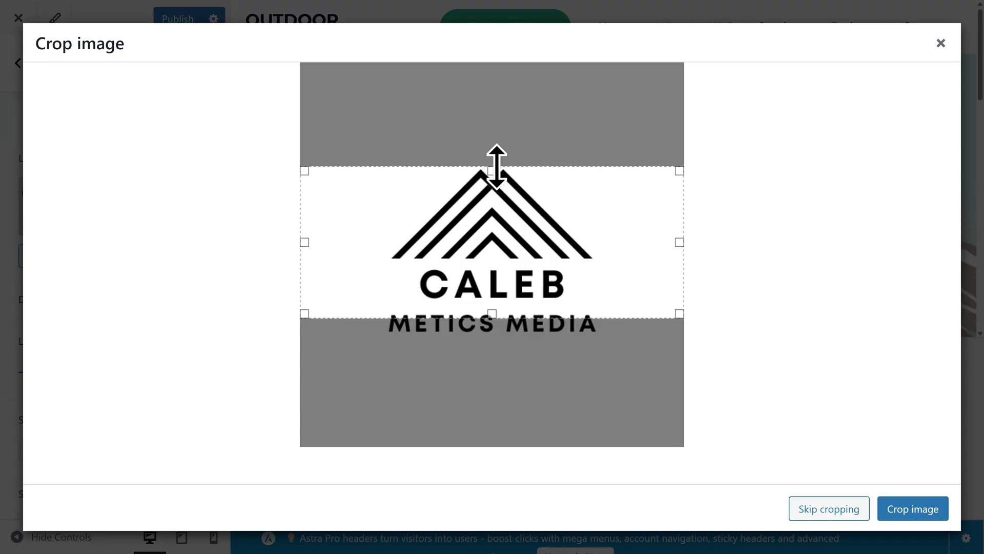
{"action": "left_click_drag", "start_coordinate": [497, 315], "coordinate": [498, 336]}
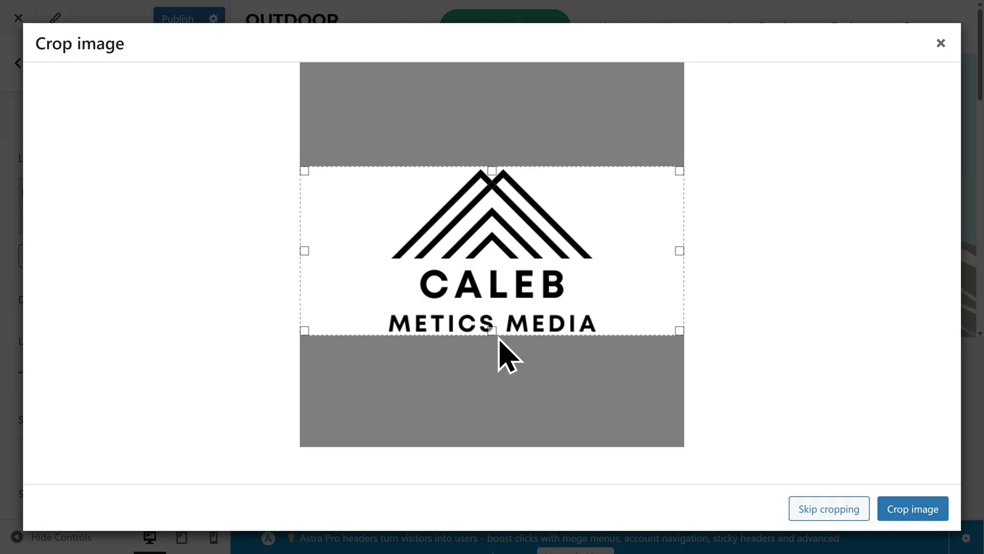
{"action": "left_click", "coordinate": [911, 509]}
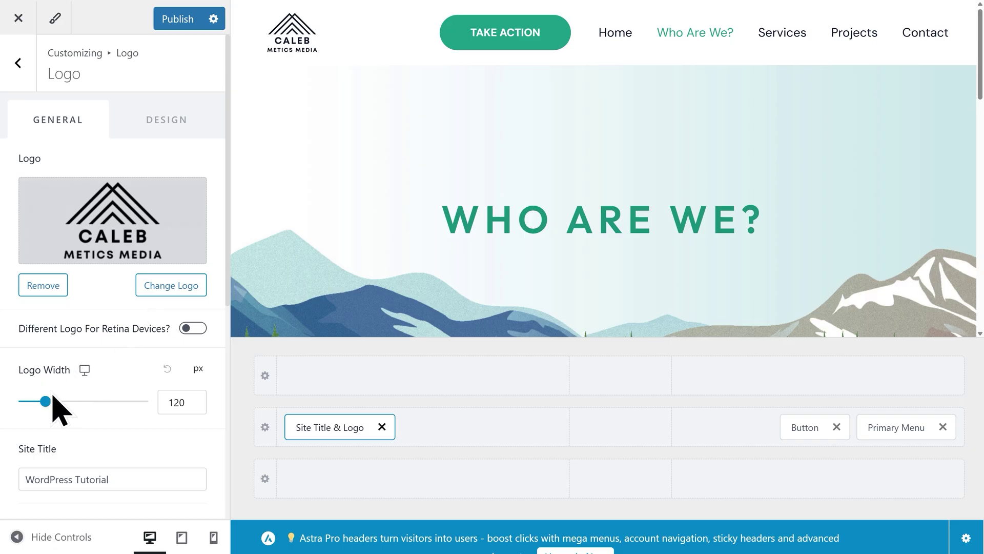
{"action": "mouse_move", "coordinate": [46, 402]}
{"action": "left_mouse_down"}
{"action": "mouse_move", "coordinate": [54, 403]}
{"action": "mouse_move", "coordinate": [46, 405]}
{"action": "left_mouse_up"}
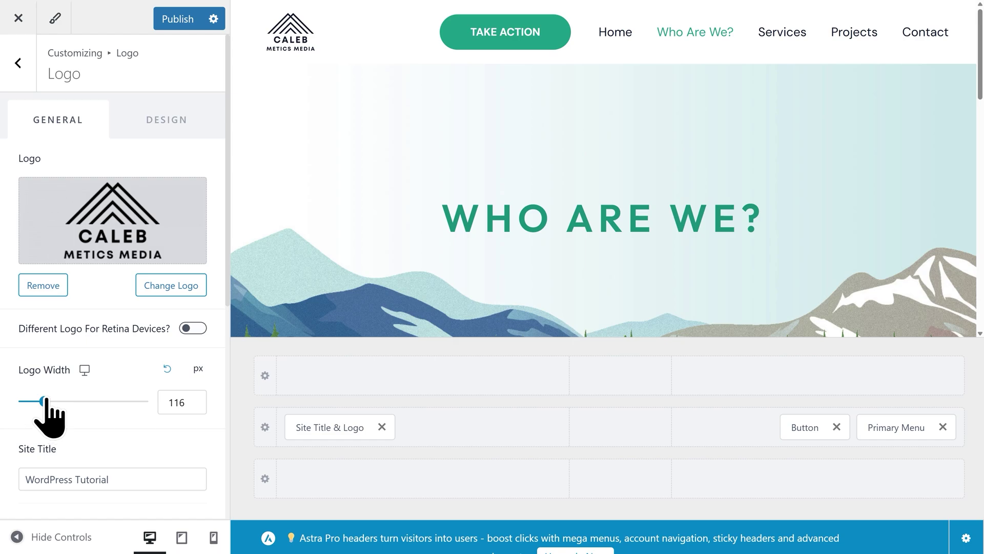
Move the footer's Copyright element ahead of Widget 1 and publish the customizer changes
{"action": "left_click", "coordinate": [19, 63]}
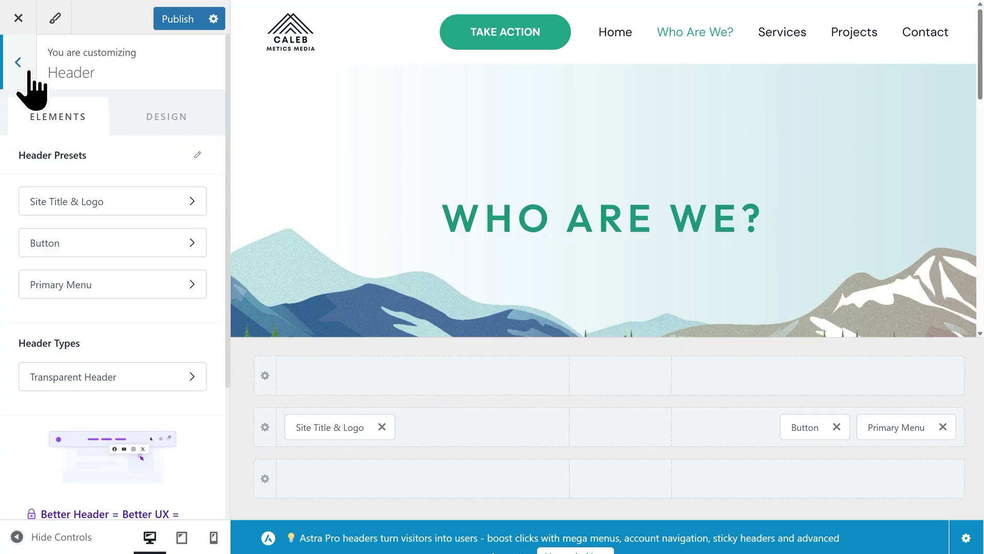
{"action": "left_click", "coordinate": [28, 72]}
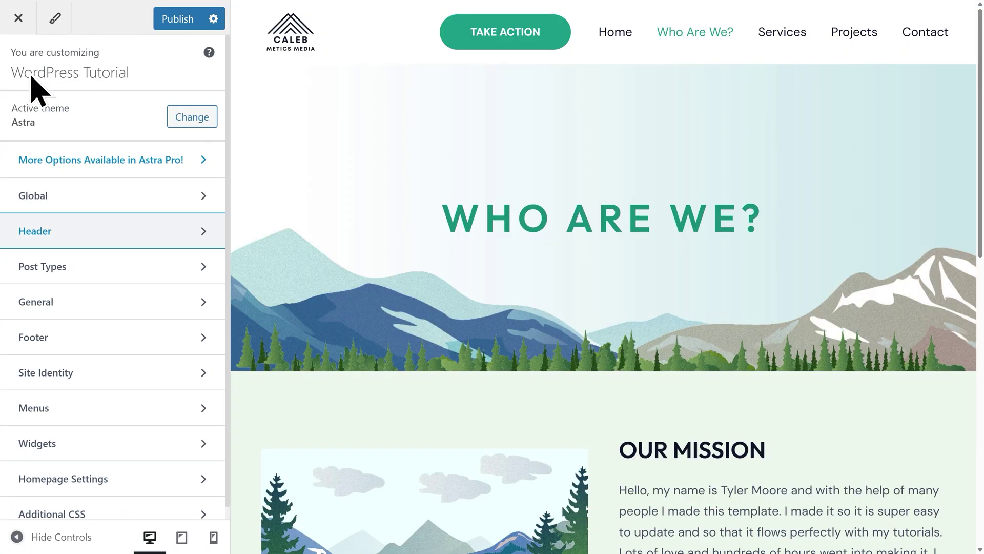
{"action": "left_click", "coordinate": [104, 337]}
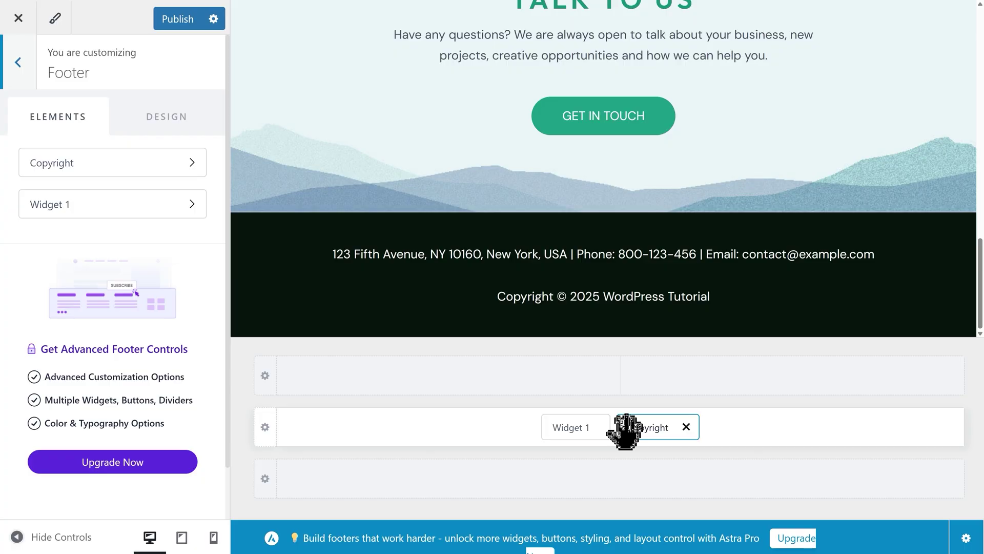
{"action": "left_click_drag", "start_coordinate": [626, 431], "coordinate": [564, 430]}
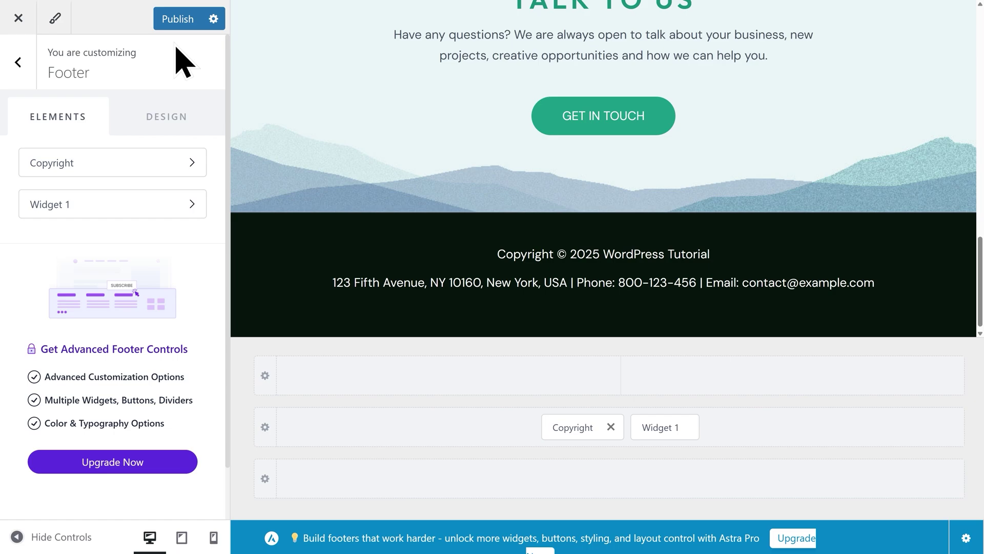
{"action": "left_click", "coordinate": [173, 20]}
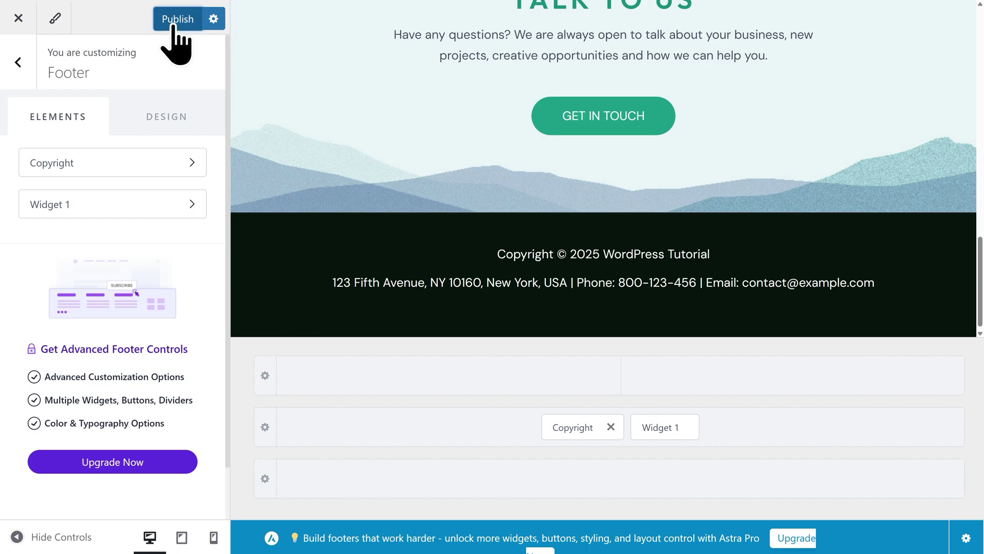